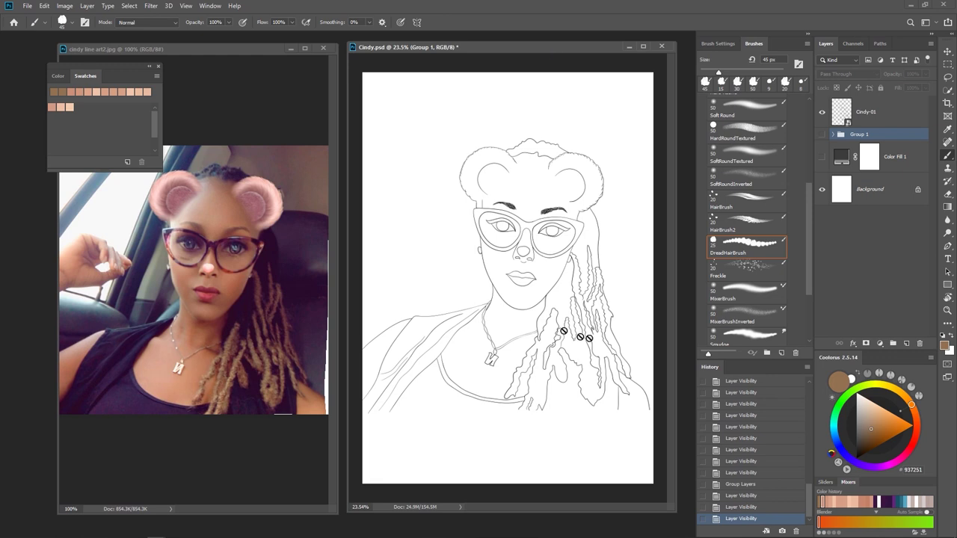
# Bring the reference photo to the front and move the floating swatches panel away from the face.
pyautogui.click(243, 49)
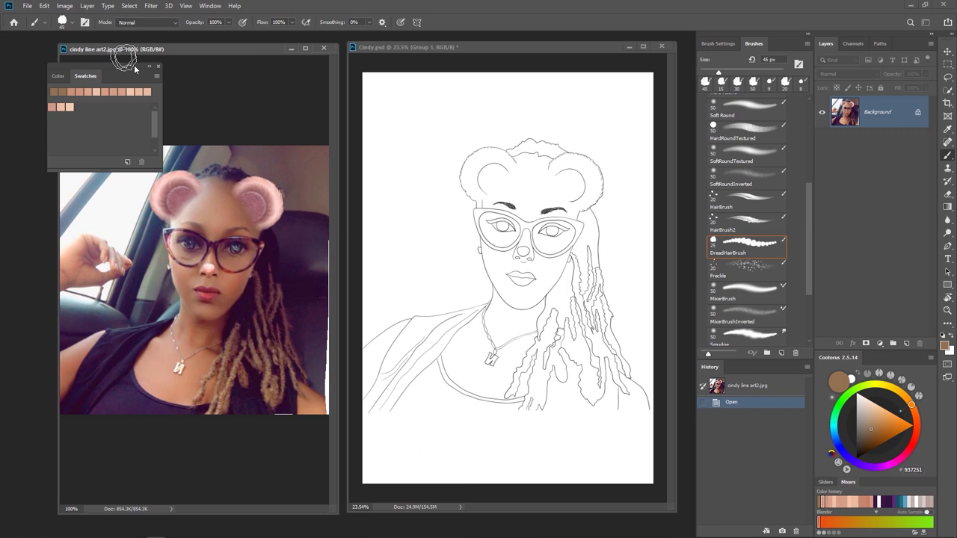
pyautogui.moveTo(135, 69); pyautogui.dragTo(74, 50)
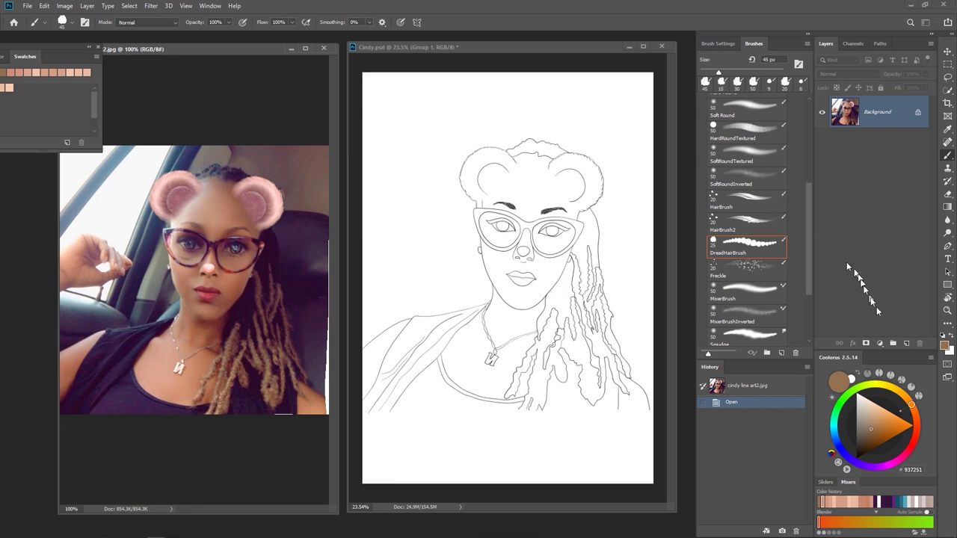
# Add a new layer above the reference photo and select the Pencil brush.
pyautogui.click(905, 343)
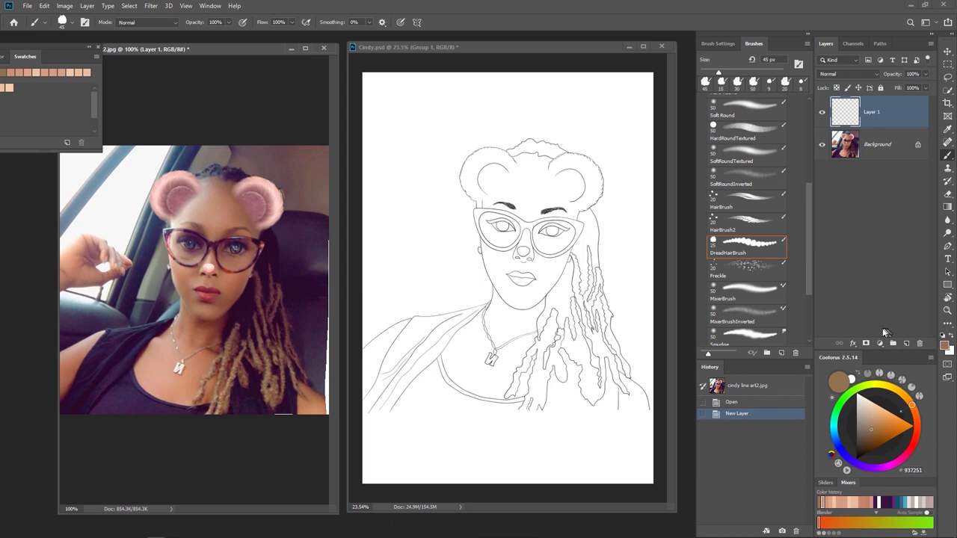
pyautogui.moveTo(807, 257); pyautogui.dragTo(807, 189)
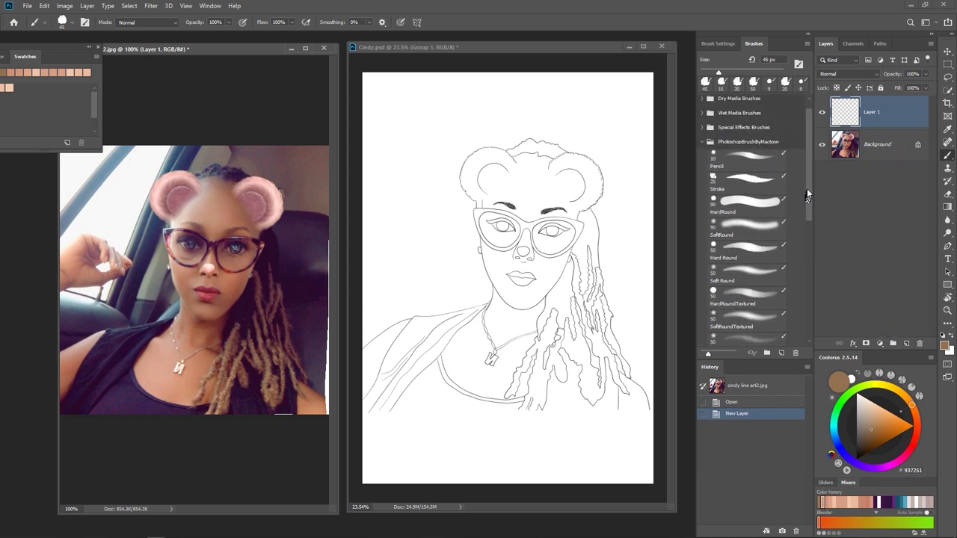
pyautogui.click(758, 161)
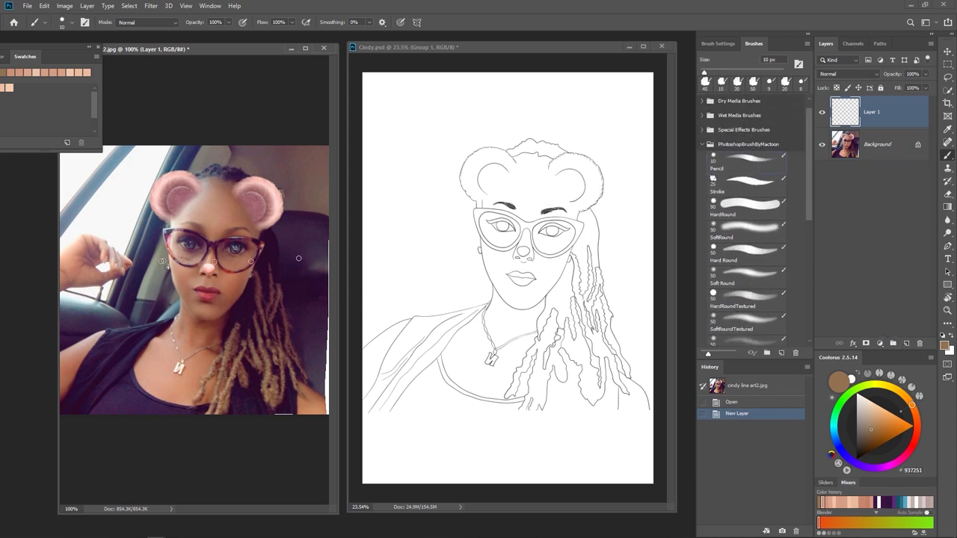
# Paint brown marker lines over the bright car window in the reference photo with the Pencil brush.
pyautogui.scroll(4, 187, 299)
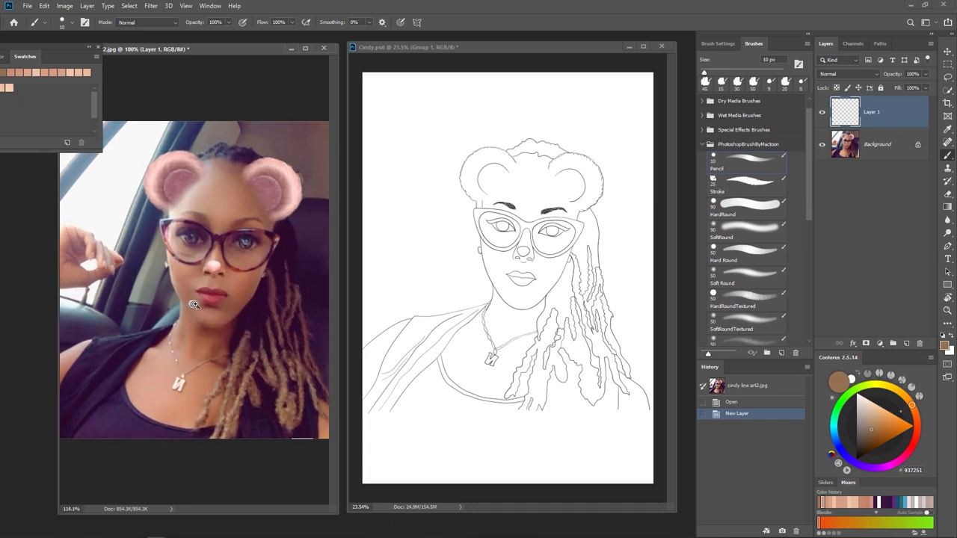
pyautogui.moveTo(241, 245); pyautogui.dragTo(215, 283)
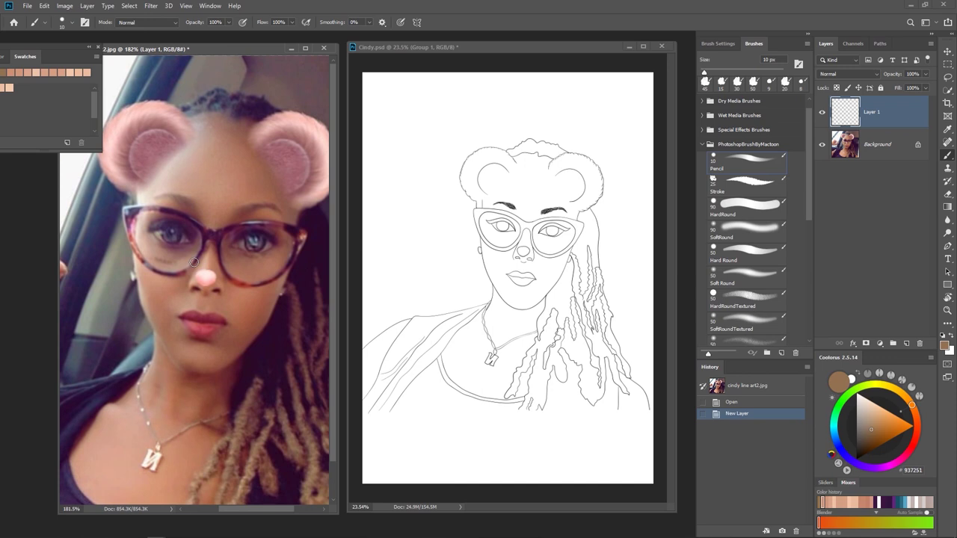
pyautogui.scroll(-3, 290, 331)
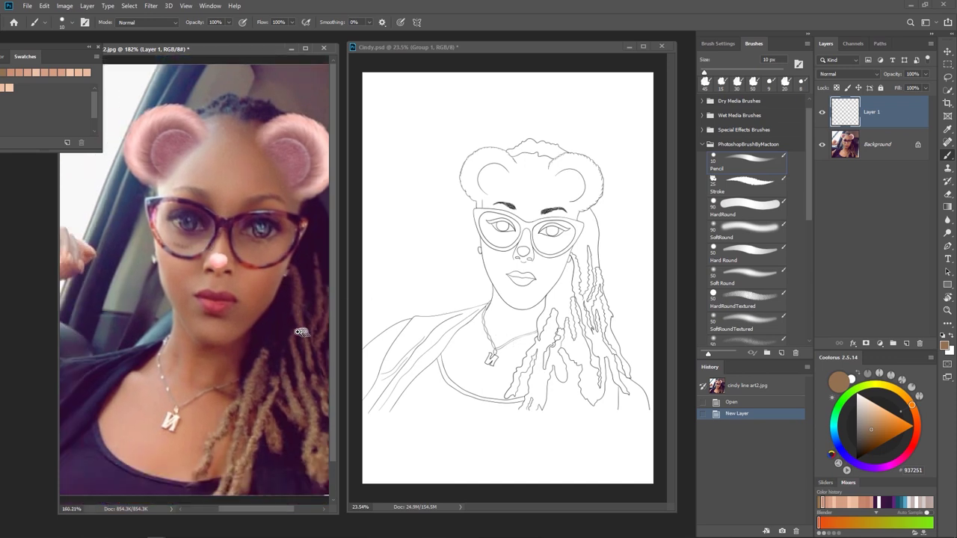
pyautogui.scroll(-2, 290, 331)
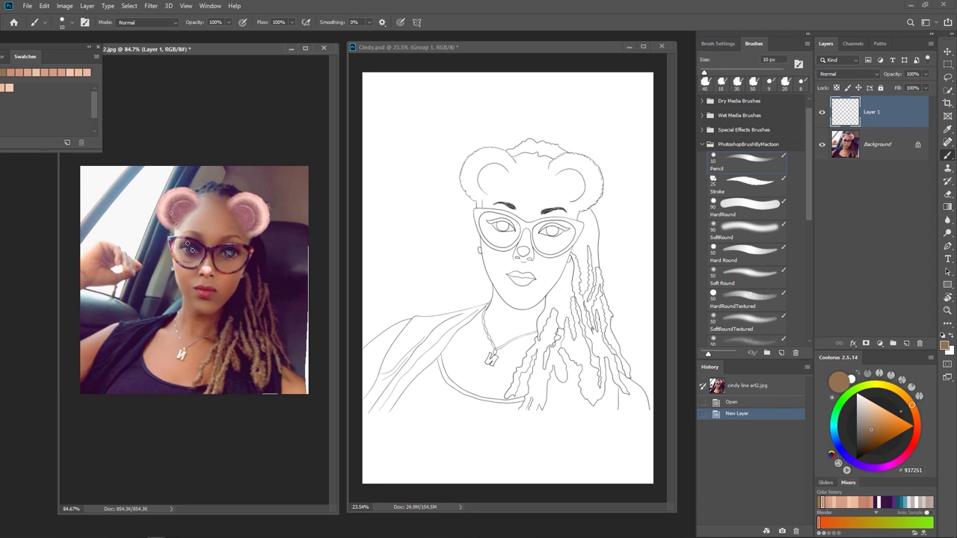
pyautogui.moveTo(99, 173); pyautogui.dragTo(150, 215)
pyautogui.moveTo(150, 179); pyautogui.dragTo(131, 217)
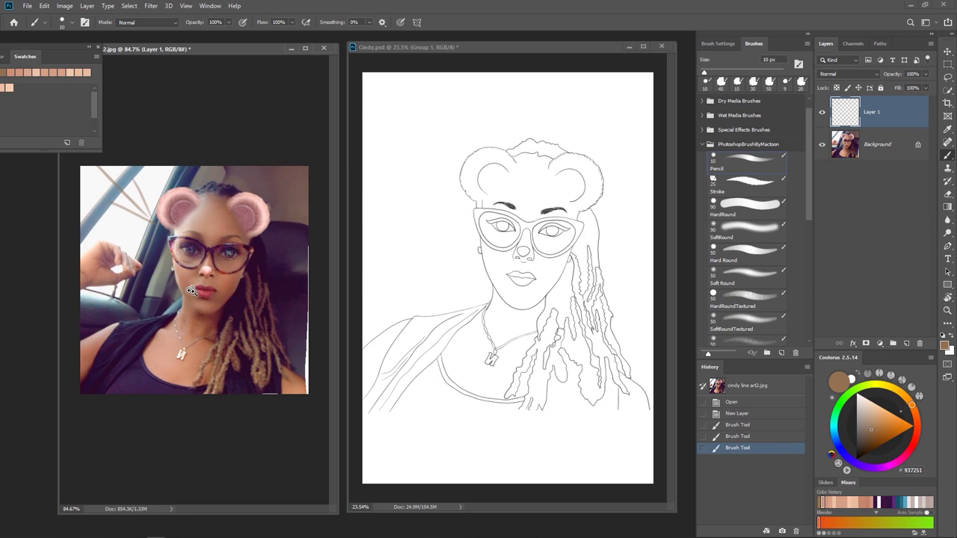
# Mark the sides of the face, the forehead and the cheeks with short brown strokes on the photo's annotation layer.
pyautogui.scroll(3, 206, 258)
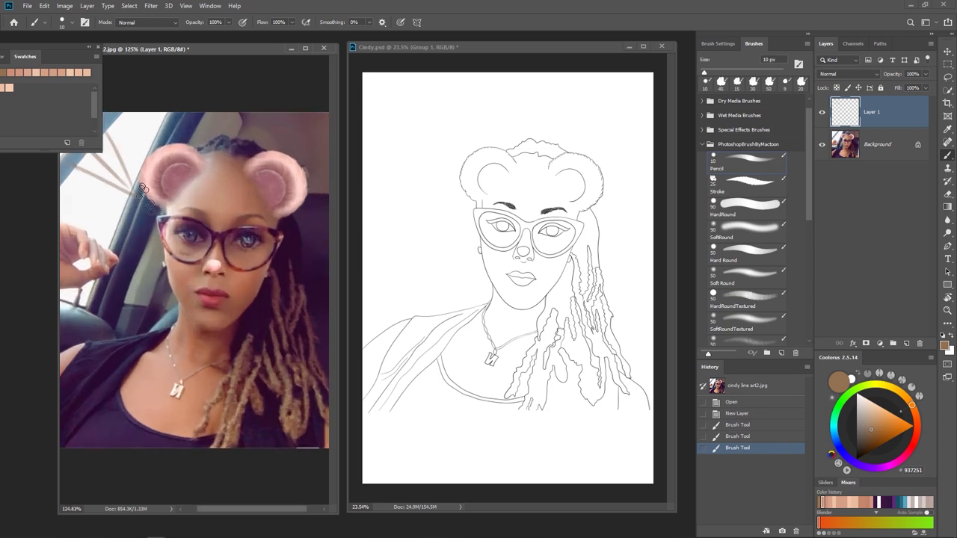
pyautogui.scroll(2, 161, 258)
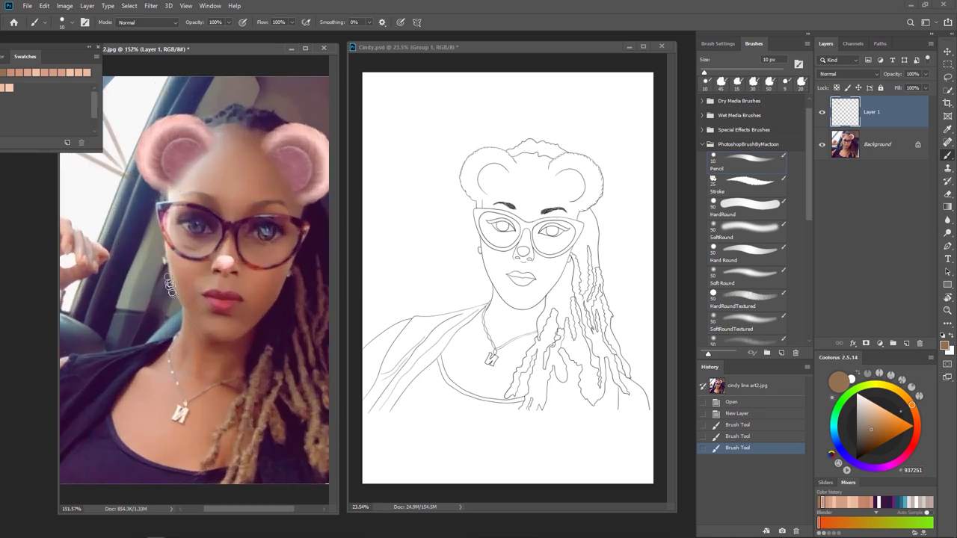
pyautogui.moveTo(169, 278); pyautogui.dragTo(182, 278)
pyautogui.moveTo(163, 225); pyautogui.dragTo(170, 223)
pyautogui.moveTo(169, 184); pyautogui.dragTo(206, 181)
pyautogui.moveTo(290, 233); pyautogui.dragTo(280, 233)
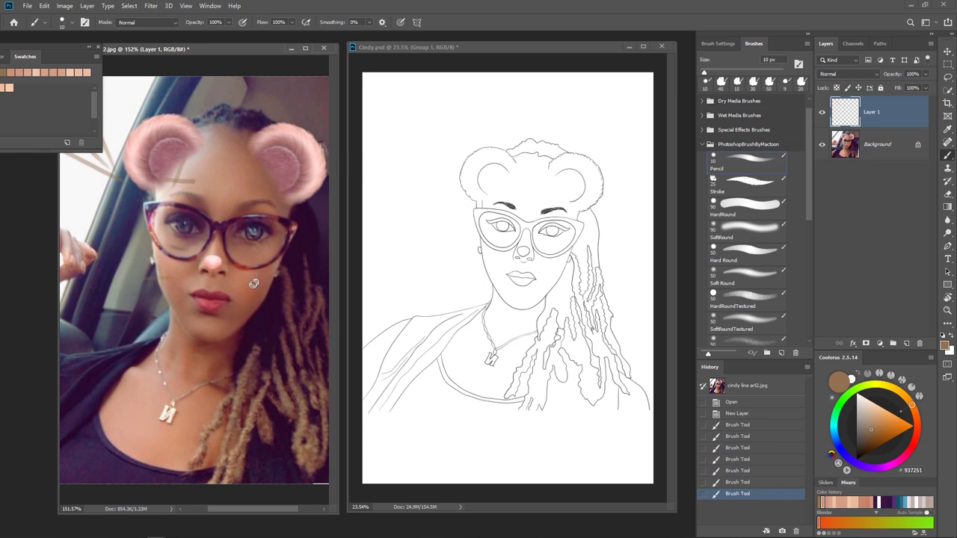
pyautogui.moveTo(249, 269); pyautogui.dragTo(266, 275)
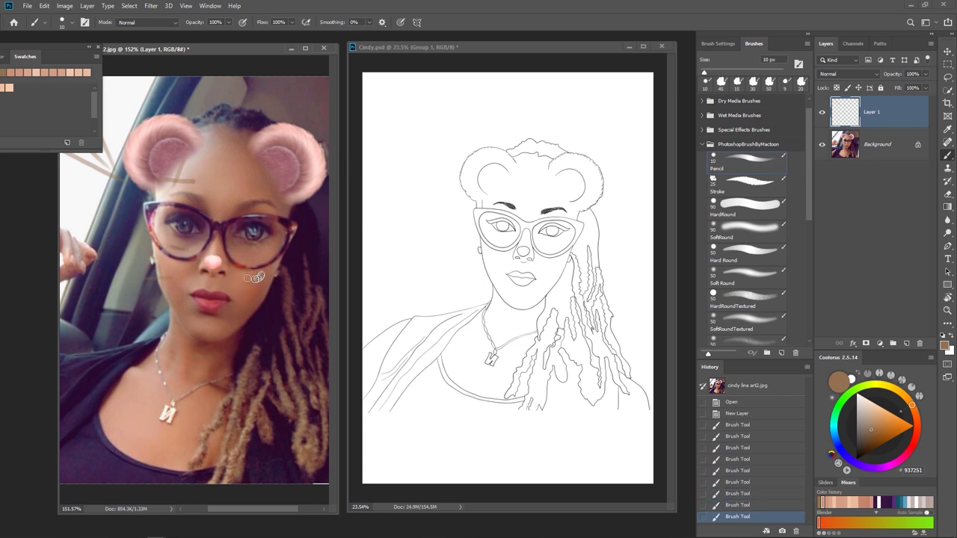
pyautogui.moveTo(177, 266)
pyautogui.mouseDown()
pyautogui.moveTo(214, 263)
pyautogui.moveTo(222, 287)
pyautogui.mouseUp()
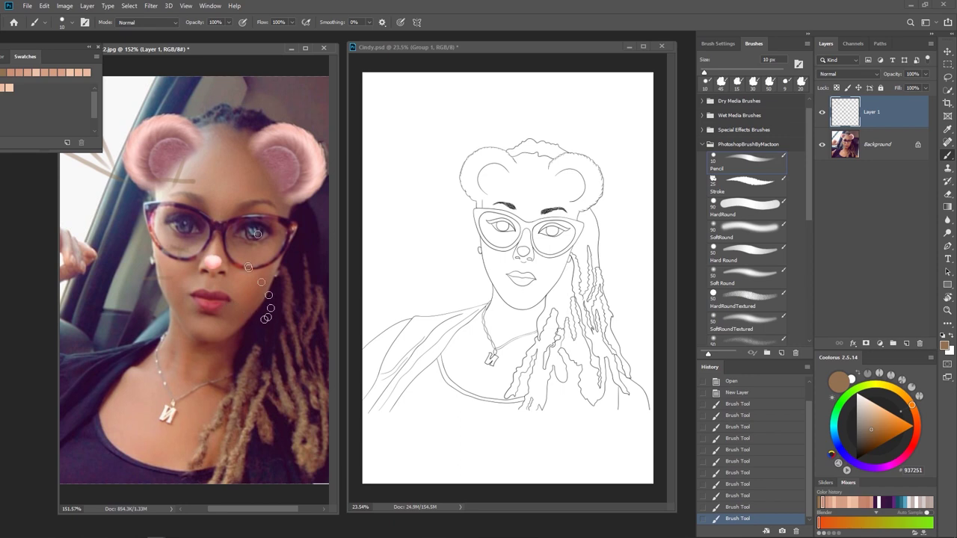
# Delete the annotation layer from the reference photo.
pyautogui.moveTo(911, 118); pyautogui.dragTo(919, 343)
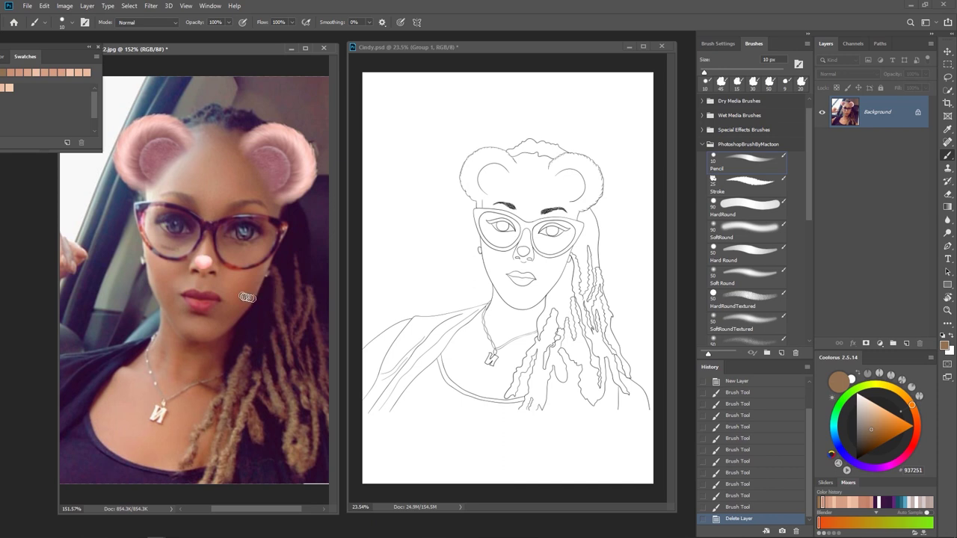
pyautogui.moveTo(227, 299); pyautogui.dragTo(246, 301)
pyautogui.moveTo(235, 262); pyautogui.dragTo(247, 290)
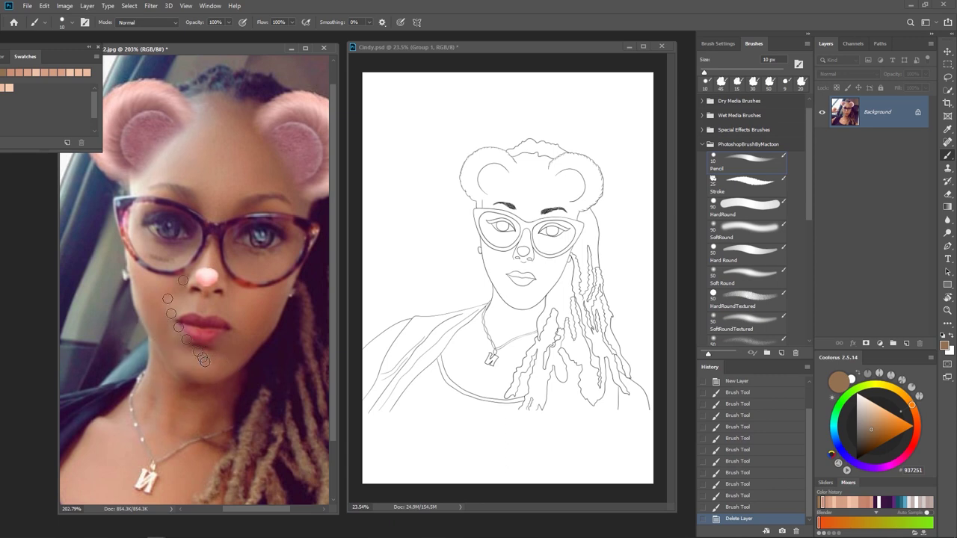
# On a new layer in Cindy.psd, paint a vertical light brown swatch beside the line art with the SoftRound brush at 175 px.
pyautogui.click(585, 261)
pyautogui.click(907, 343)
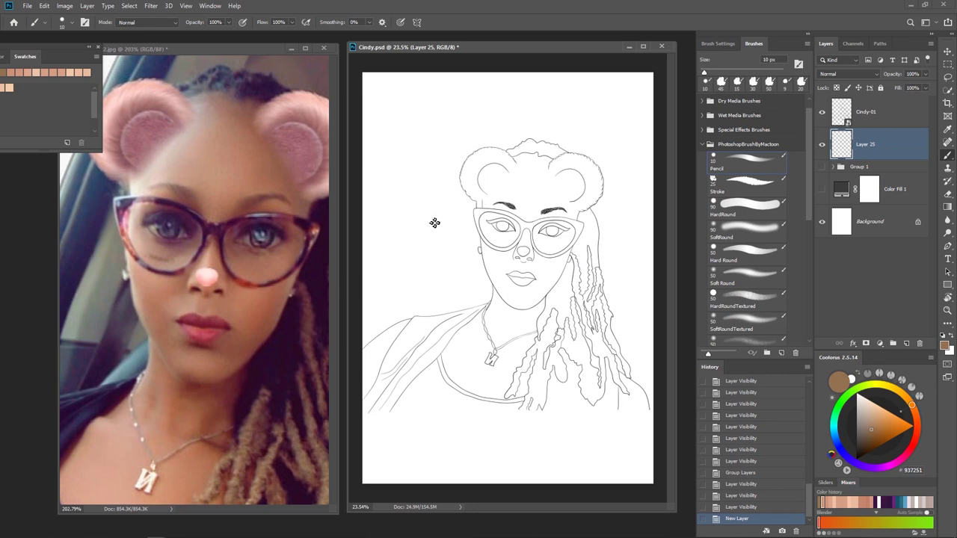
pyautogui.click(746, 236)
pyautogui.press(']')
pyautogui.press(']')
pyautogui.press(']')
pyautogui.press(']')
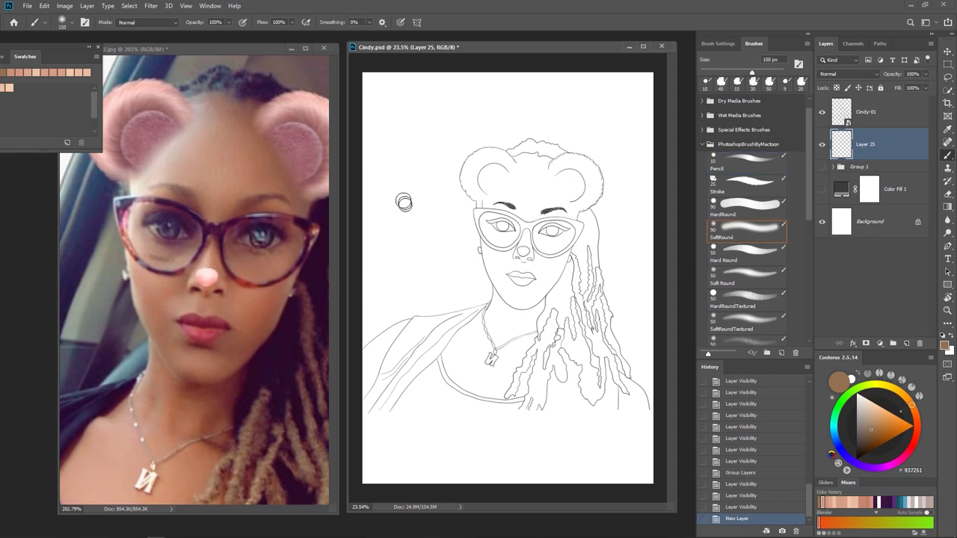
pyautogui.moveTo(384, 157)
pyautogui.mouseDown()
pyautogui.moveTo(385, 257)
pyautogui.moveTo(385, 144)
pyautogui.moveTo(382, 251)
pyautogui.mouseUp()
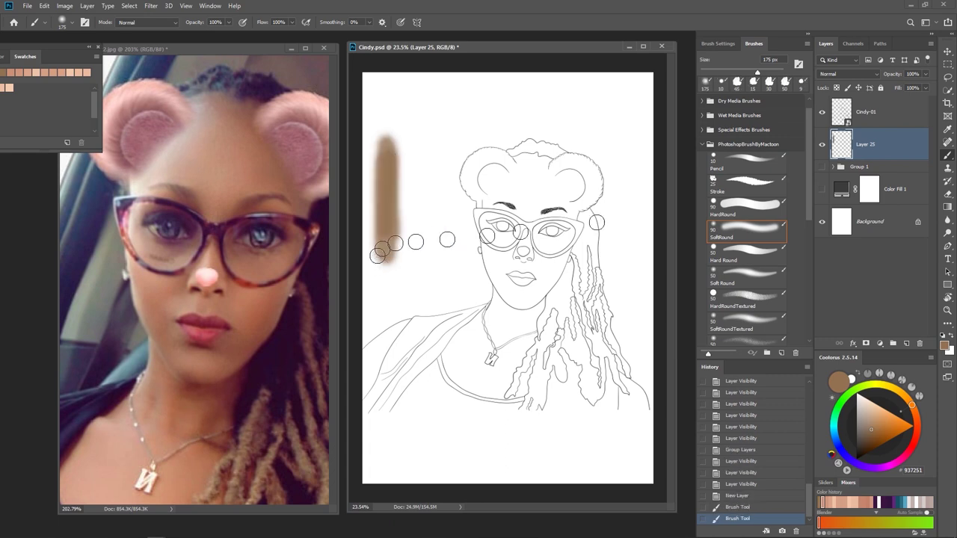
# Select the HardRound brush, darken the foreground colour to brown 634322 and enlarge the brush to 200 px.
pyautogui.click(746, 203)
pyautogui.moveTo(874, 432); pyautogui.dragTo(871, 442)
pyautogui.press(']')
pyautogui.press(']')
pyautogui.press(']')
pyautogui.press(']')
pyautogui.press(']')
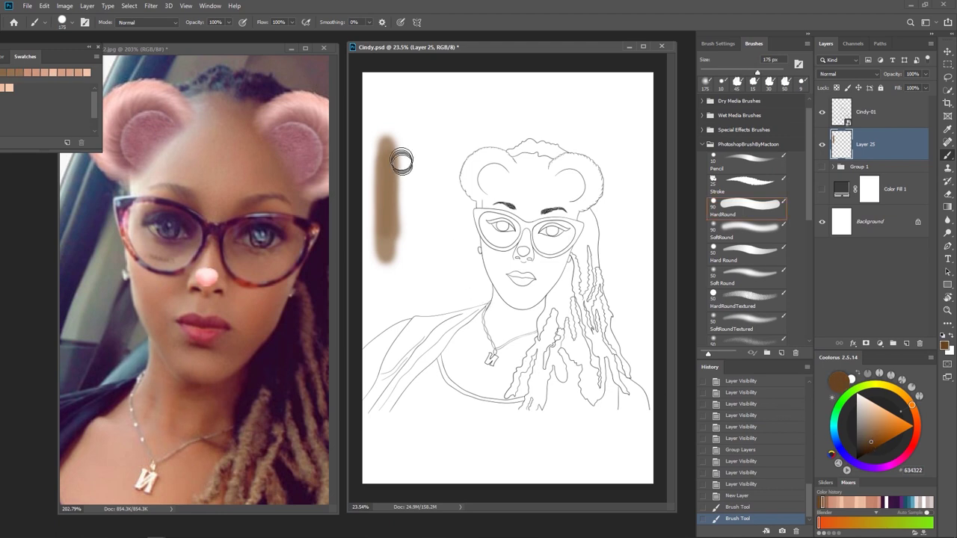
# Try hard-edged dark brown strokes over the edge of the light brown swatch, and undo them.
pyautogui.moveTo(399, 142); pyautogui.dragTo(400, 228)
pyautogui.moveTo(400, 143); pyautogui.dragTo(399, 239)
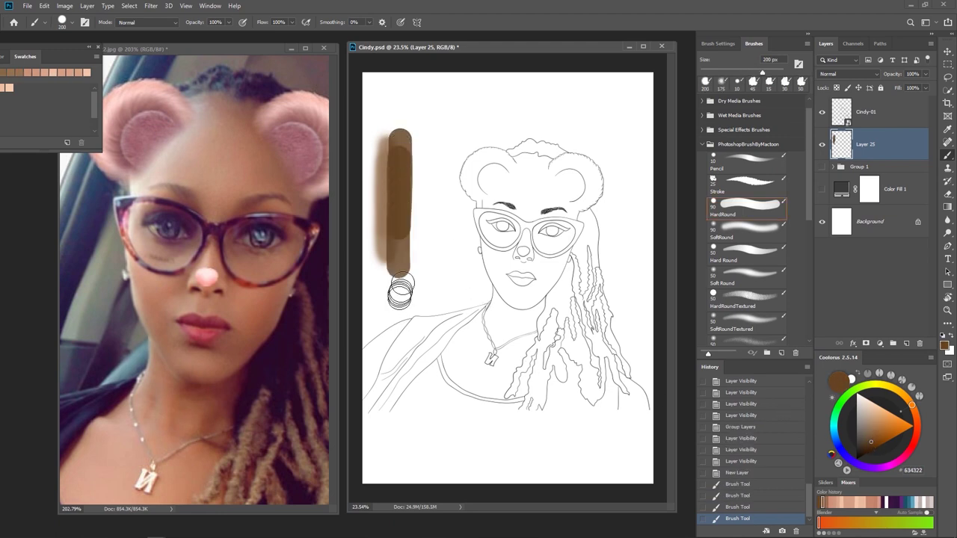
pyautogui.hotkey('ctrl', 'z')
pyautogui.hotkey('ctrl', 'z')
pyautogui.hotkey('ctrl', 'z')
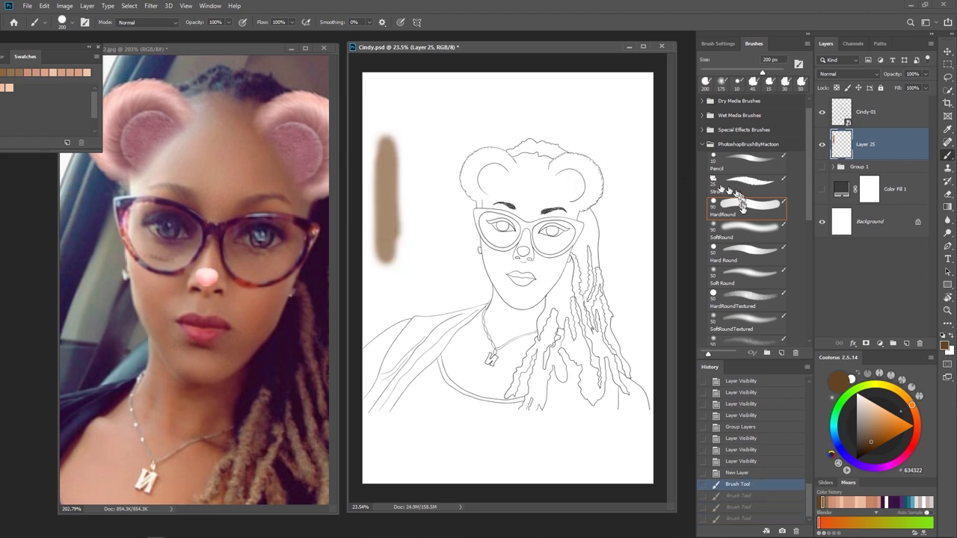
# Paint a soft dark brown band overlapping the light brown swatch with the SoftRound brush at 250 px.
pyautogui.click(746, 230)
pyautogui.press(']')
pyautogui.press(']')
pyautogui.press(']')
pyautogui.press(']')
pyautogui.press(']')
pyautogui.press(']')
pyautogui.moveTo(403, 145); pyautogui.dragTo(399, 261)
pyautogui.moveTo(402, 182); pyautogui.dragTo(400, 278)
pyautogui.moveTo(400, 214); pyautogui.dragTo(404, 273)
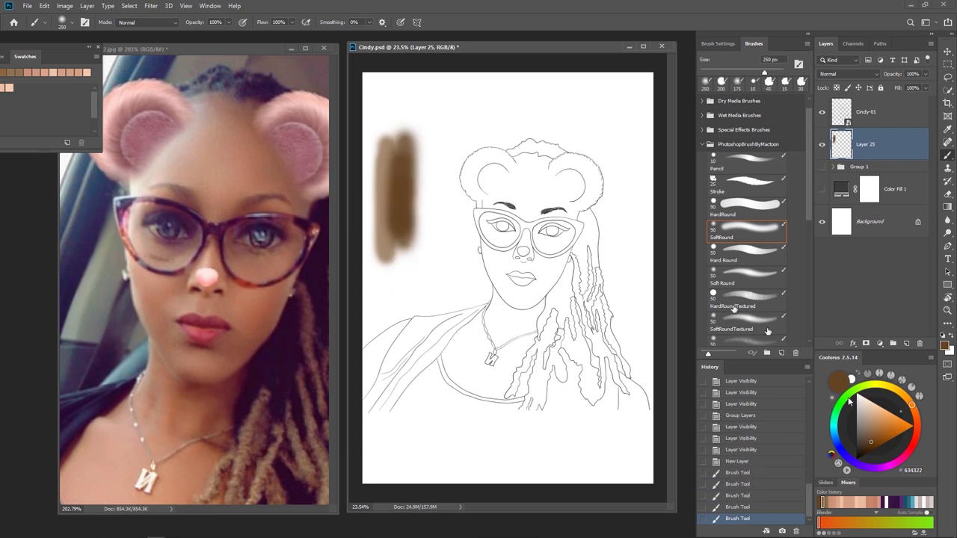
# Set the foreground colour to light brown 917658 and paint over the lighter side of the swatch to blend the two browns.
pyautogui.click(868, 428)
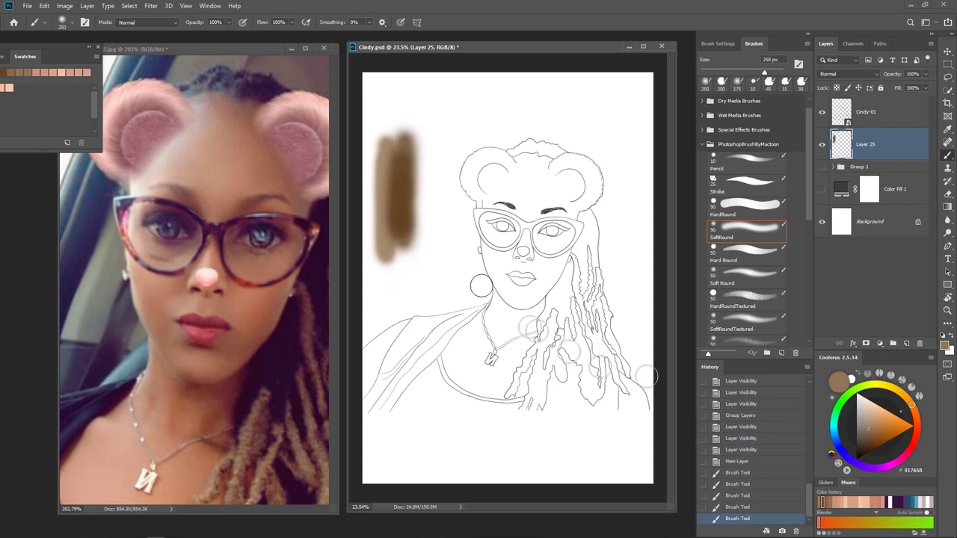
pyautogui.moveTo(384, 149); pyautogui.dragTo(365, 278)
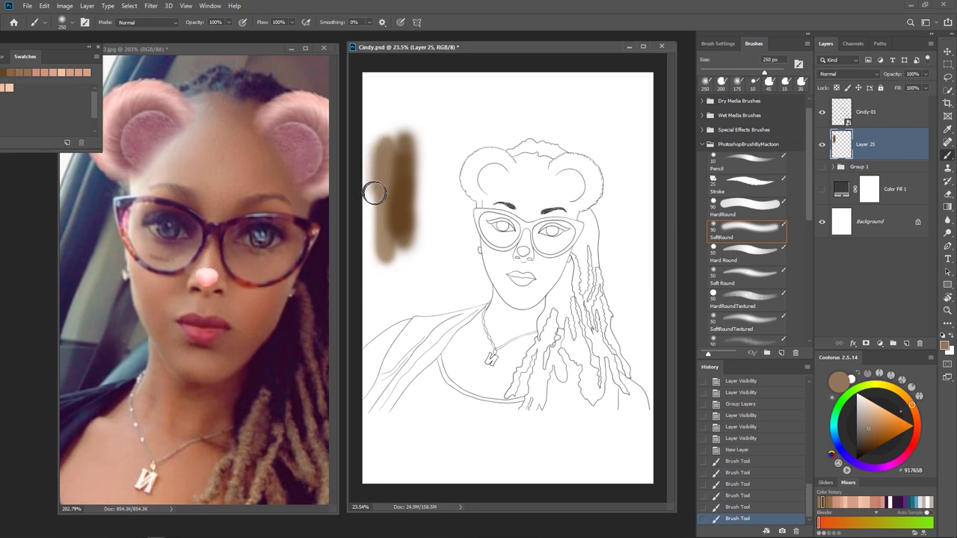
pyautogui.moveTo(379, 154); pyautogui.dragTo(377, 274)
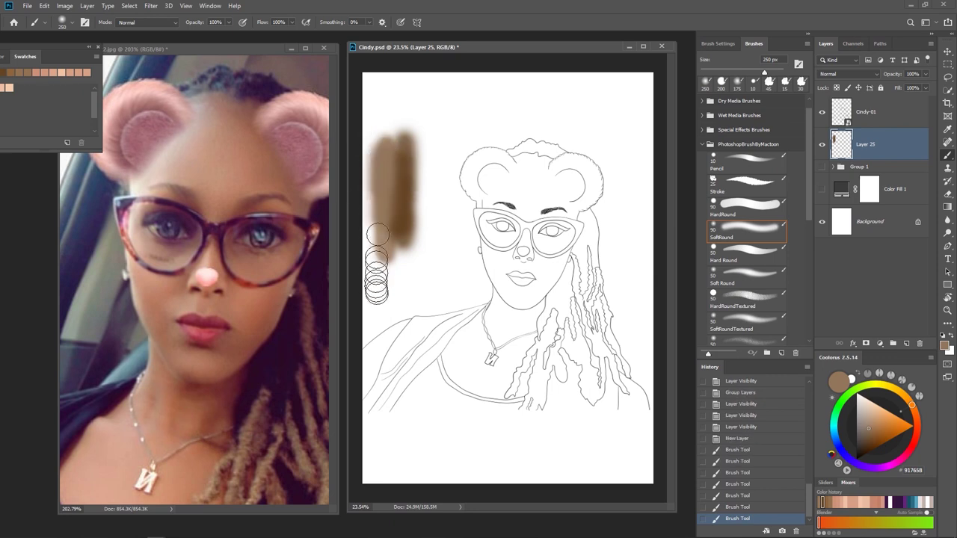
pyautogui.moveTo(383, 211); pyautogui.dragTo(377, 256)
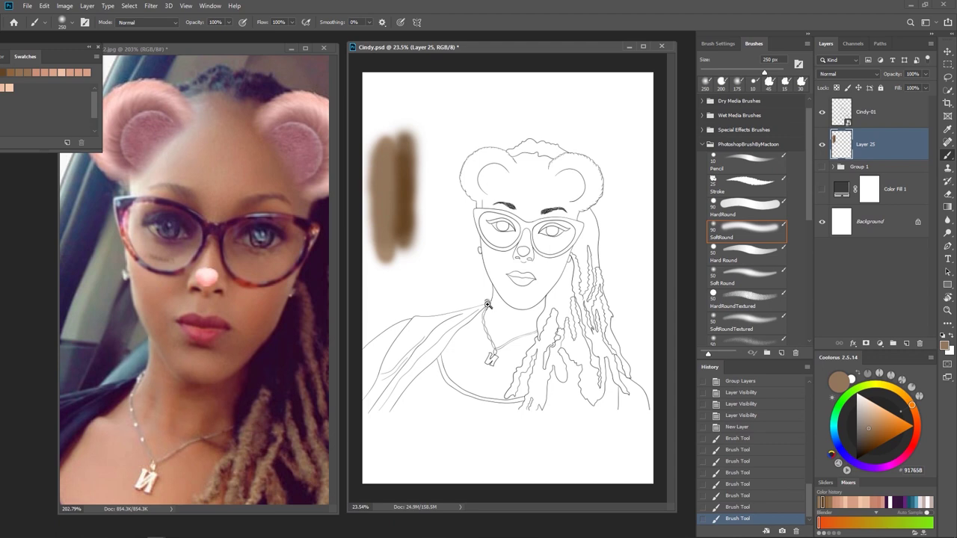
pyautogui.moveTo(488, 304); pyautogui.dragTo(478, 305)
pyautogui.scroll(1, 479, 304)
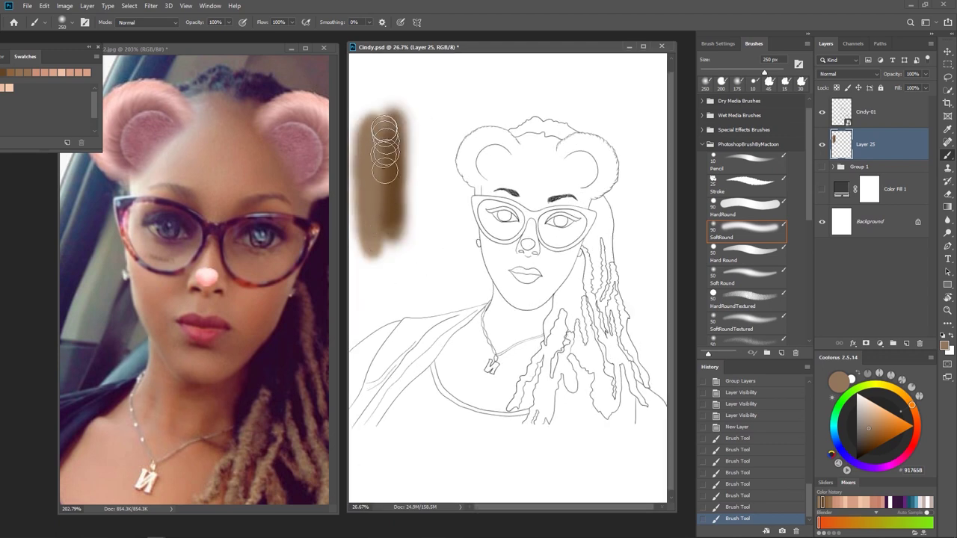
pyautogui.moveTo(389, 131)
pyautogui.mouseDown()
pyautogui.moveTo(378, 258)
pyautogui.moveTo(379, 129)
pyautogui.moveTo(375, 238)
pyautogui.moveTo(379, 196)
pyautogui.moveTo(377, 216)
pyautogui.moveTo(368, 183)
pyautogui.moveTo(399, 180)
pyautogui.mouseUp()
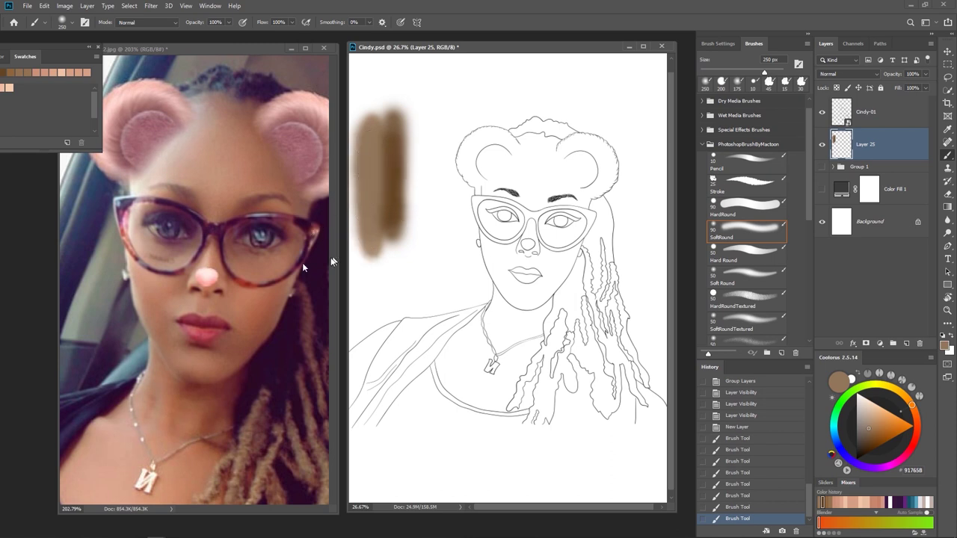
# Return to the reference photo and reduce the SoftRound brush size to 20 px over the mouth area.
pyautogui.click(191, 319)
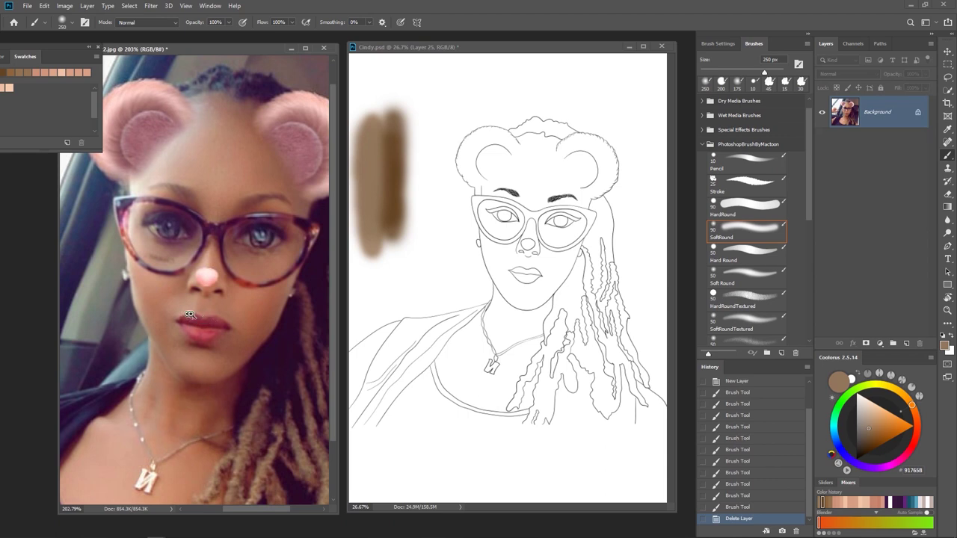
pyautogui.moveTo(190, 316); pyautogui.dragTo(202, 314)
pyautogui.press('[')
pyautogui.press('[')
pyautogui.press('[')
pyautogui.press('[')
pyautogui.press('[')
pyautogui.press('[')
pyautogui.press('[')
pyautogui.press('[')
pyautogui.press('[')
pyautogui.press('[')
pyautogui.press('[')
pyautogui.press('[')
pyautogui.press('[')
pyautogui.press('[')
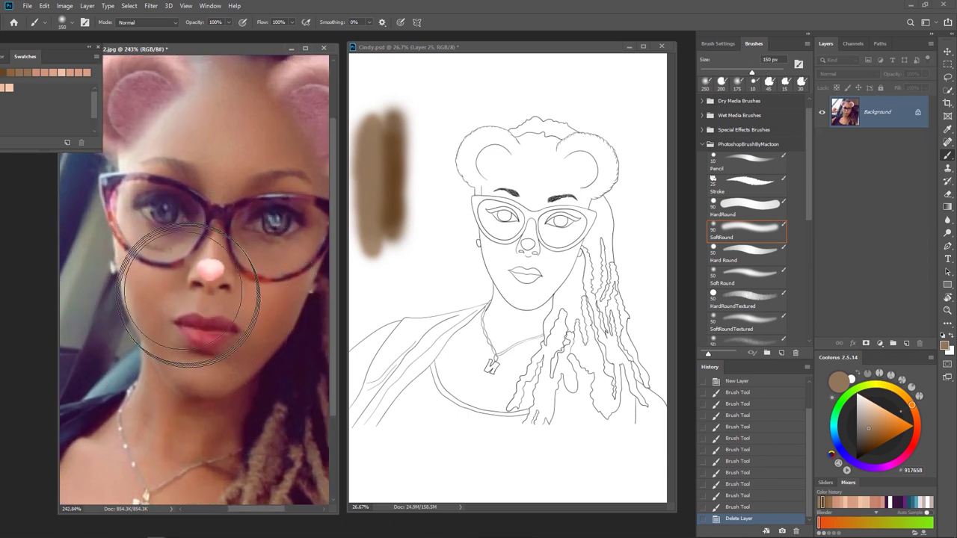
pyautogui.press('[')
pyautogui.press('[')
pyautogui.press('[')
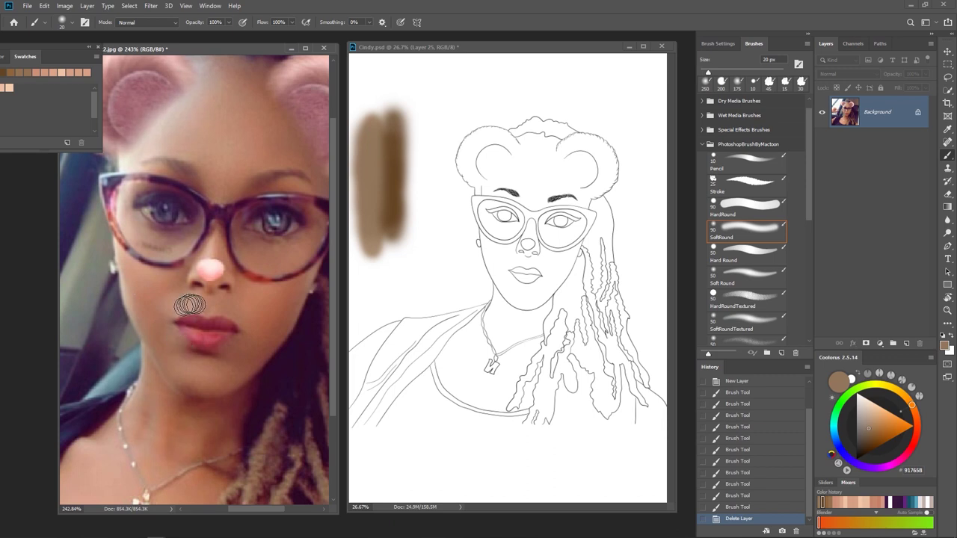
# Select the Pencil brush, set the foreground colour to white ffffff, and add a new layer above the reference photo.
pyautogui.click(739, 158)
pyautogui.click(945, 347)
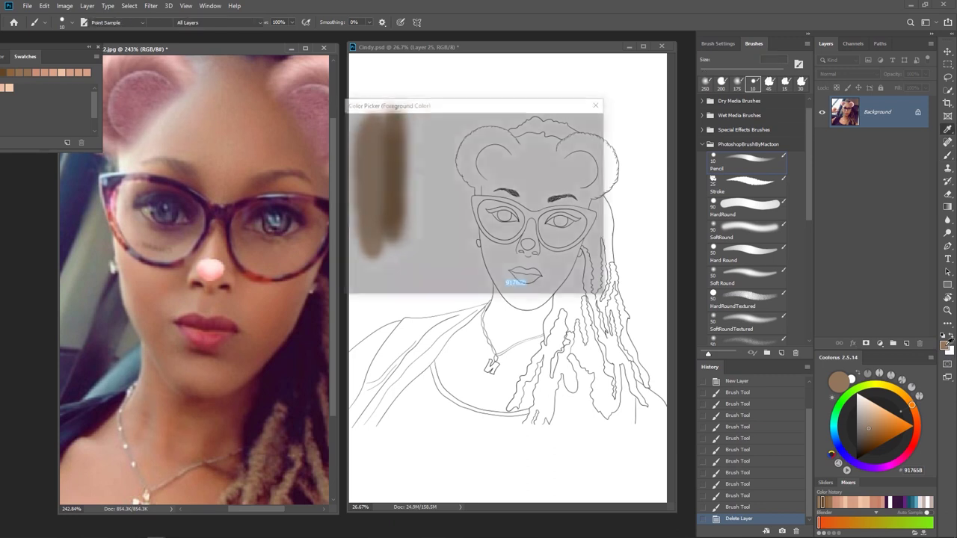
pyautogui.moveTo(369, 192); pyautogui.dragTo(341, 117)
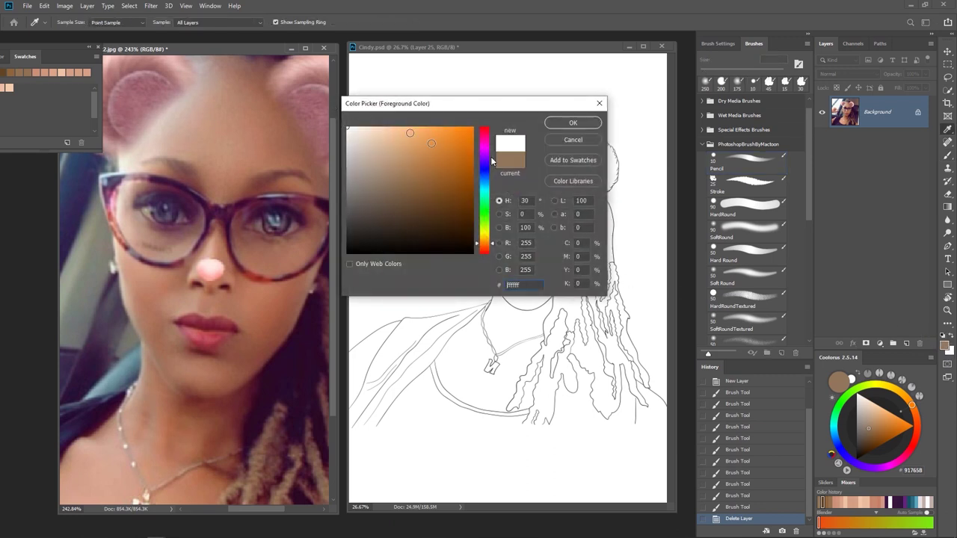
pyautogui.click(572, 123)
pyautogui.click(908, 343)
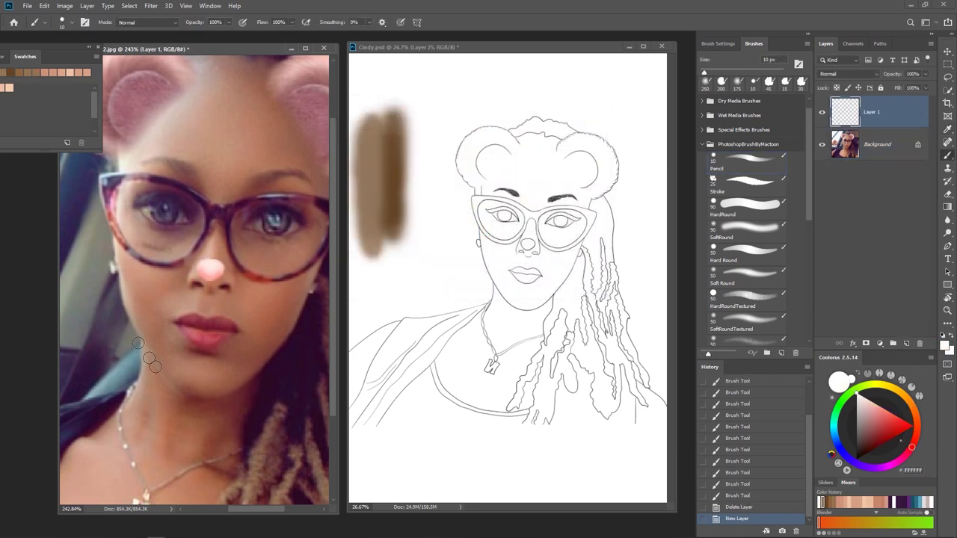
# Outline the light area beside the mouth on the photo with the Pencil brush at 7 px, and undo it.
pyautogui.press('[')
pyautogui.press('[')
pyautogui.press('[')
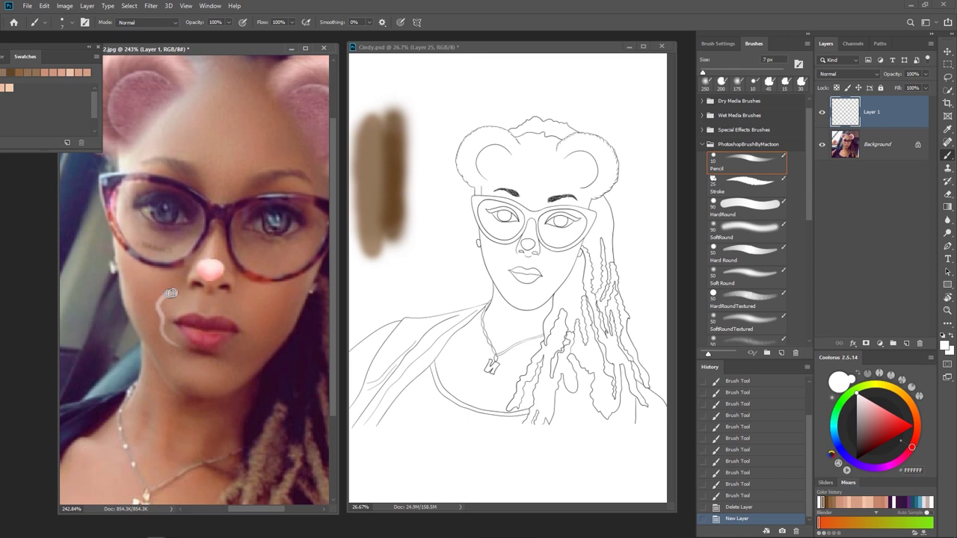
pyautogui.moveTo(185, 288); pyautogui.dragTo(185, 289)
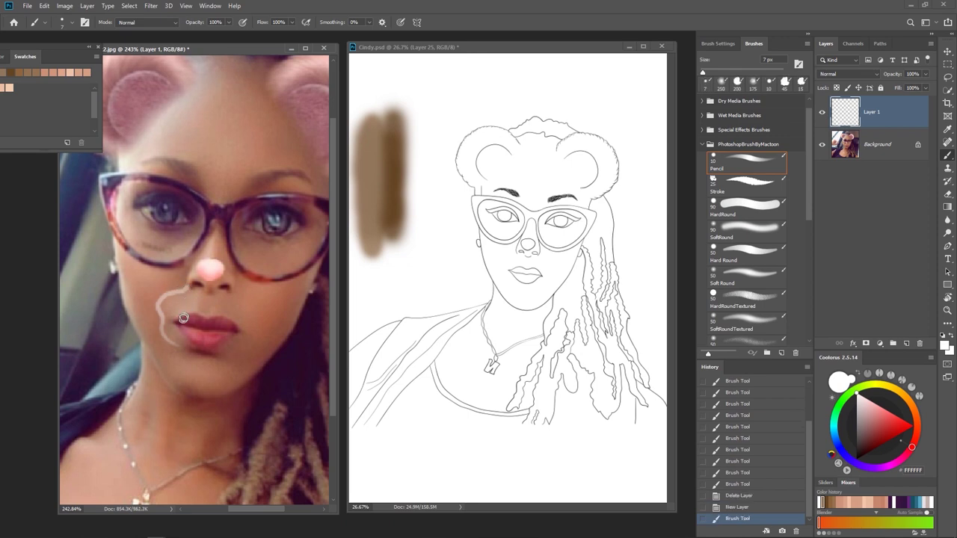
pyautogui.hotkey('ctrl', 'z')
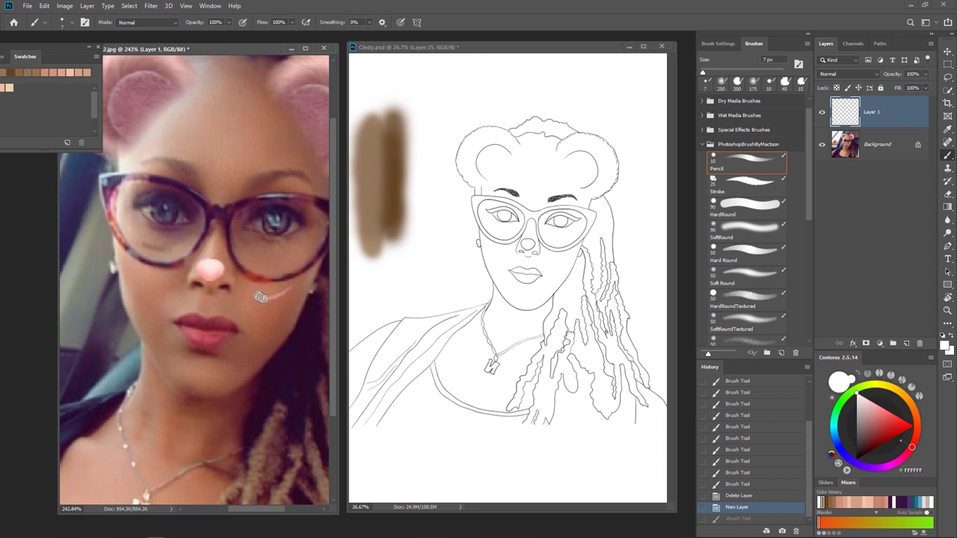
# Outline the highlight on the cheek beneath the glasses in the reference photo, and undo the strokes.
pyautogui.moveTo(291, 288); pyautogui.dragTo(292, 276)
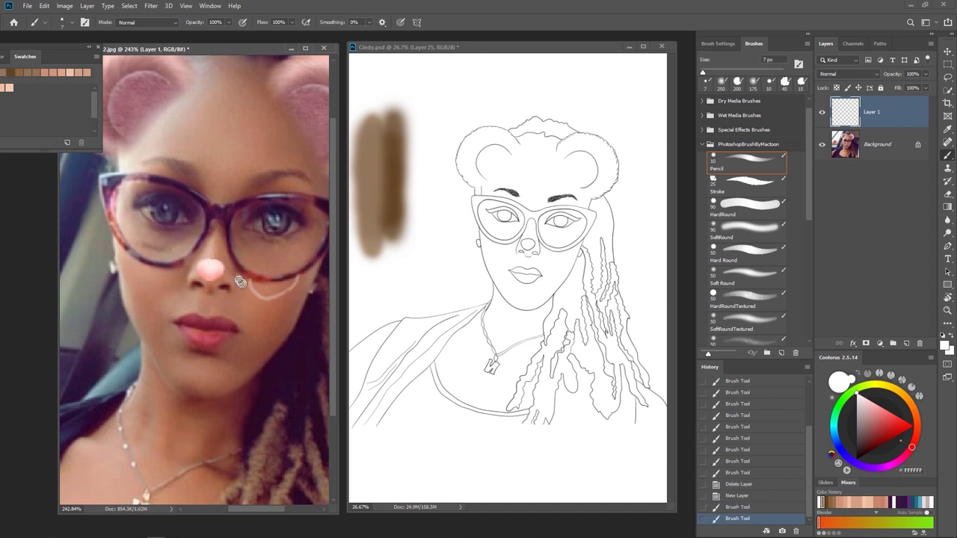
pyautogui.moveTo(240, 286); pyautogui.dragTo(241, 290)
pyautogui.scroll(-3, 270, 341)
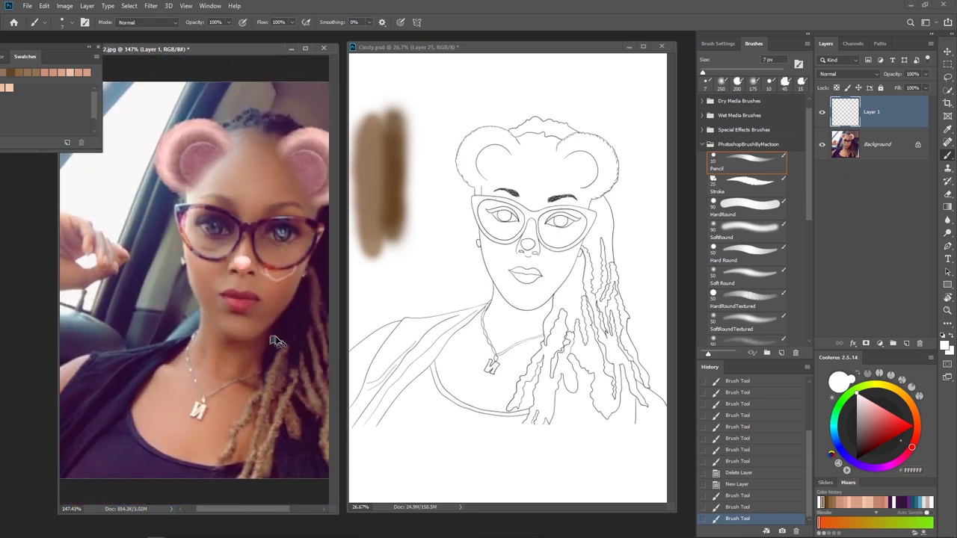
pyautogui.hotkey('ctrl', 'z')
pyautogui.hotkey('ctrl', 'z')
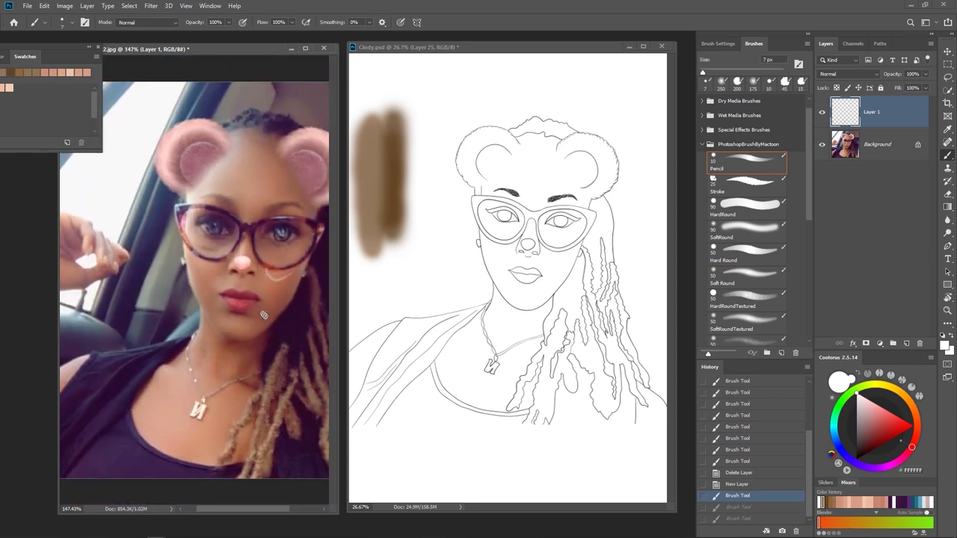
pyautogui.hotkey('ctrl', 'z')
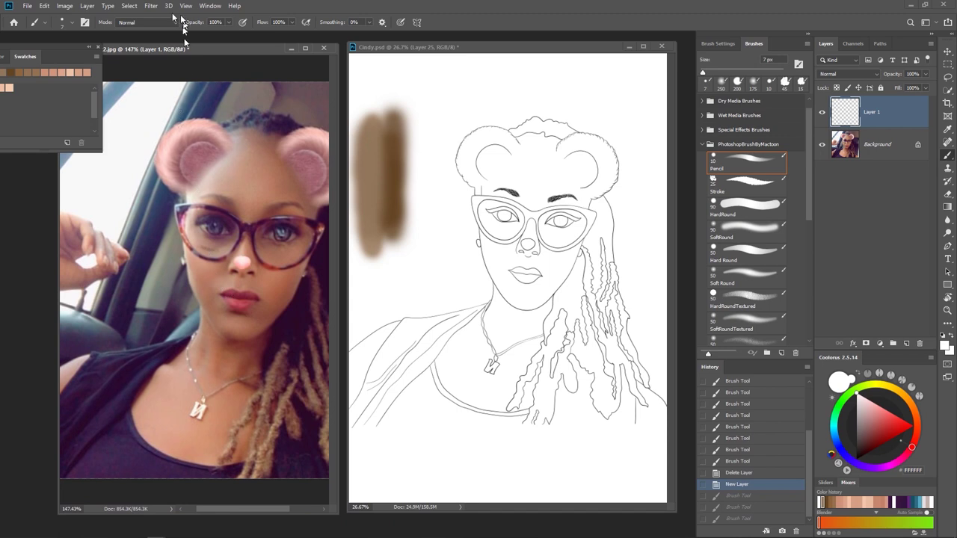
# Open the Filter Gallery for the photo's Background layer and preview the artistic Poster Edges filter.
pyautogui.click(151, 6)
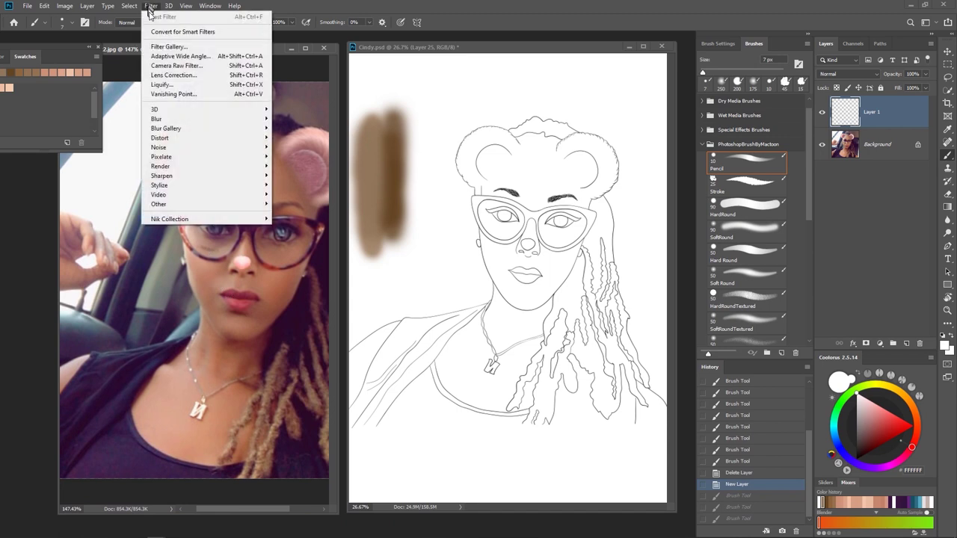
pyautogui.click(180, 48)
pyautogui.click(474, 204)
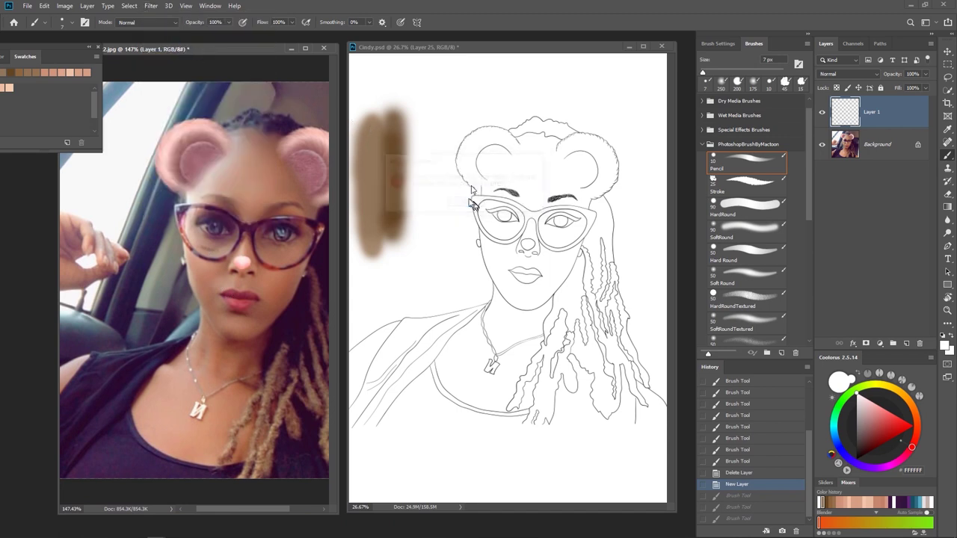
pyautogui.click(888, 154)
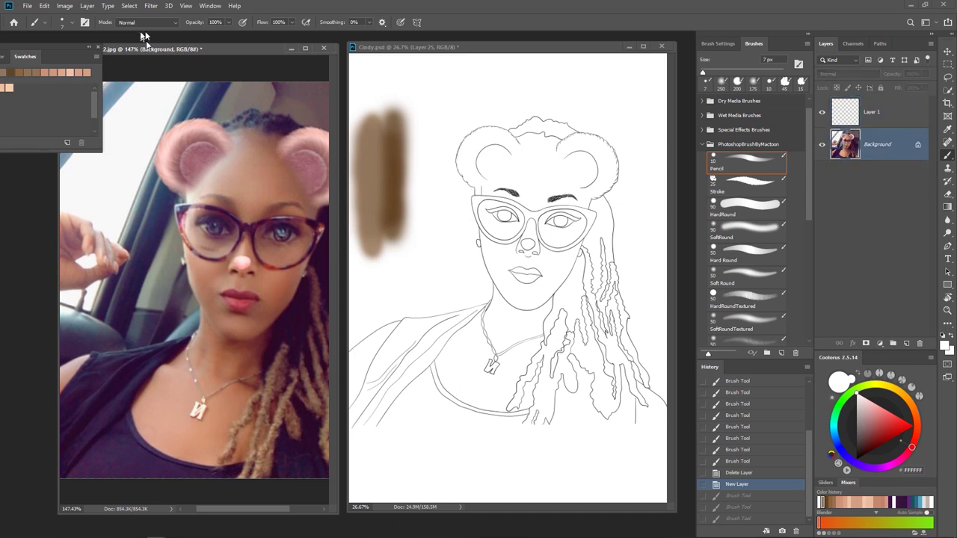
pyautogui.click(151, 5)
pyautogui.click(177, 50)
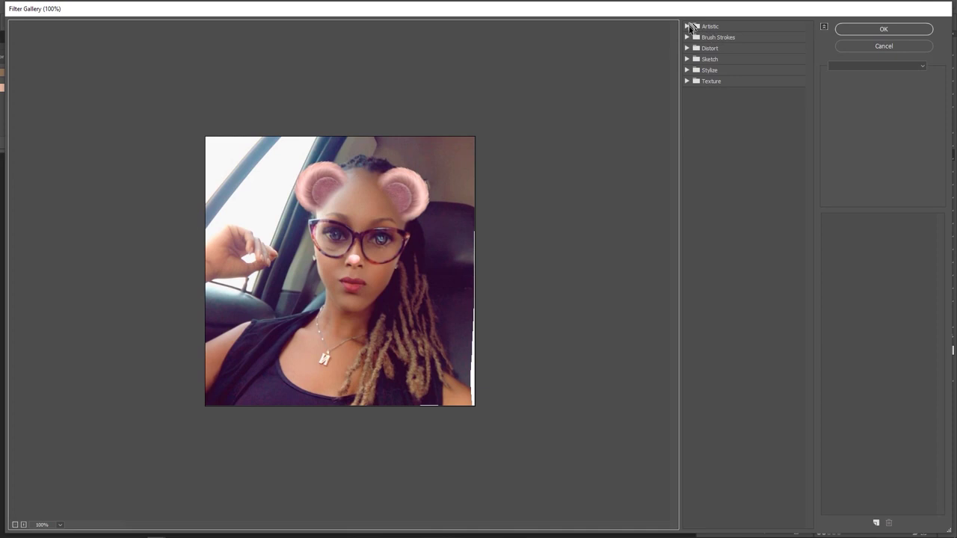
pyautogui.click(689, 27)
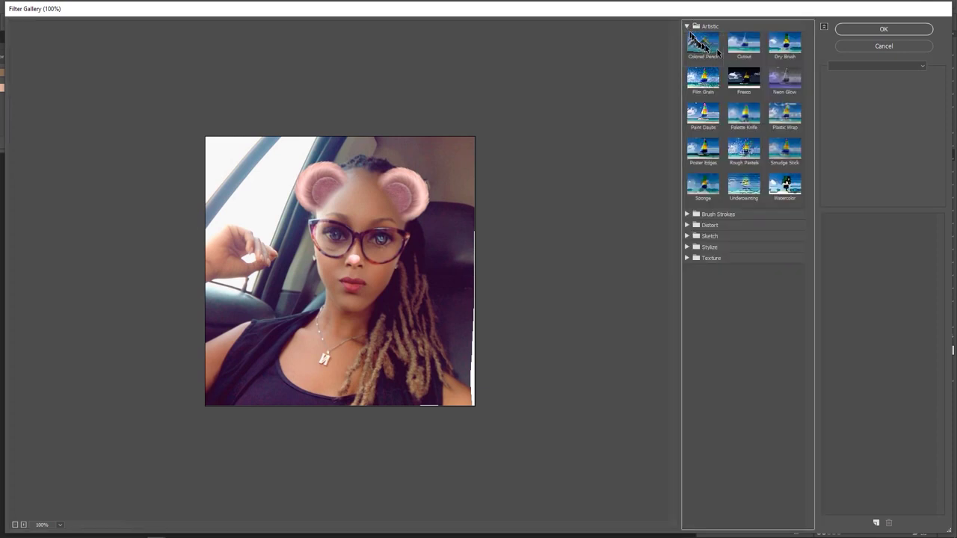
pyautogui.click(703, 162)
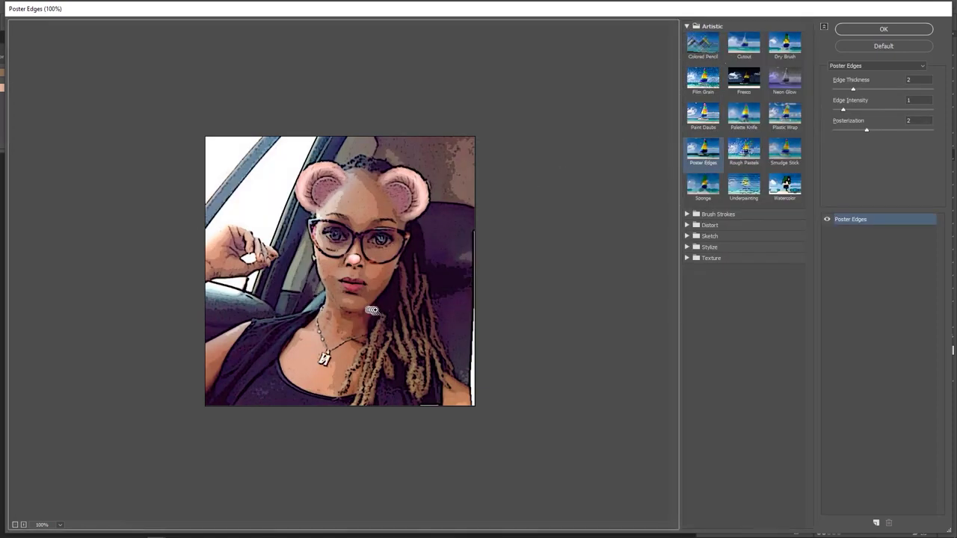
# Examine the posterized light and shadow shapes on the portrait up close, and cancel the filter.
pyautogui.moveTo(368, 309); pyautogui.dragTo(384, 310)
pyautogui.scroll(-15, 363, 277)
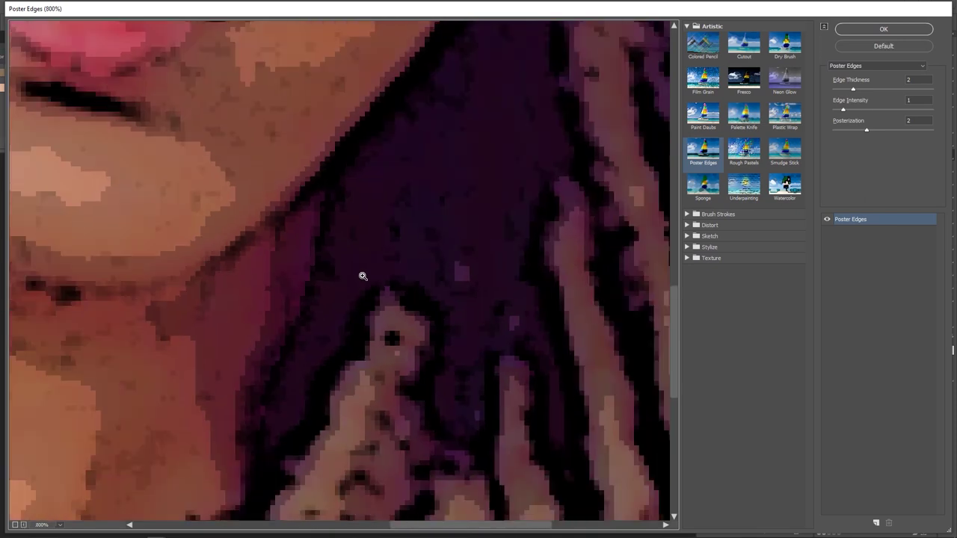
pyautogui.scroll(1, 362, 276)
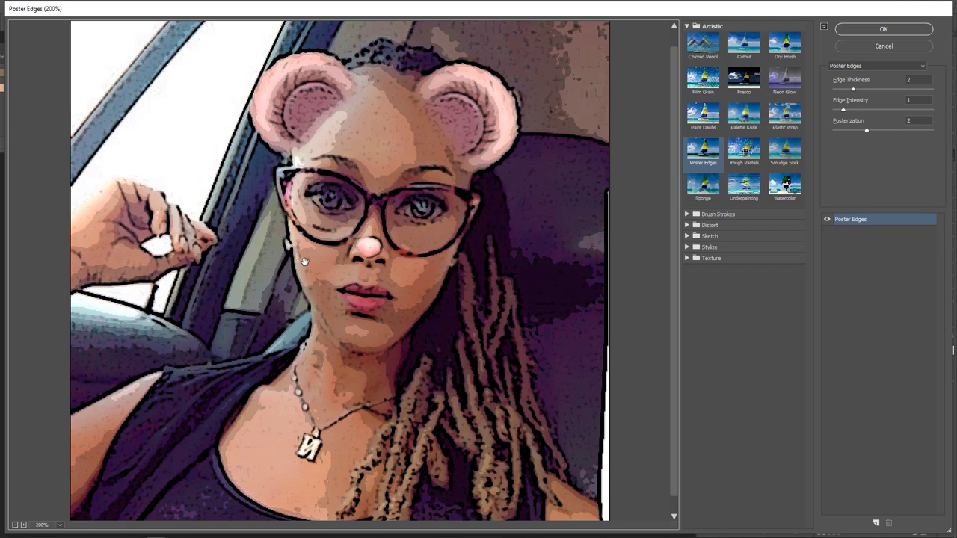
pyautogui.click(883, 47)
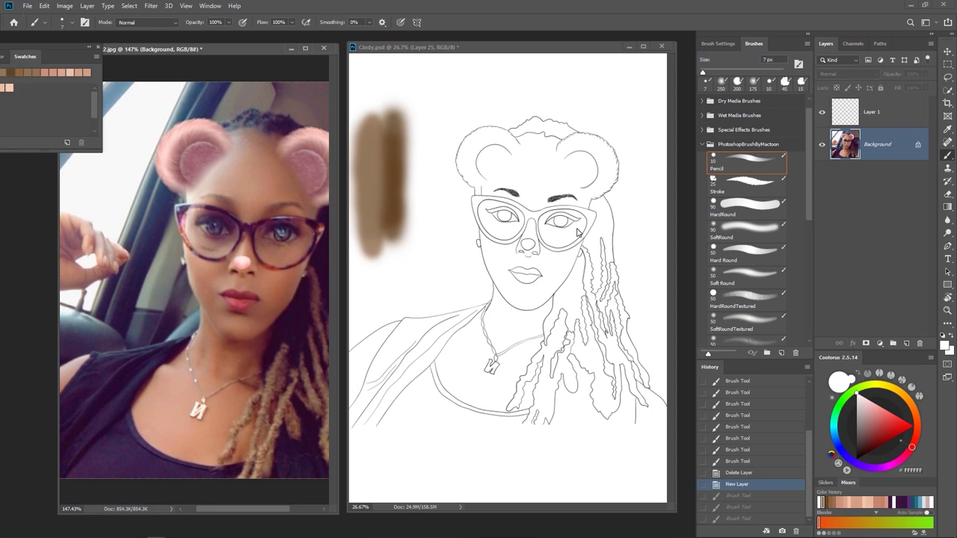
# Delete the empty layer from the reference photo and the brown swatch layer from Cindy.psd.
pyautogui.moveTo(871, 112); pyautogui.dragTo(919, 343)
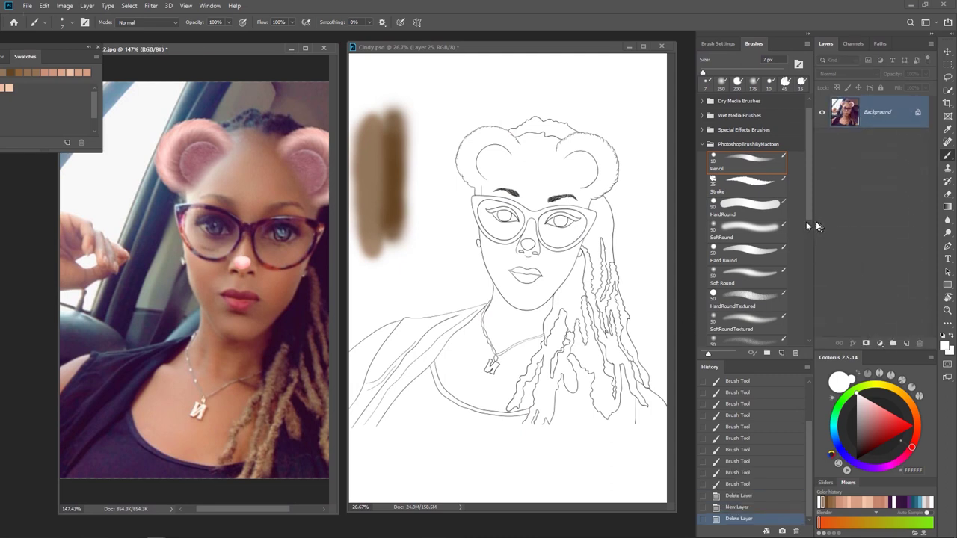
pyautogui.click(654, 173)
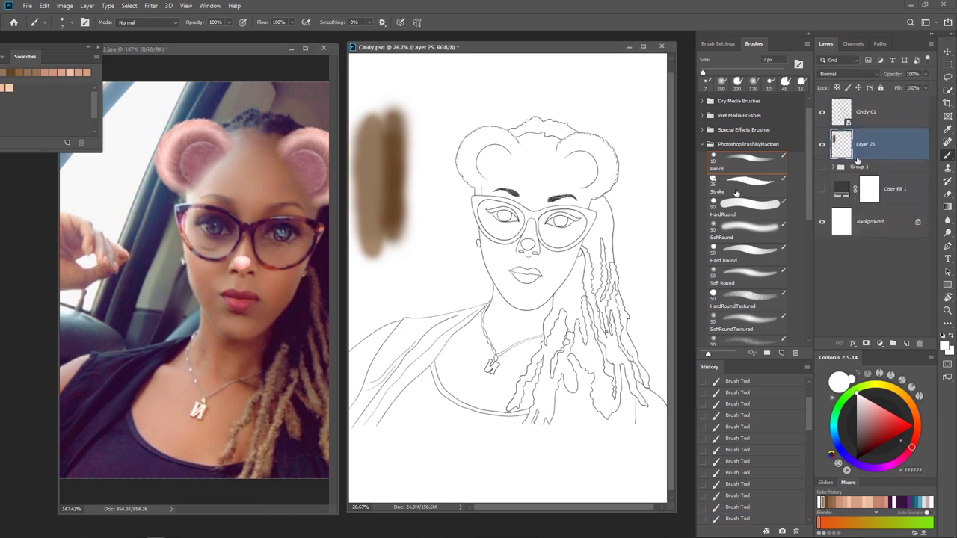
pyautogui.moveTo(895, 155); pyautogui.dragTo(919, 342)
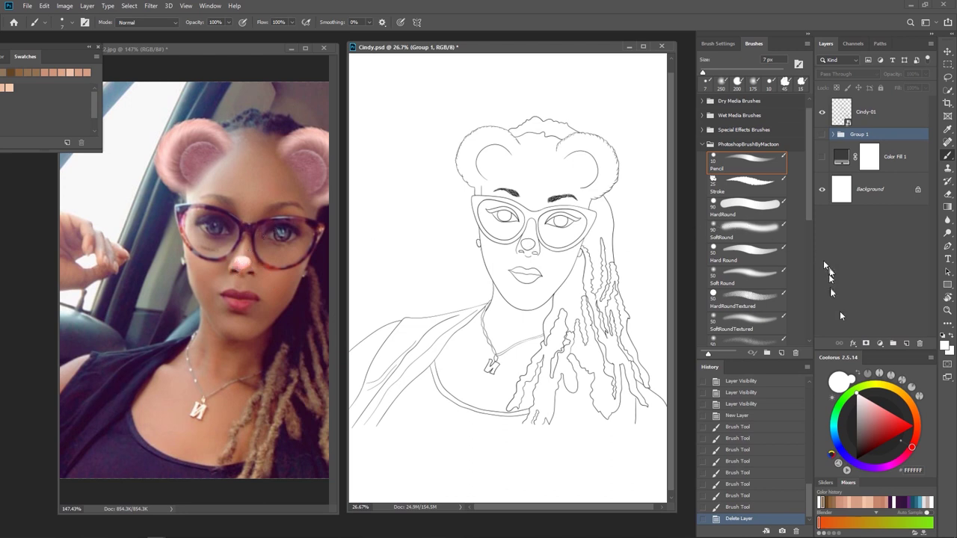
# Set the foreground colour to the saved skin tone EDBEA2 and add a new layer beneath the Cindy-01 line art.
pyautogui.moveTo(61, 58); pyautogui.dragTo(84, 56)
pyautogui.click(56, 87)
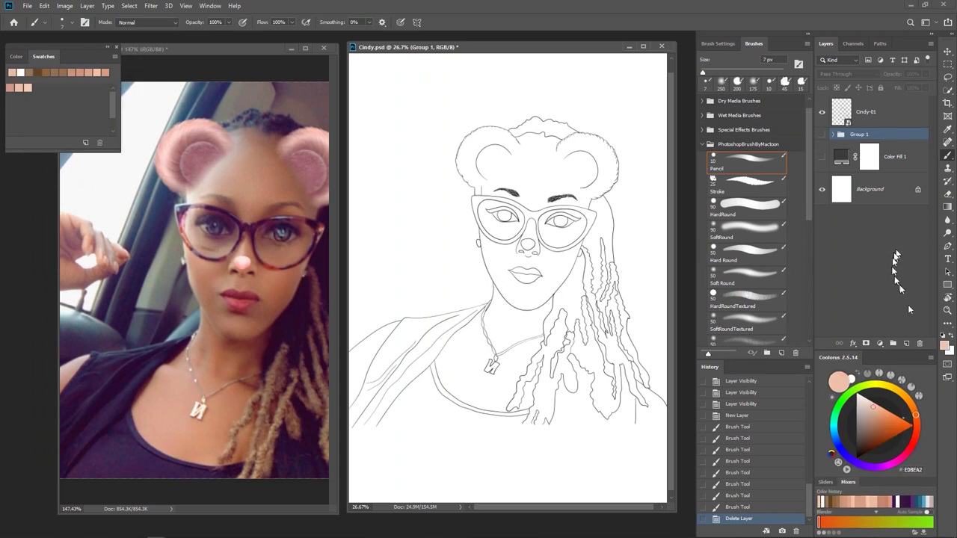
pyautogui.click(905, 343)
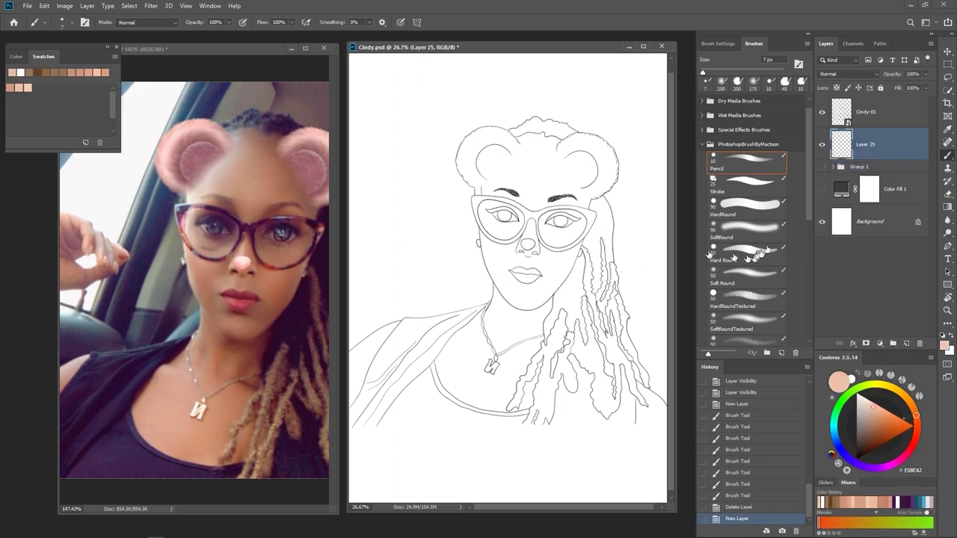
# Paint a flat skin-tone base over the head, ears and hair with the HardRound brush at 700 px.
pyautogui.click(748, 204)
pyautogui.press(']')
pyautogui.press(']')
pyautogui.press(']')
pyautogui.press(']')
pyautogui.press(']')
pyautogui.press(']')
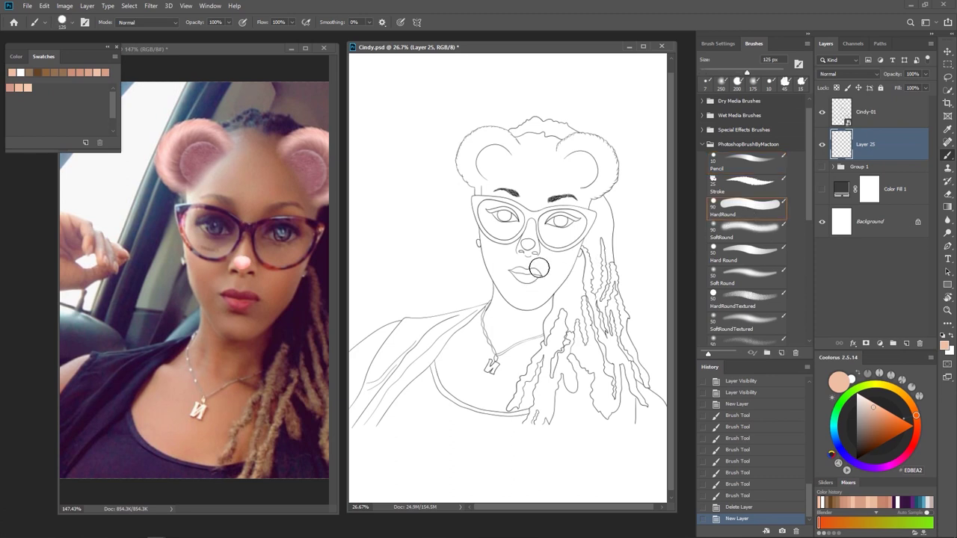
pyautogui.press(']')
pyautogui.press(']')
pyautogui.press(']')
pyautogui.press(']')
pyautogui.press(']')
pyautogui.press(']')
pyautogui.press(']')
pyautogui.moveTo(460, 149)
pyautogui.mouseDown()
pyautogui.moveTo(467, 284)
pyautogui.moveTo(513, 329)
pyautogui.moveTo(590, 171)
pyautogui.moveTo(560, 417)
pyautogui.mouseUp()
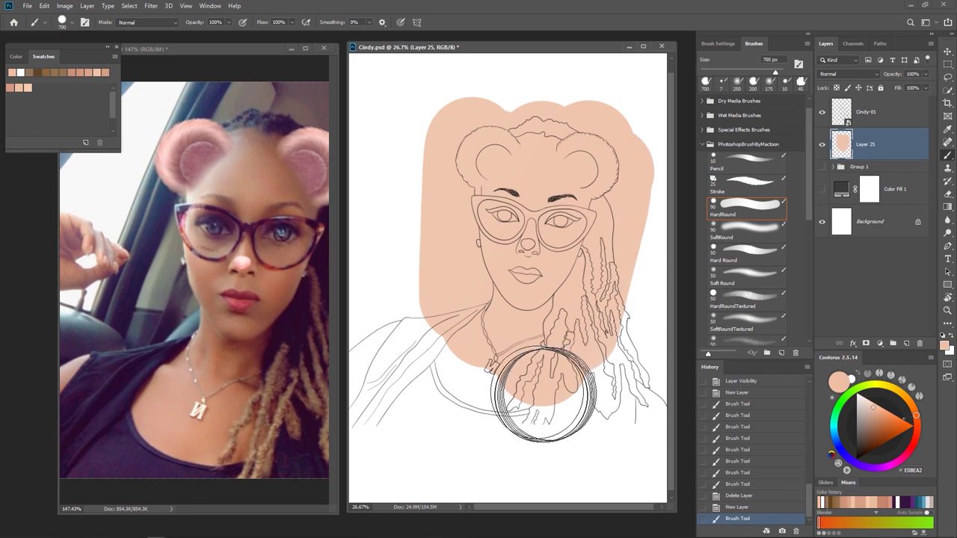
# Try fading the outer edges of the skin-tone base with the SoftEraser at 800 px, and undo the erasing.
pyautogui.moveTo(808, 217); pyautogui.dragTo(808, 342)
pyautogui.click(761, 290)
pyautogui.moveTo(449, 254)
pyautogui.mouseDown()
pyautogui.moveTo(434, 368)
pyautogui.moveTo(429, 186)
pyautogui.moveTo(431, 336)
pyautogui.moveTo(423, 217)
pyautogui.moveTo(410, 342)
pyautogui.moveTo(414, 269)
pyautogui.moveTo(431, 230)
pyautogui.moveTo(420, 355)
pyautogui.moveTo(426, 157)
pyautogui.mouseUp()
pyautogui.press(']')
pyautogui.press(']')
pyautogui.press(']')
pyautogui.press(']')
pyautogui.press(']')
pyautogui.press(']')
pyautogui.press(']')
pyautogui.moveTo(418, 224)
pyautogui.mouseDown()
pyautogui.moveTo(396, 157)
pyautogui.moveTo(400, 117)
pyautogui.moveTo(470, 75)
pyautogui.moveTo(610, 105)
pyautogui.moveTo(466, 53)
pyautogui.moveTo(448, 97)
pyautogui.moveTo(635, 206)
pyautogui.moveTo(471, 383)
pyautogui.mouseUp()
pyautogui.moveTo(575, 419)
pyautogui.mouseDown()
pyautogui.moveTo(451, 346)
pyautogui.moveTo(529, 413)
pyautogui.moveTo(611, 383)
pyautogui.moveTo(466, 383)
pyautogui.moveTo(553, 404)
pyautogui.mouseUp()
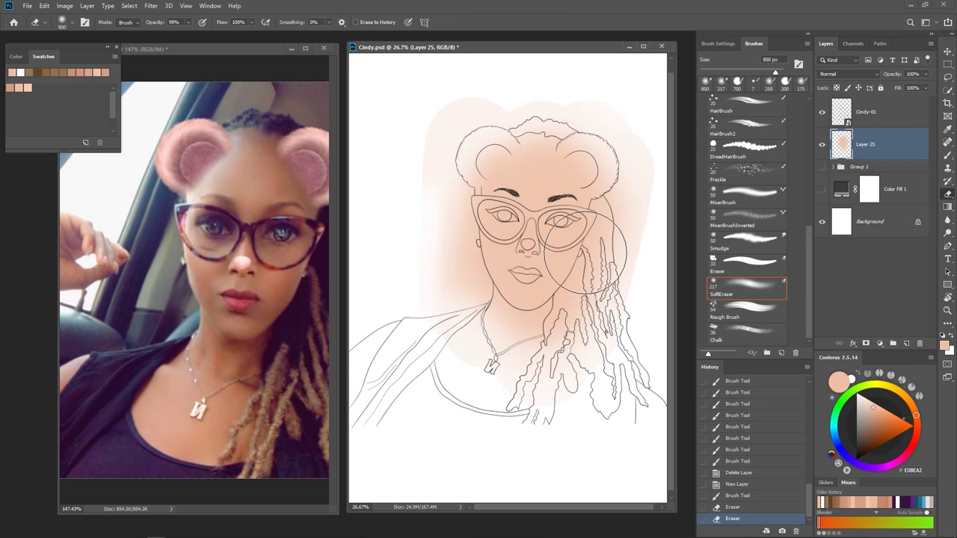
pyautogui.hotkey('ctrl', 'alt', 'z')
pyautogui.hotkey('ctrl', 'alt', 'z')
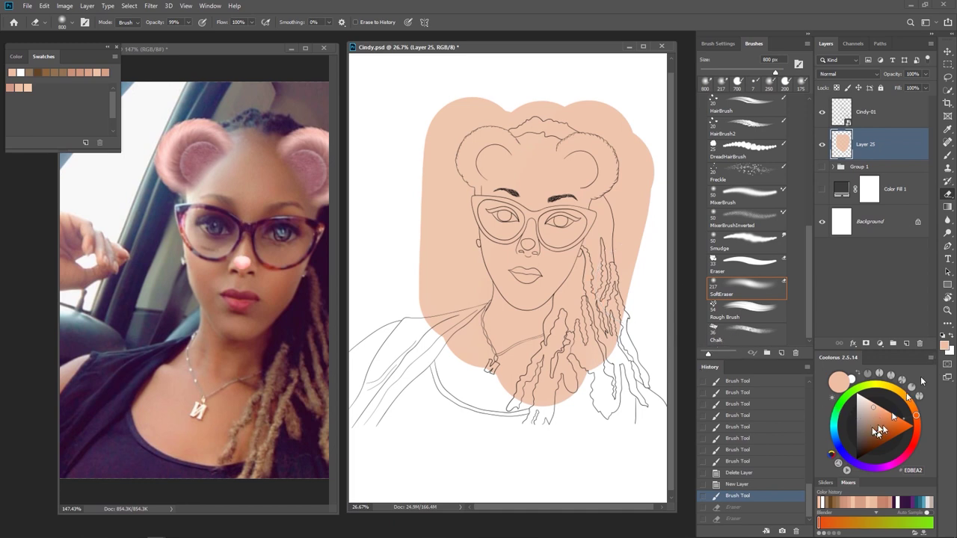
# Set the foreground colour to a darker brown shade of the skin tone, 9c7b67.
pyautogui.click(944, 346)
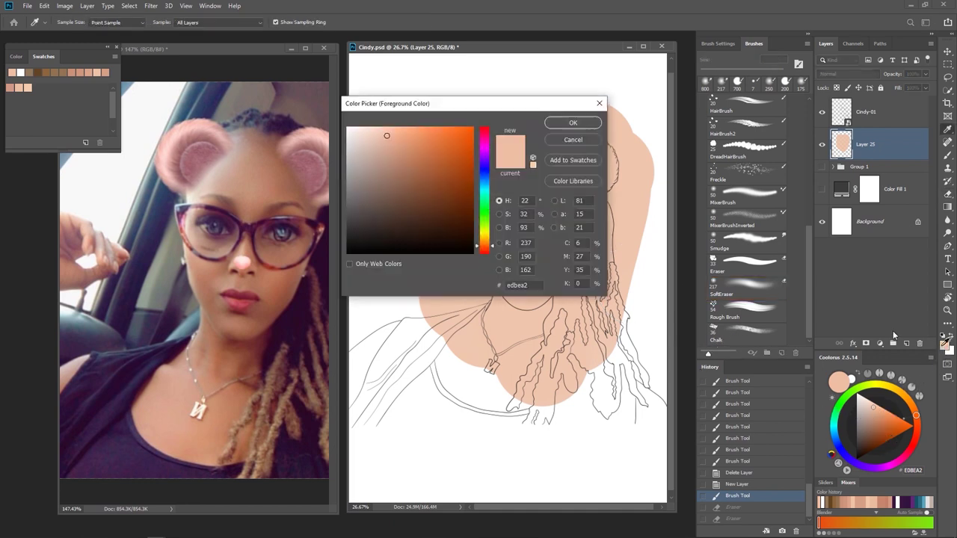
pyautogui.moveTo(493, 106)
pyautogui.mouseDown()
pyautogui.moveTo(386, 169)
pyautogui.moveTo(229, 178)
pyautogui.mouseUp()
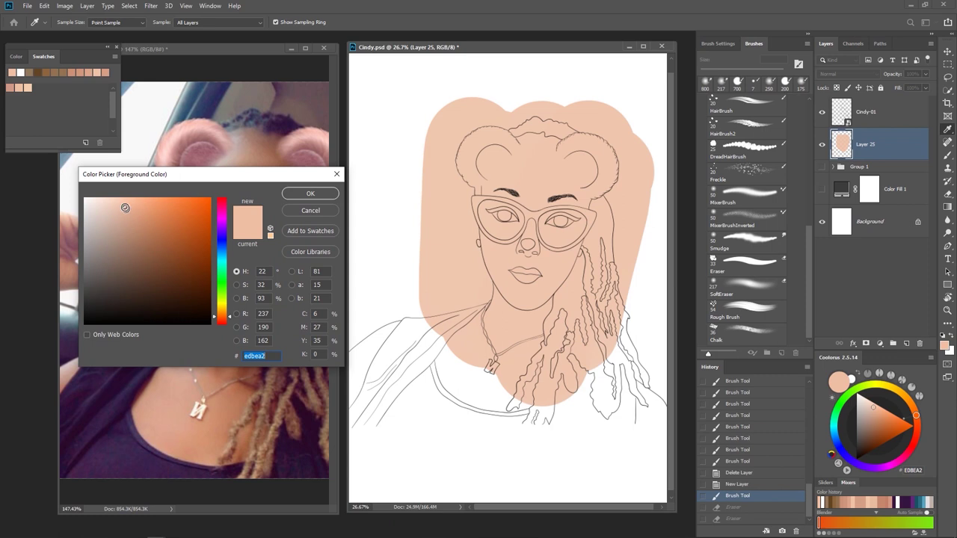
pyautogui.moveTo(125, 206); pyautogui.dragTo(126, 237)
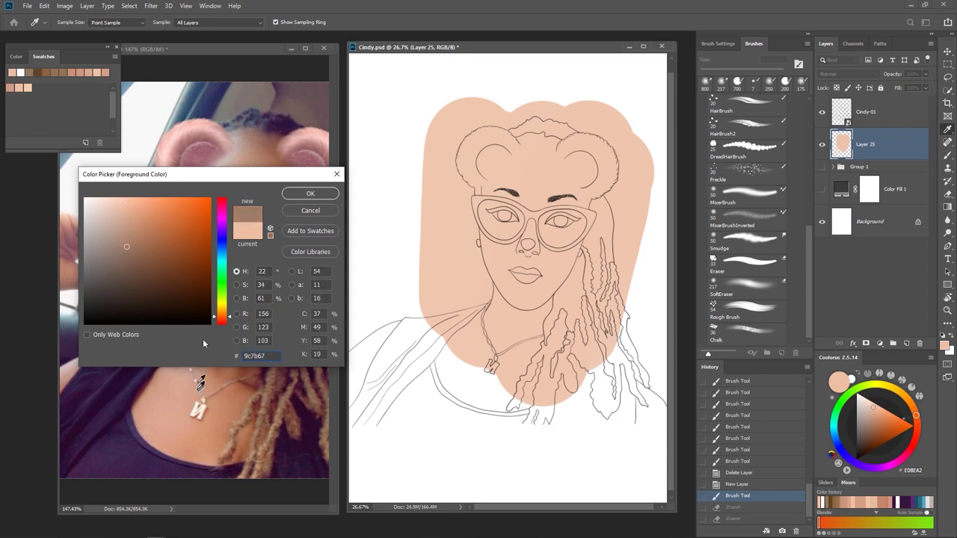
pyautogui.click(309, 193)
# Try a soft eraser stroke over the hair side of the face, and undo it.
pyautogui.press('e')
pyautogui.moveTo(590, 283)
pyautogui.mouseDown()
pyautogui.moveTo(627, 257)
pyautogui.moveTo(590, 265)
pyautogui.moveTo(592, 195)
pyautogui.moveTo(528, 347)
pyautogui.moveTo(524, 333)
pyautogui.moveTo(608, 203)
pyautogui.mouseUp()
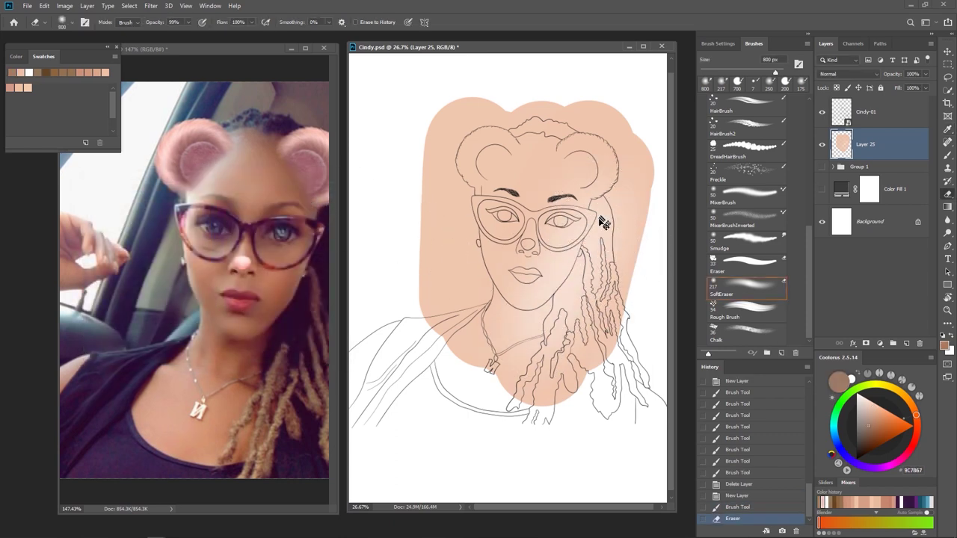
pyautogui.hotkey('ctrl', 'z')
# Paint a soft brown shadow down the hair side of the face with the SoftRound brush at 800 px, and undo it.
pyautogui.moveTo(810, 258); pyautogui.dragTo(811, 152)
pyautogui.click(757, 202)
pyautogui.press(']')
pyautogui.press(']')
pyautogui.press(']')
pyautogui.press(']')
pyautogui.press(']')
pyautogui.press(']')
pyautogui.press(']')
pyautogui.press(']')
pyautogui.press(']')
pyautogui.press(']')
pyautogui.press(']')
pyautogui.press(']')
pyautogui.press(']')
pyautogui.press(']')
pyautogui.press(']')
pyautogui.press(']')
pyautogui.moveTo(586, 228)
pyautogui.mouseDown()
pyautogui.moveTo(524, 345)
pyautogui.moveTo(600, 166)
pyautogui.moveTo(521, 389)
pyautogui.mouseUp()
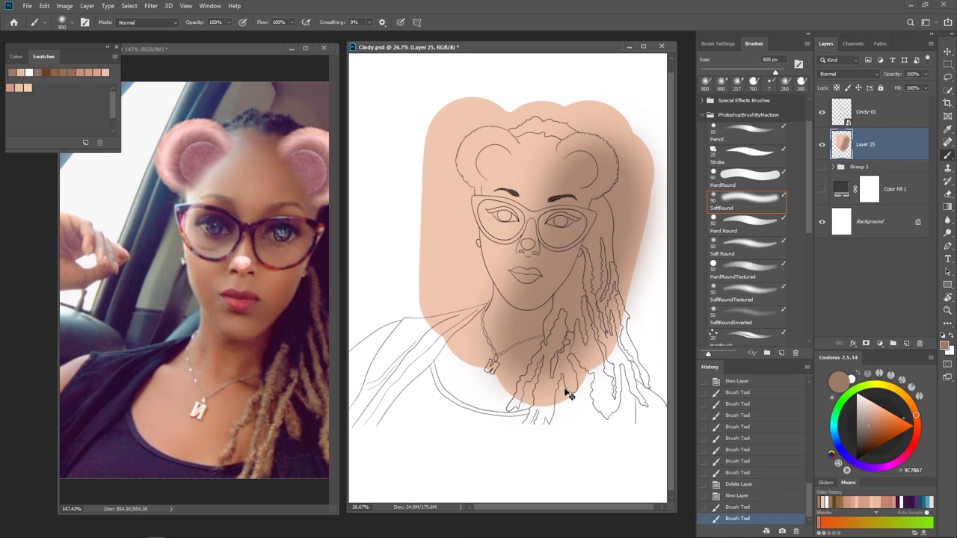
pyautogui.hotkey('ctrl', 'z')
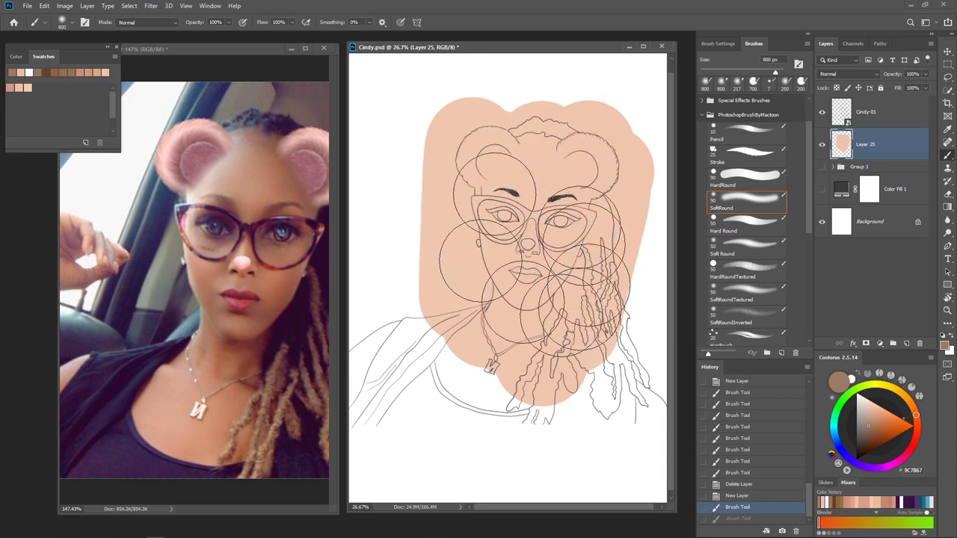
# Sample the skin-tone base colour from the face and try the darker greyish-brown shade 826656 of it without applying it.
pyautogui.keyDown('alt'); pyautogui.click(560, 265); pyautogui.keyUp('alt')
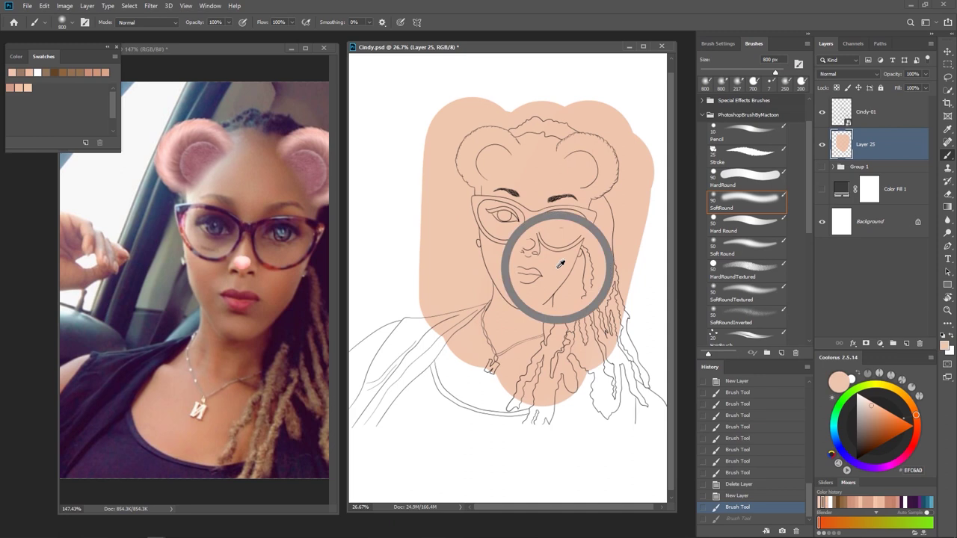
pyautogui.keyDown('alt'); pyautogui.click(559, 263); pyautogui.keyUp('alt')
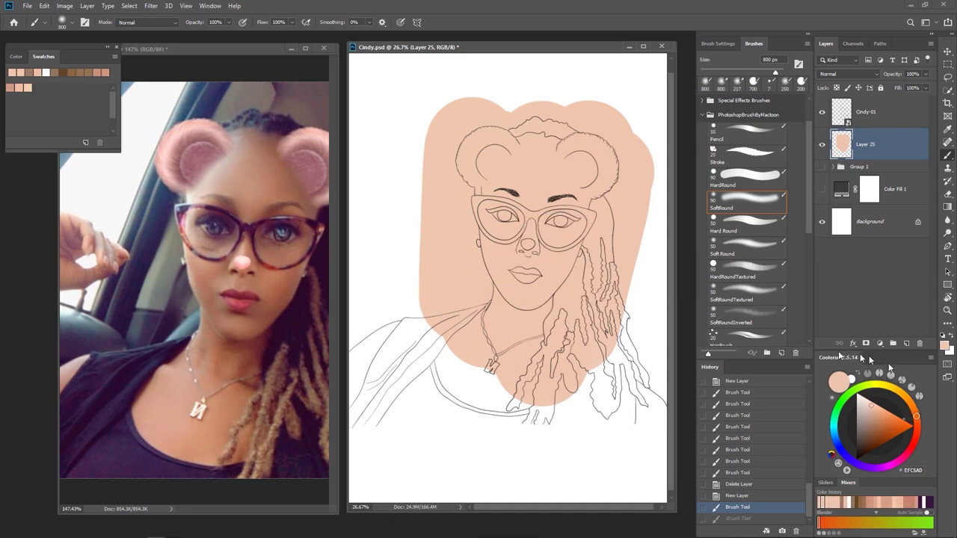
pyautogui.click(943, 346)
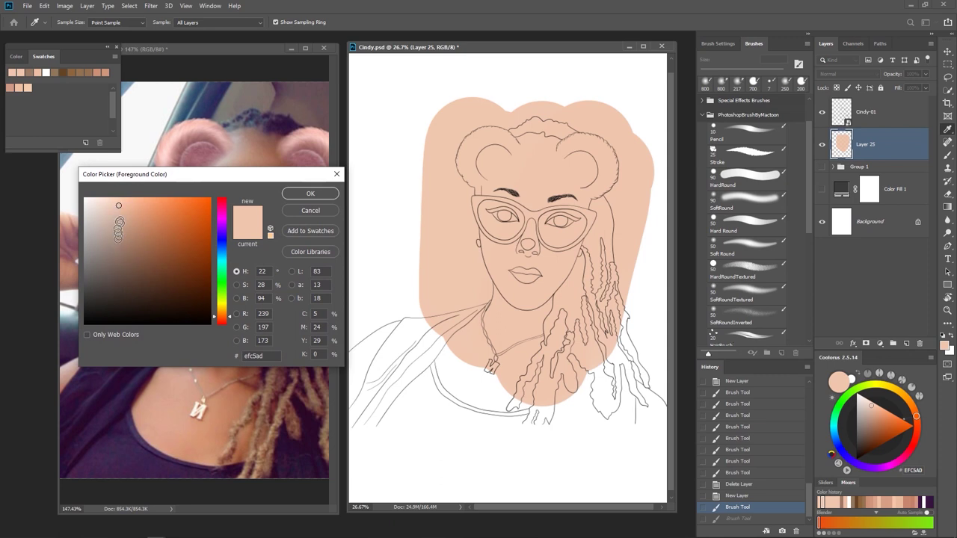
pyautogui.moveTo(118, 205)
pyautogui.mouseDown()
pyautogui.moveTo(123, 290)
pyautogui.moveTo(127, 259)
pyautogui.mouseUp()
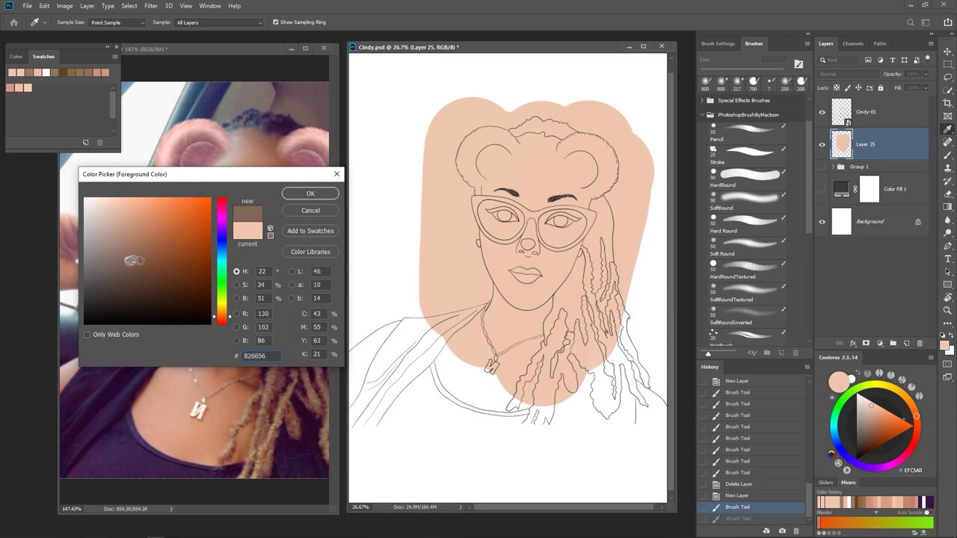
pyautogui.click(310, 212)
pyautogui.press('b')
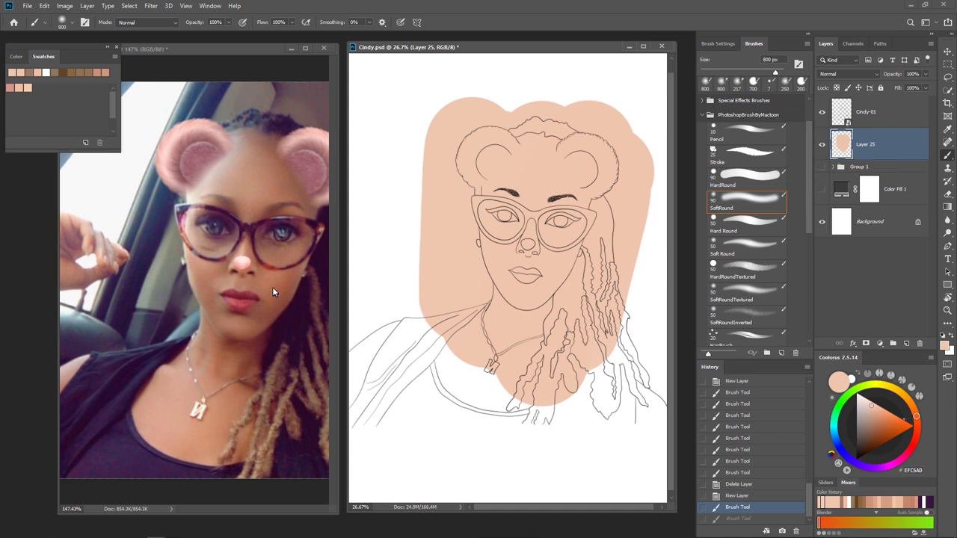
# Set the foreground colour to C68A6F, a darker and more saturated shade of the skin tone.
pyautogui.click(944, 346)
pyautogui.moveTo(151, 185); pyautogui.dragTo(127, 220)
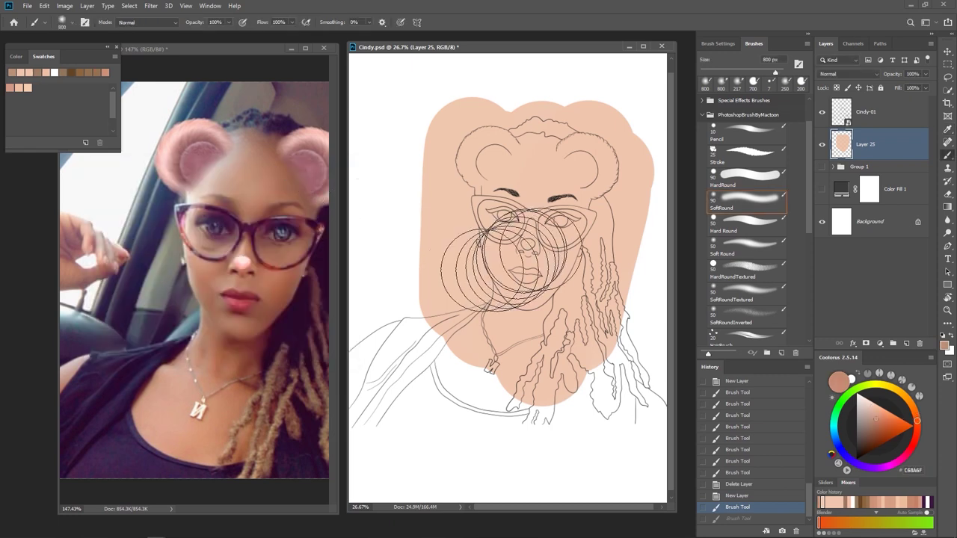
# Try a soft shadow down the hair side of the face with the SoftRound brush at 800 px, and undo it.
pyautogui.moveTo(575, 221)
pyautogui.mouseDown()
pyautogui.moveTo(555, 320)
pyautogui.moveTo(554, 307)
pyautogui.mouseUp()
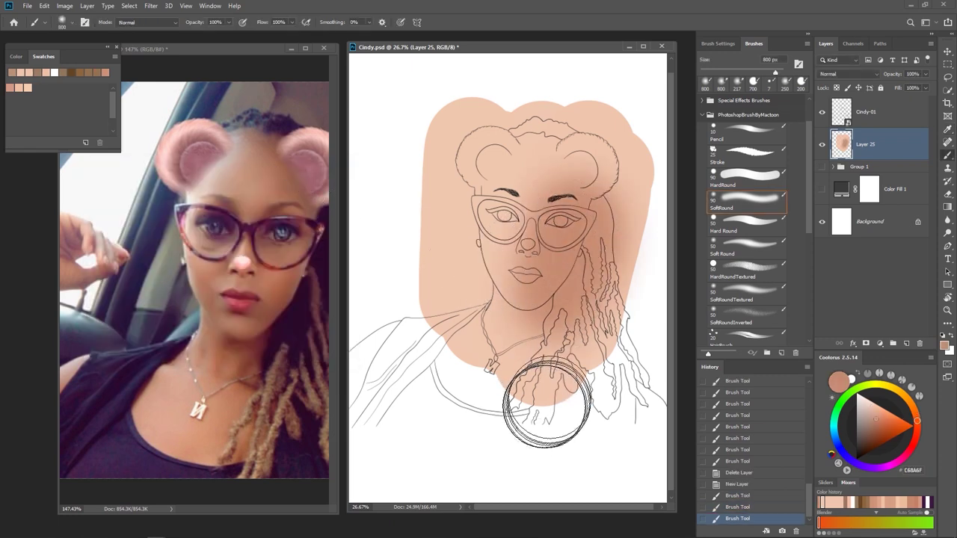
pyautogui.moveTo(526, 337); pyautogui.dragTo(556, 334)
pyautogui.moveTo(580, 286); pyautogui.dragTo(545, 321)
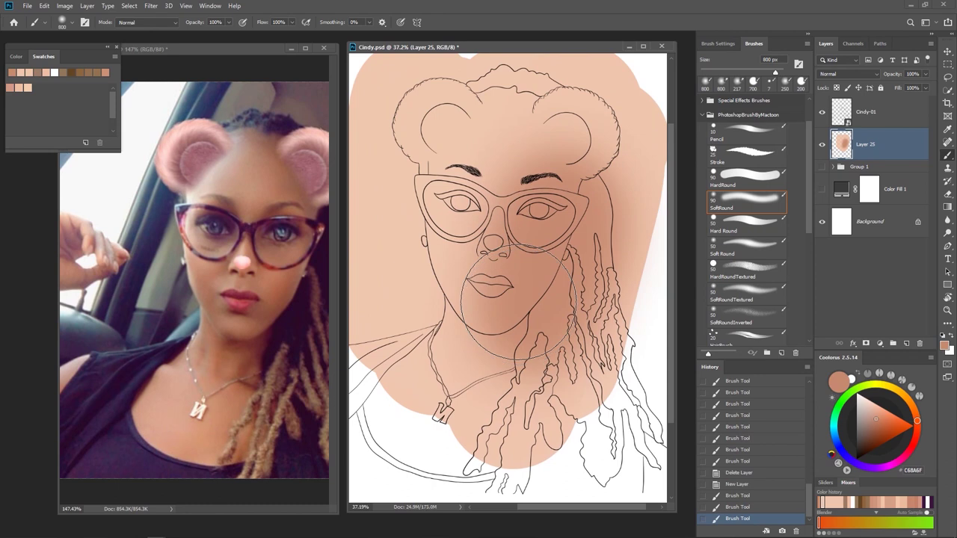
pyautogui.moveTo(580, 274)
pyautogui.mouseDown()
pyautogui.moveTo(537, 287)
pyautogui.moveTo(551, 282)
pyautogui.mouseUp()
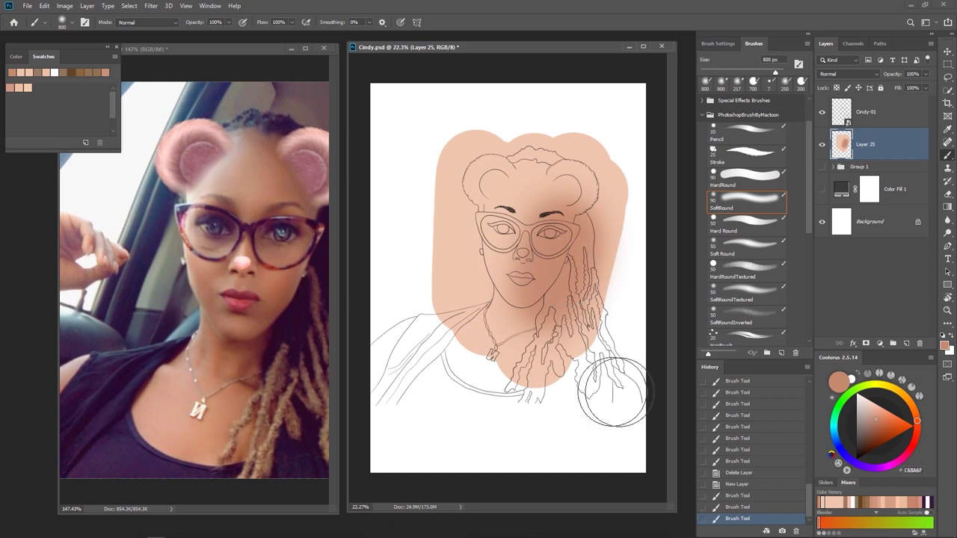
pyautogui.hotkey('ctrl', 'z')
pyautogui.hotkey('ctrl', 'z')
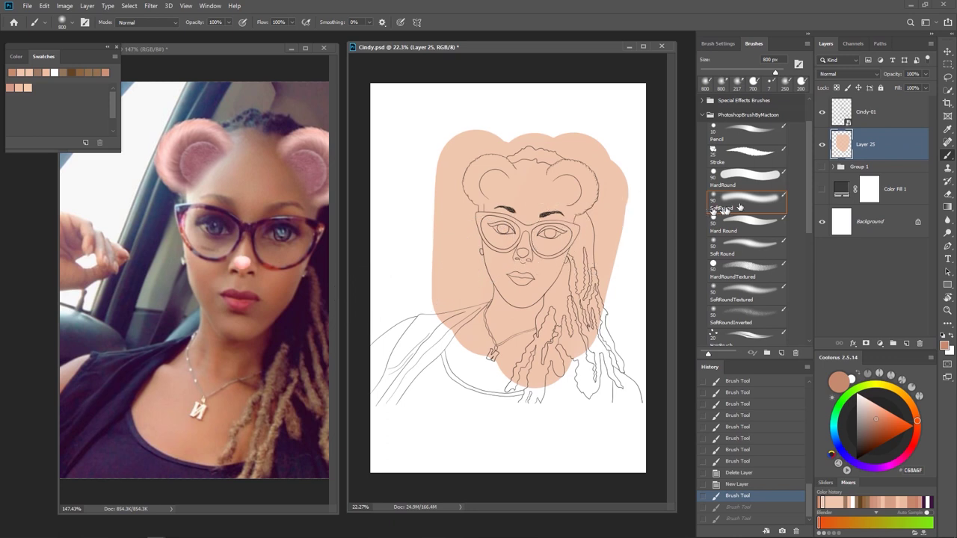
# Paint hard-edged shadows down both cheeks towards the chin with the HardRound brush at 175 px.
pyautogui.click(750, 178)
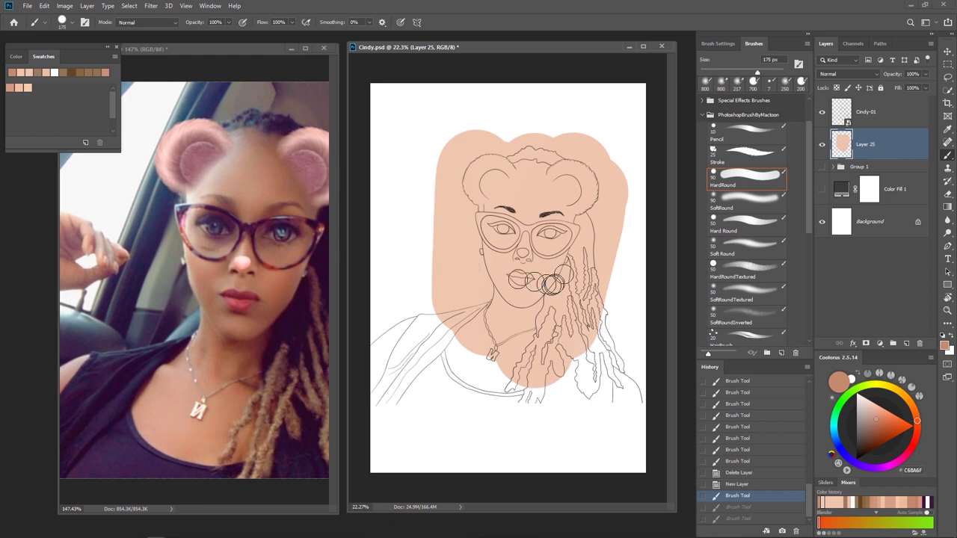
pyautogui.moveTo(565, 235); pyautogui.dragTo(529, 301)
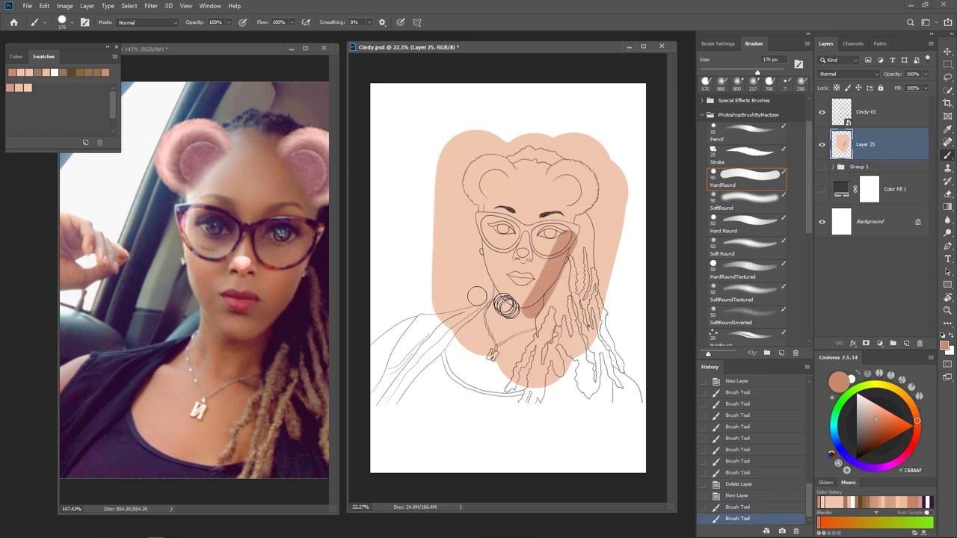
pyautogui.moveTo(486, 240); pyautogui.dragTo(509, 303)
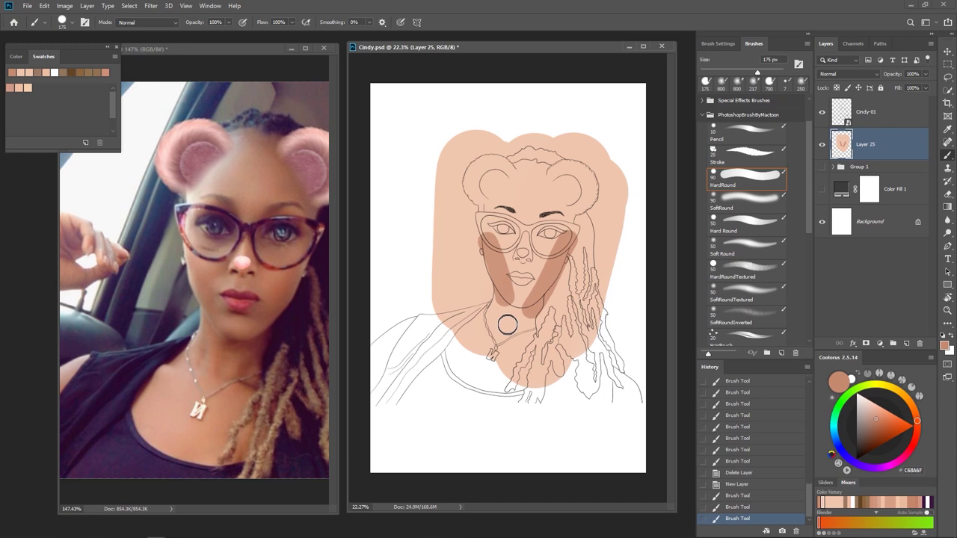
# Add a hard-edged shadow across the forehead with the HardRound brush at 400 px, and undo all the hard-edged shading.
pyautogui.press(']')
pyautogui.press(']')
pyautogui.press(']')
pyautogui.press(']')
pyautogui.moveTo(532, 153); pyautogui.dragTo(570, 243)
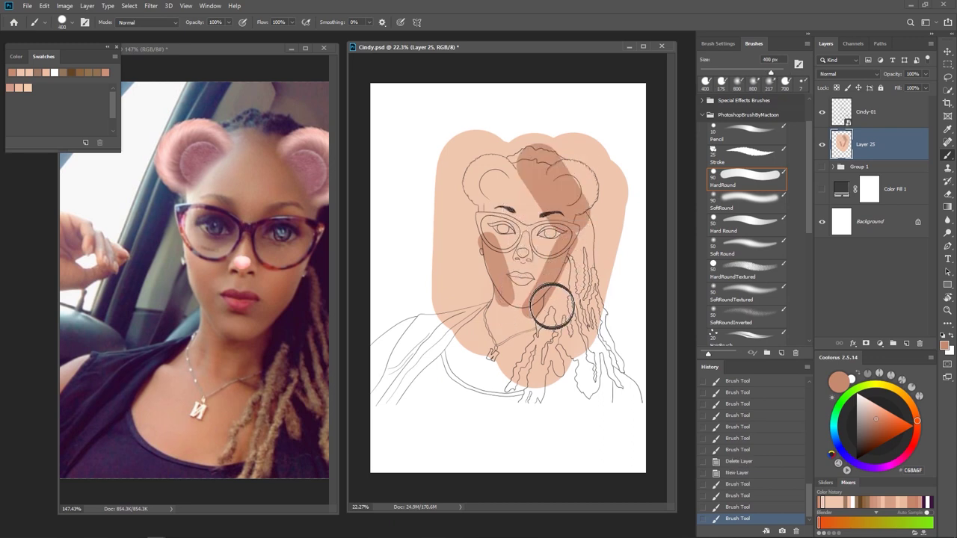
pyautogui.press('[')
pyautogui.press('[')
pyautogui.press('[')
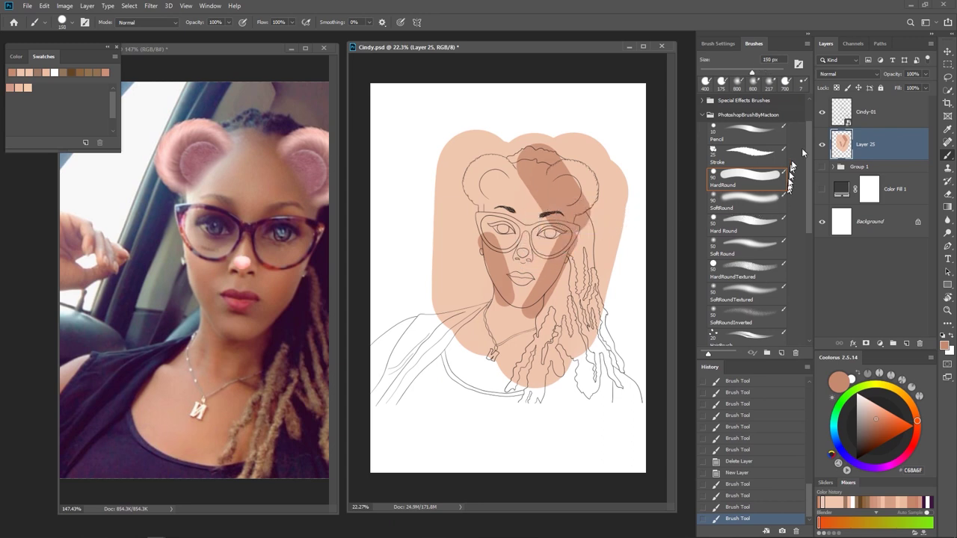
pyautogui.hotkey('ctrl', 'z')
pyautogui.hotkey('ctrl', 'z')
pyautogui.hotkey('ctrl', 'z')
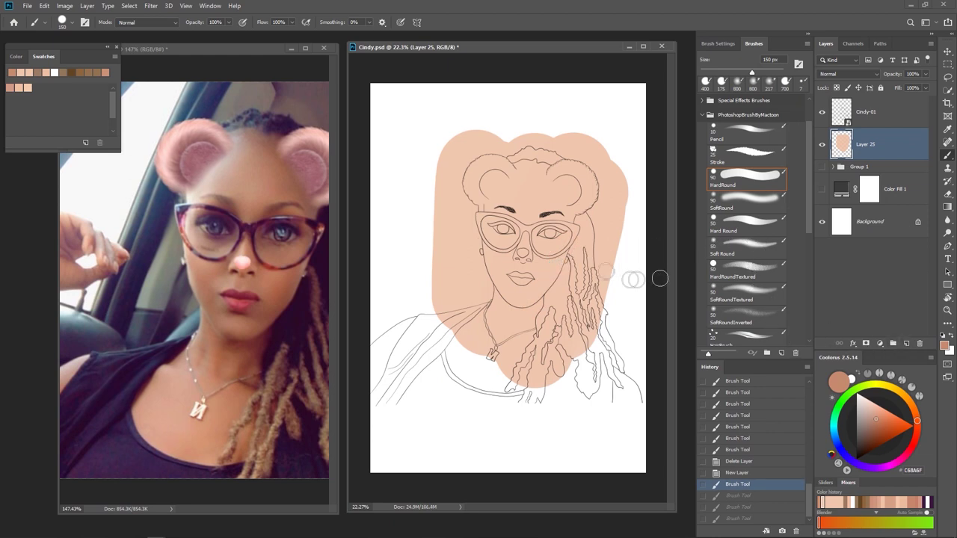
# Paint soft shadows along both cheeks and the jaw with the SoftRound brush at 250 px.
pyautogui.click(748, 199)
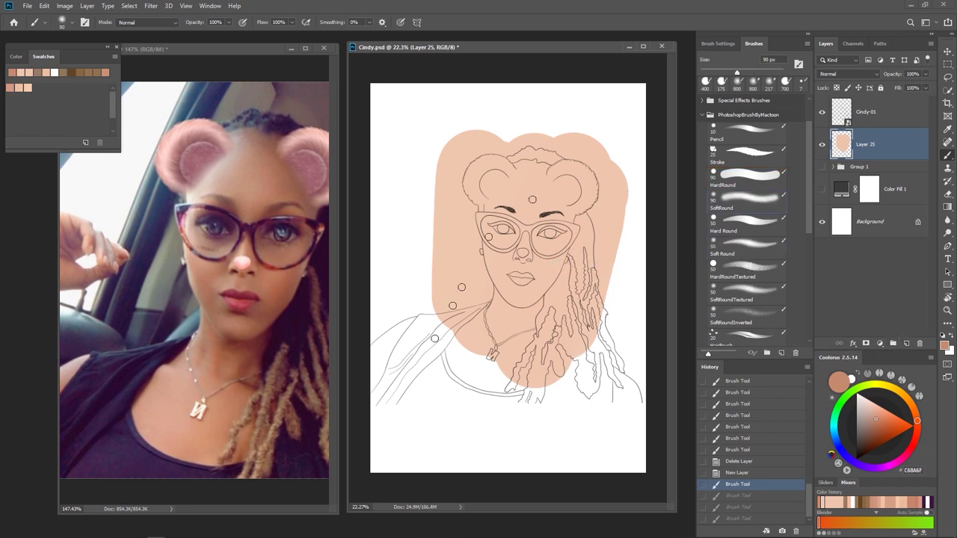
pyautogui.press(']')
pyautogui.press(']')
pyautogui.press(']')
pyautogui.press(']')
pyautogui.press(']')
pyautogui.press(']')
pyautogui.moveTo(535, 299)
pyautogui.mouseDown()
pyautogui.moveTo(527, 305)
pyautogui.moveTo(577, 238)
pyautogui.mouseUp()
pyautogui.moveTo(537, 305)
pyautogui.mouseDown()
pyautogui.moveTo(497, 299)
pyautogui.moveTo(515, 322)
pyautogui.moveTo(505, 307)
pyautogui.moveTo(495, 315)
pyautogui.moveTo(480, 250)
pyautogui.moveTo(503, 314)
pyautogui.mouseUp()
# Paint a soft shadow from the top of the forehead down the hair side with the SoftRound brush at 600 px.
pyautogui.press(']')
pyautogui.press(']')
pyautogui.press(']')
pyautogui.press(']')
pyautogui.moveTo(530, 127)
pyautogui.mouseDown()
pyautogui.moveTo(551, 145)
pyautogui.moveTo(573, 234)
pyautogui.mouseUp()
pyautogui.press('[')
pyautogui.press('[')
pyautogui.press('[')
pyautogui.press('[')
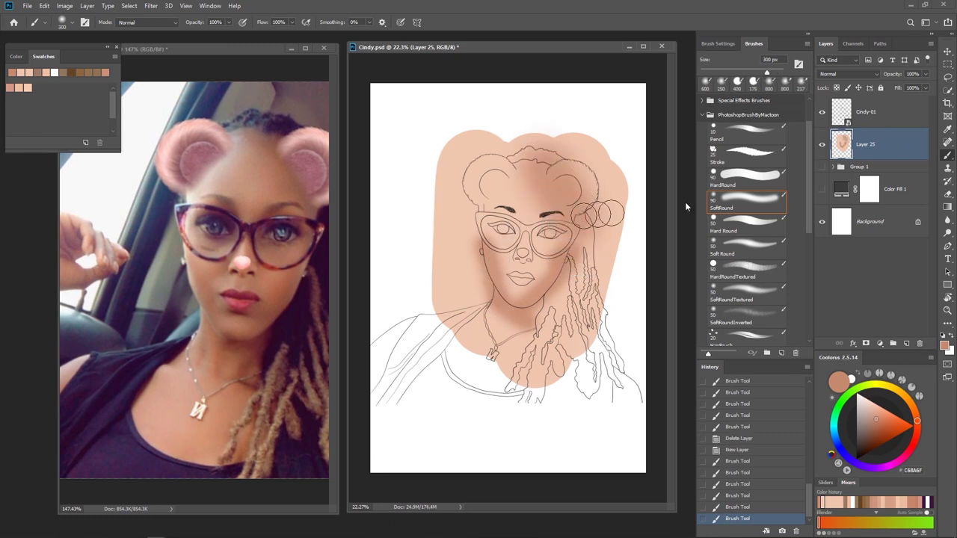
# Sample the skin tone from the forehead and set the foreground colour to its lighter shade FAD9C5.
pyautogui.keyDown('alt'); pyautogui.click(502, 188); pyautogui.keyUp('alt')
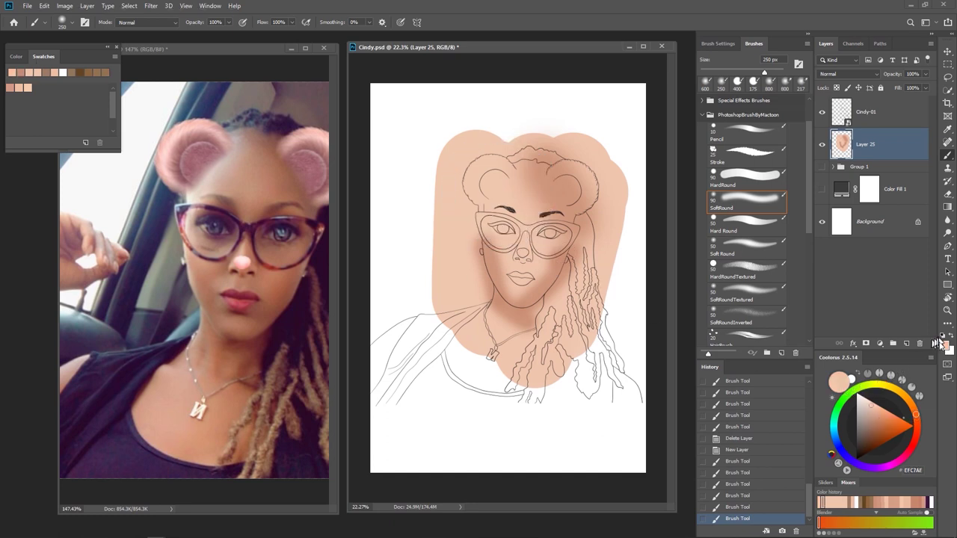
pyautogui.click(944, 346)
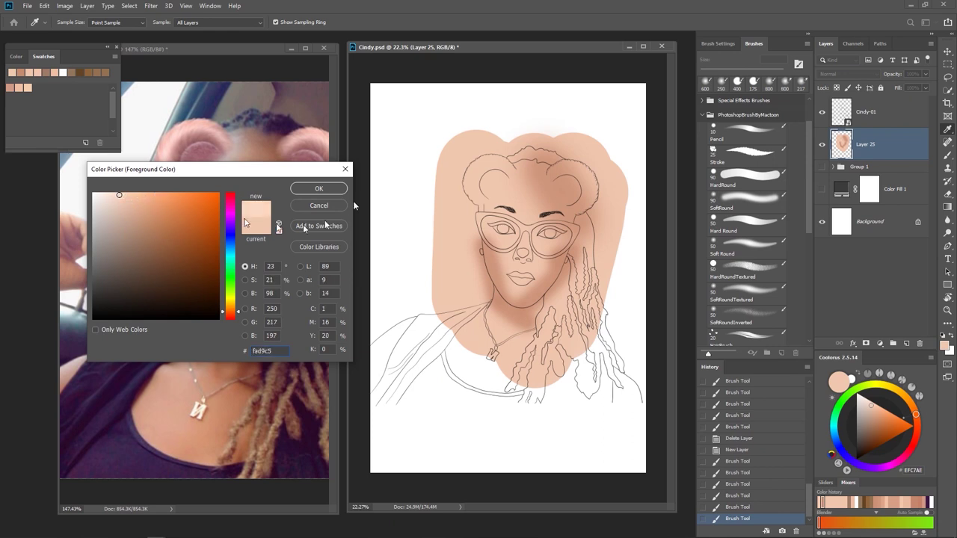
pyautogui.click(321, 189)
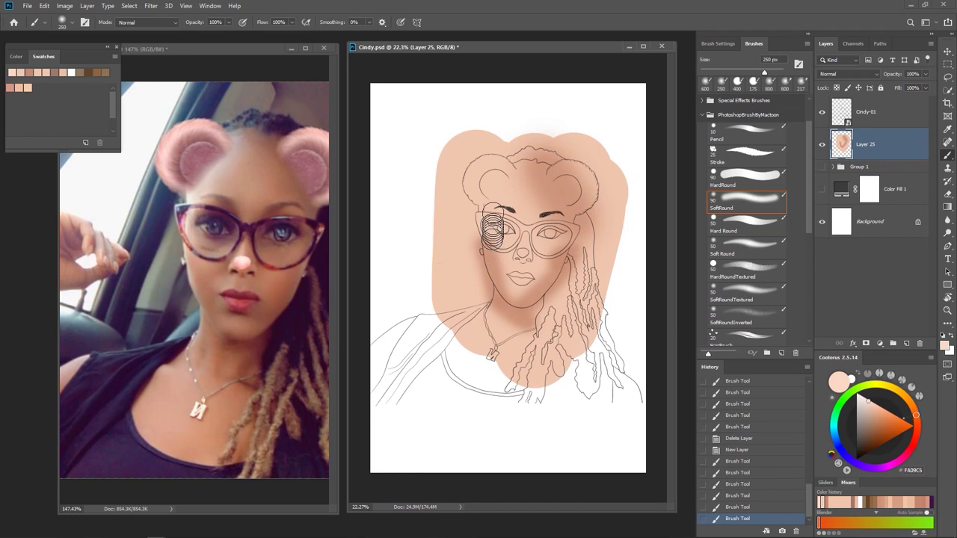
# Paint soft highlights over the forehead and the middle of the face with the SoftRound brush at 250 px.
pyautogui.moveTo(495, 215)
pyautogui.mouseDown()
pyautogui.moveTo(488, 209)
pyautogui.moveTo(513, 156)
pyautogui.mouseUp()
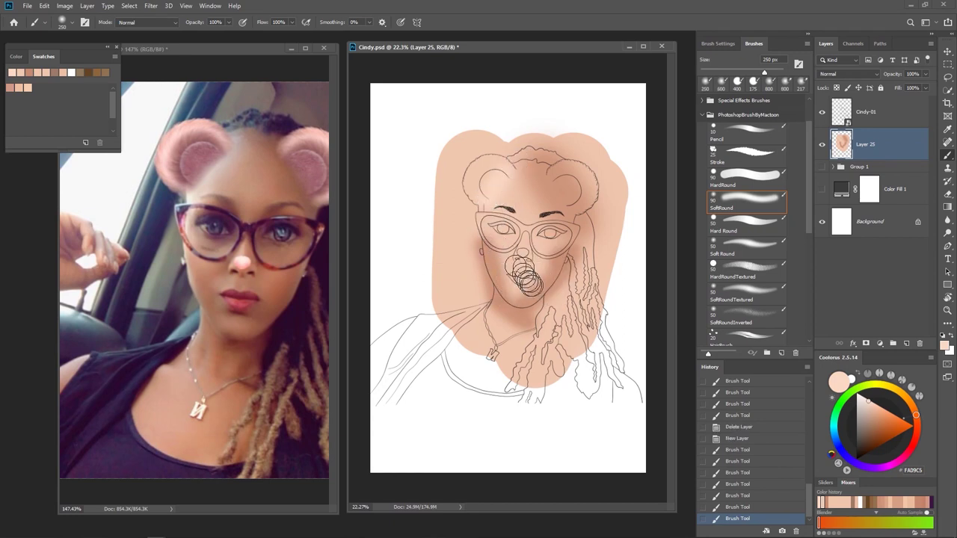
pyautogui.moveTo(530, 215); pyautogui.dragTo(529, 204)
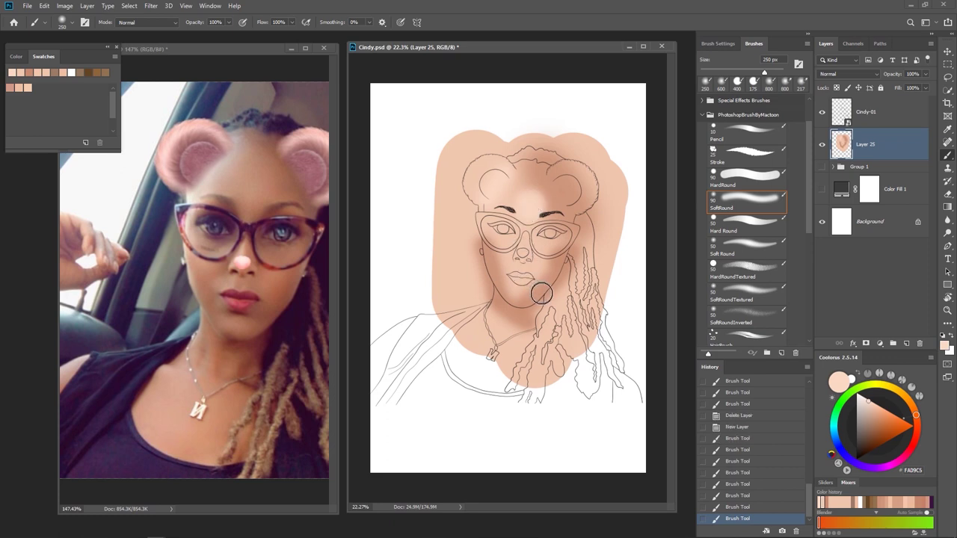
pyautogui.moveTo(542, 258)
pyautogui.mouseDown()
pyautogui.moveTo(524, 310)
pyautogui.moveTo(511, 269)
pyautogui.moveTo(522, 350)
pyautogui.mouseUp()
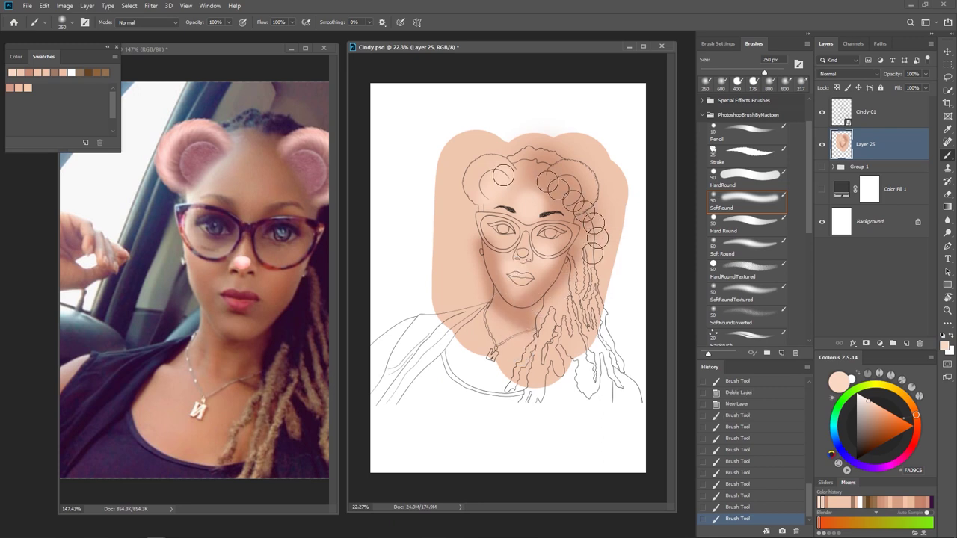
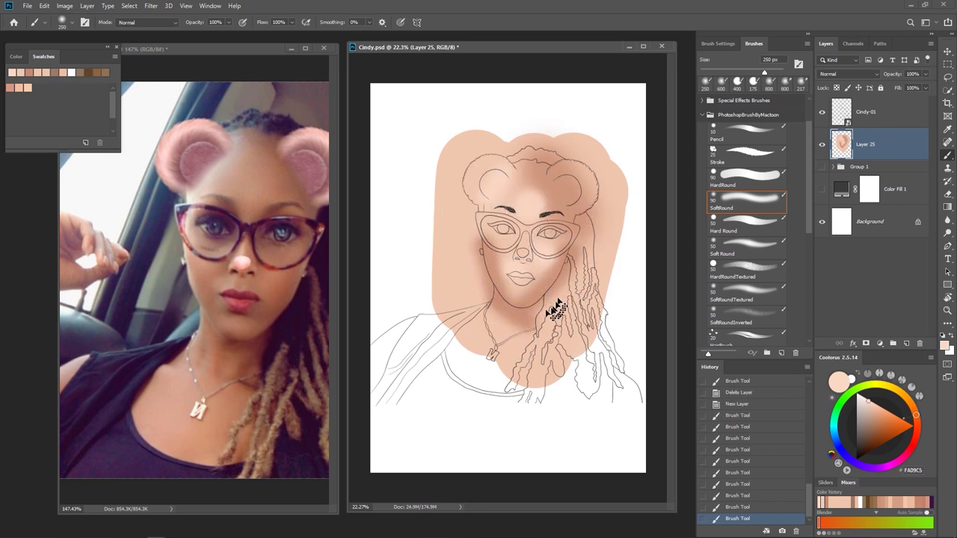
pyautogui.moveTo(511, 302); pyautogui.dragTo(549, 300)
pyautogui.moveTo(579, 225); pyautogui.dragTo(559, 255)
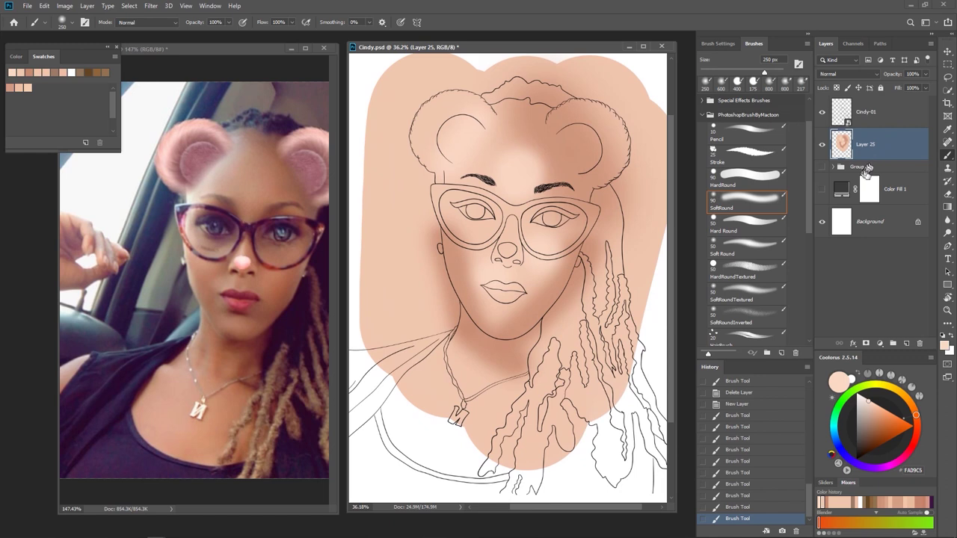
# Undo all the highlights, soft shading and skin-tone base, back to before the practice layer was created.
pyautogui.hotkey('ctrl', 'alt', 'z')
pyautogui.hotkey('ctrl', 'alt', 'z')
pyautogui.hotkey('ctrl', 'alt', 'z')
pyautogui.hotkey('ctrl', 'alt', 'z')
pyautogui.hotkey('ctrl', 'alt', 'z')
pyautogui.hotkey('ctrl', 'alt', 'z')
pyautogui.hotkey('ctrl', 'alt', 'z')
pyautogui.hotkey('ctrl', 'alt', 'z')
pyautogui.hotkey('ctrl', 'alt', 'z')
pyautogui.hotkey('ctrl', 'alt', 'z')
pyautogui.hotkey('ctrl', 'alt', 'z')
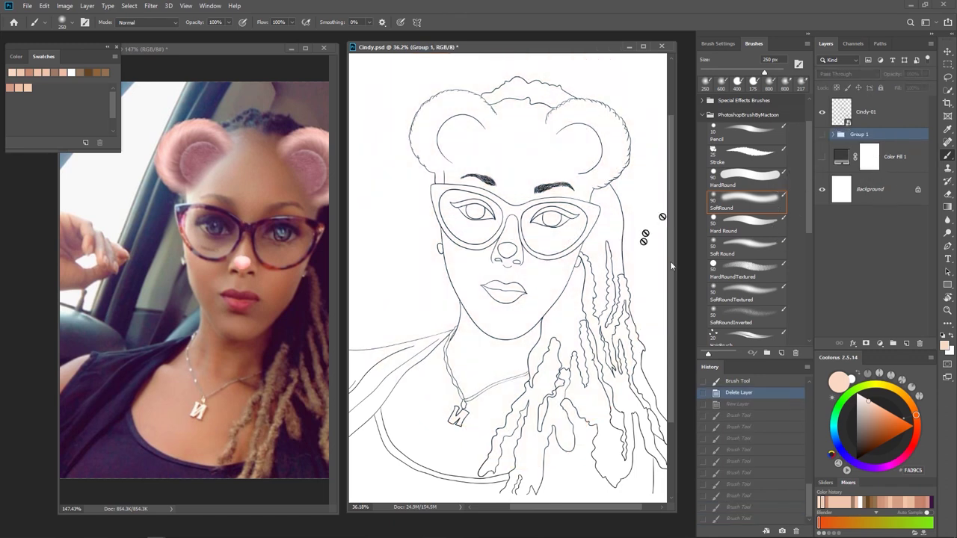
# Show Group 1 and hide everything inside it, from the Eye group down to the Cloth group.
pyautogui.click(832, 134)
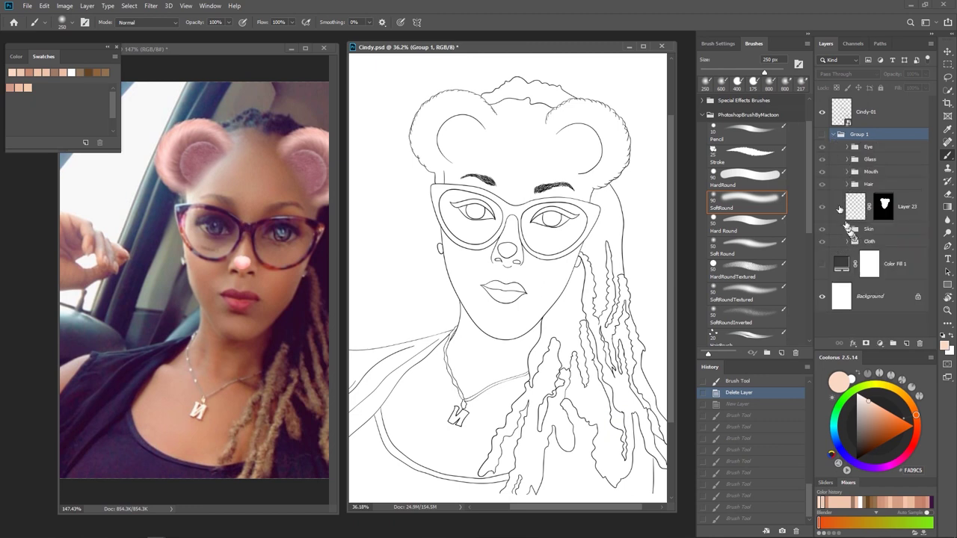
pyautogui.moveTo(838, 207); pyautogui.dragTo(843, 185)
pyautogui.moveTo(848, 186); pyautogui.dragTo(852, 238)
pyautogui.click(847, 242)
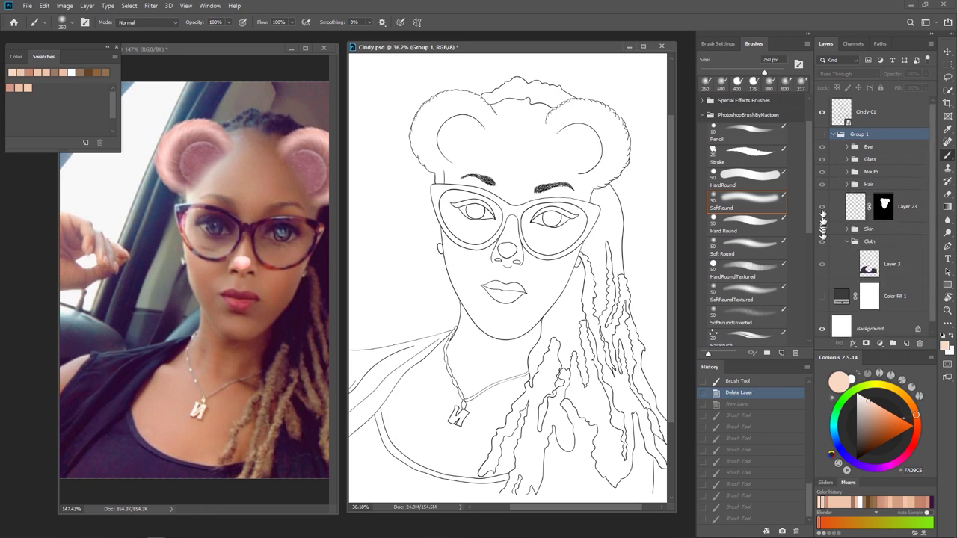
pyautogui.click(822, 133)
pyautogui.moveTo(822, 186); pyautogui.dragTo(822, 264)
pyautogui.click(847, 241)
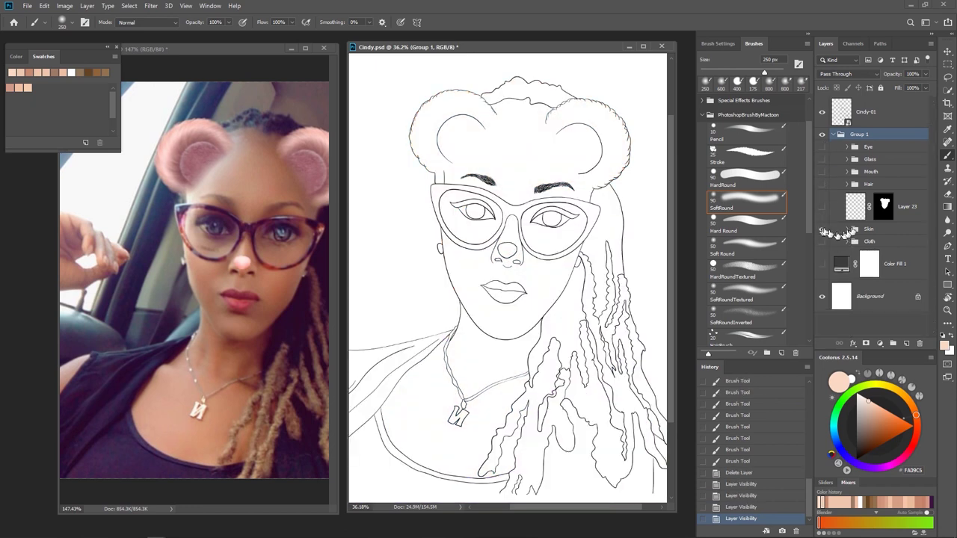
# Show and expand the Skin group, and isolate the visibility of its flat base, Layer 1.
pyautogui.click(822, 229)
pyautogui.click(847, 229)
pyautogui.moveTo(930, 179); pyautogui.dragTo(927, 285)
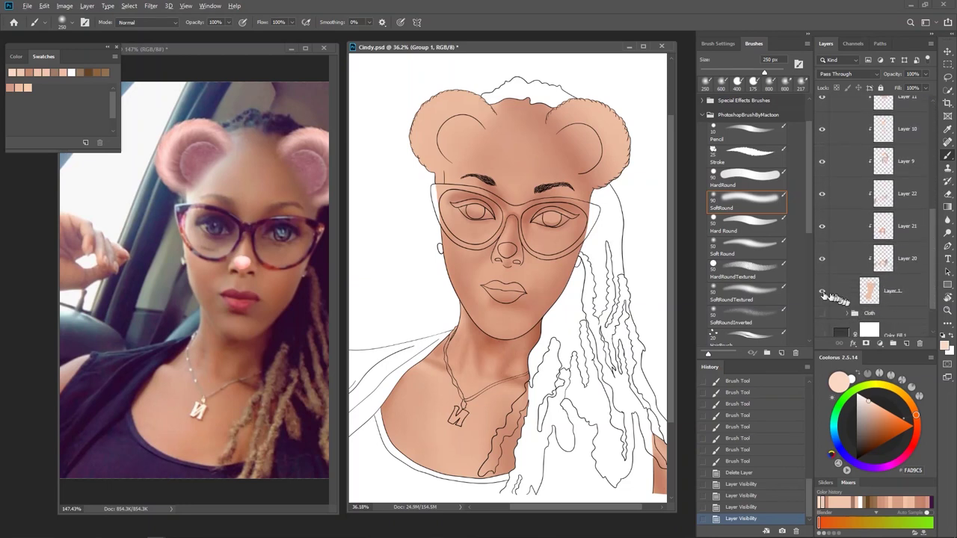
pyautogui.keyDown('alt'); pyautogui.click(822, 293); pyautogui.keyUp('alt')
# Add a new clipped layer directly above Layer 1 and show the Cindy-01 line art again.
pyautogui.click(904, 303)
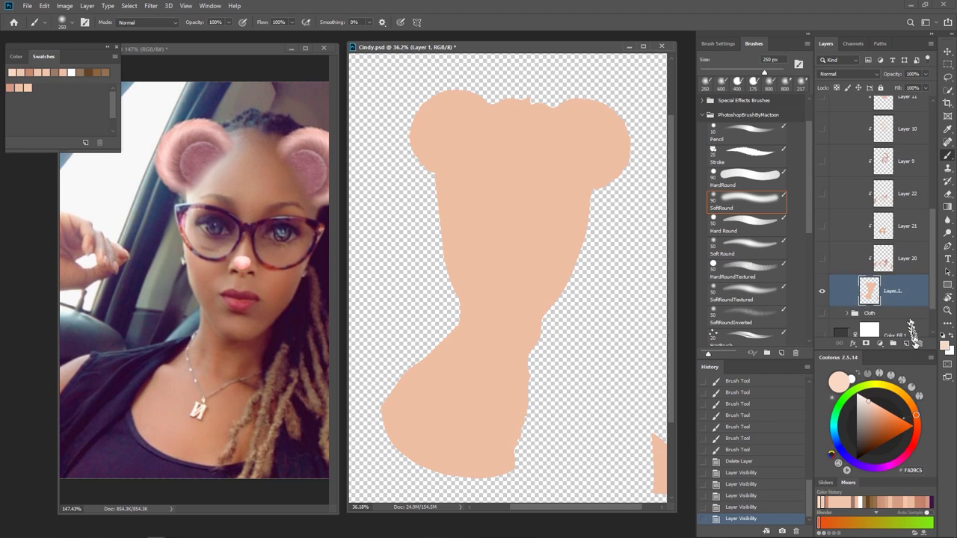
pyautogui.click(906, 345)
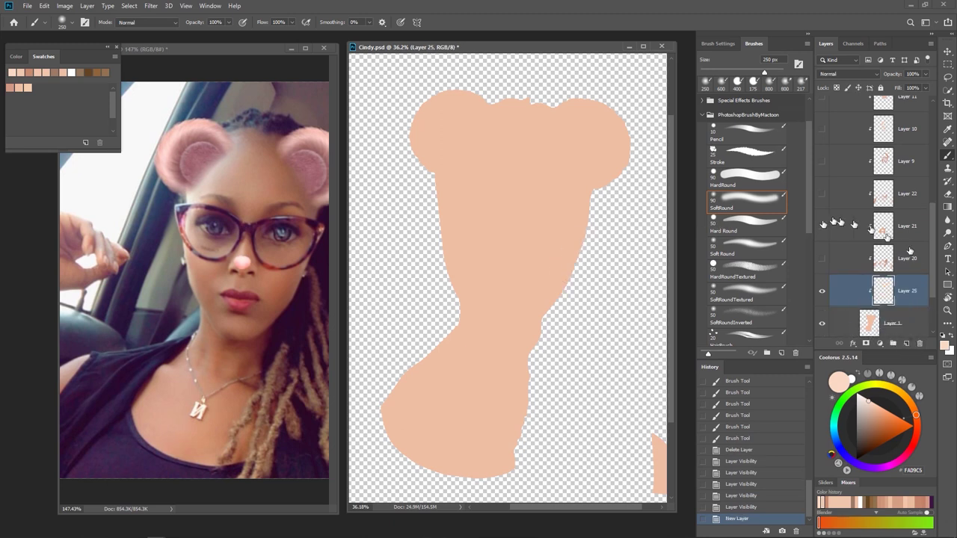
pyautogui.moveTo(934, 258); pyautogui.dragTo(934, 142)
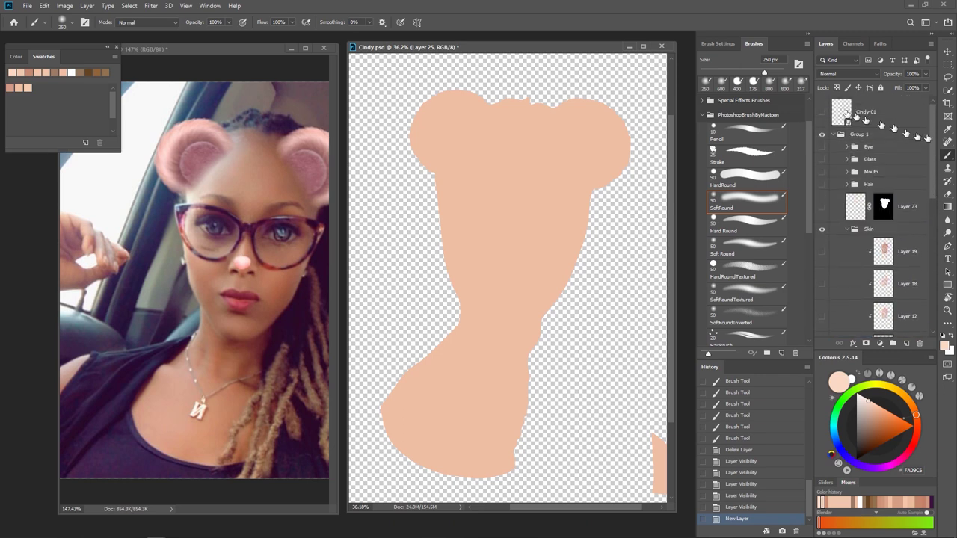
pyautogui.click(822, 112)
pyautogui.scroll(-10, 906, 151)
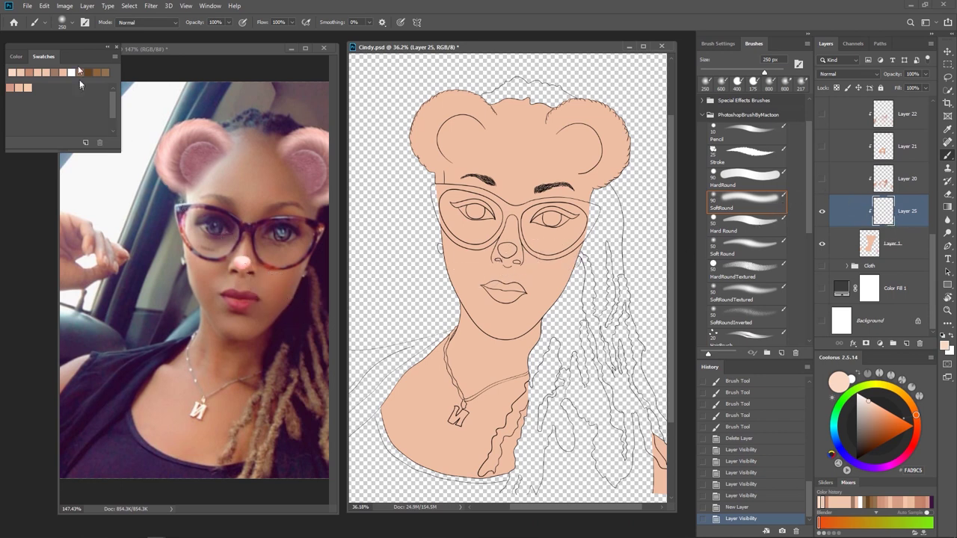
# Move the Swatches panel onto the reference photo and pick swatch 01, the reddish-brown skin shadow tone, as the painting colour.
pyautogui.moveTo(75, 58); pyautogui.dragTo(136, 85)
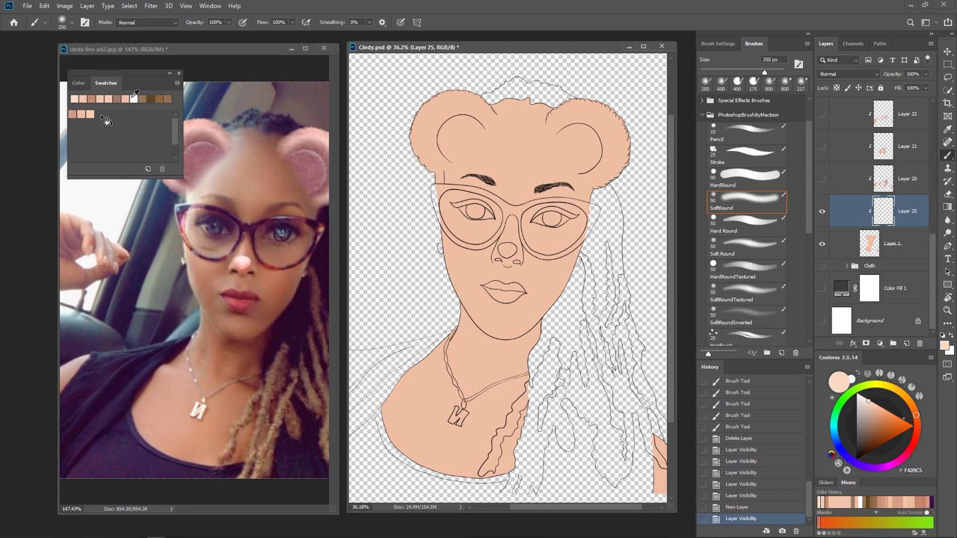
pyautogui.click(75, 111)
pyautogui.click(75, 112)
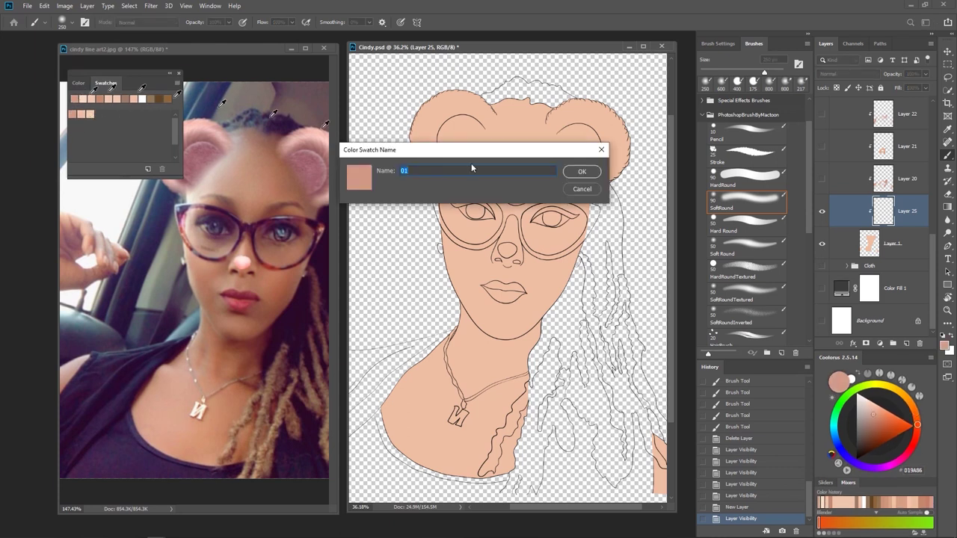
pyautogui.click(577, 194)
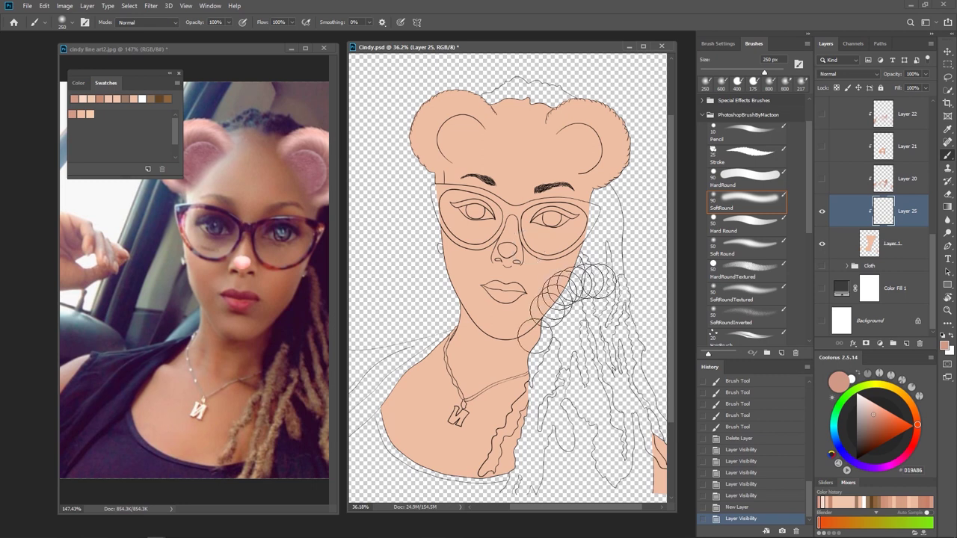
# Choose the HardRound brush and set its size to 125 px for hard shading on the face.
pyautogui.moveTo(572, 371); pyautogui.dragTo(549, 358)
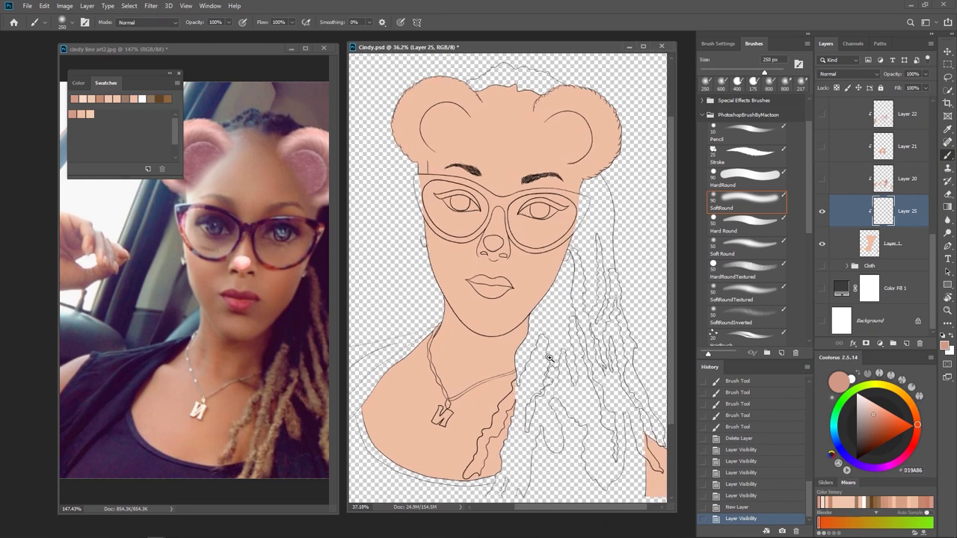
pyautogui.scroll(2, 550, 359)
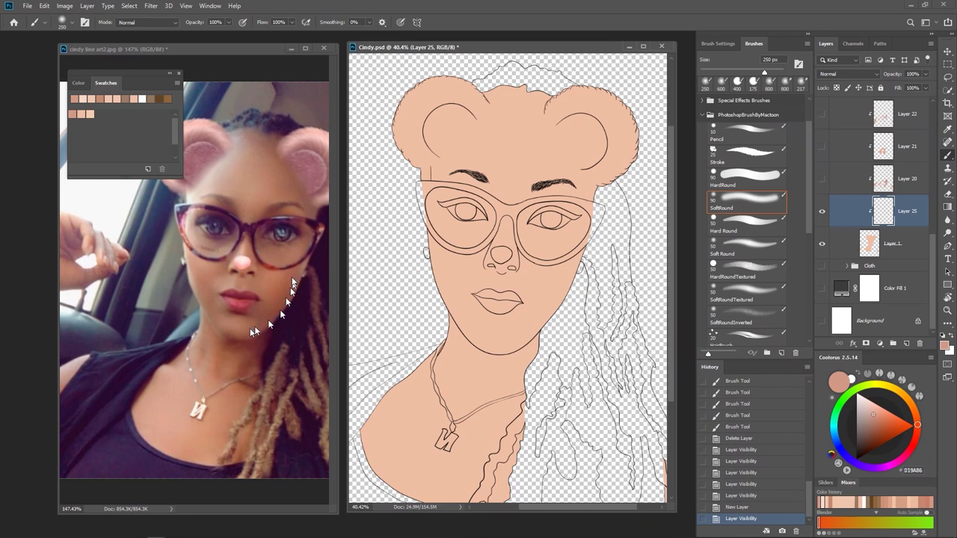
pyautogui.press('[')
pyautogui.press('[')
pyautogui.press('[')
pyautogui.press('[')
pyautogui.press('[')
pyautogui.press(']')
pyautogui.press(']')
pyautogui.press(']')
pyautogui.press('[')
pyautogui.press(']')
pyautogui.click(748, 176)
pyautogui.press(']')
pyautogui.press(']')
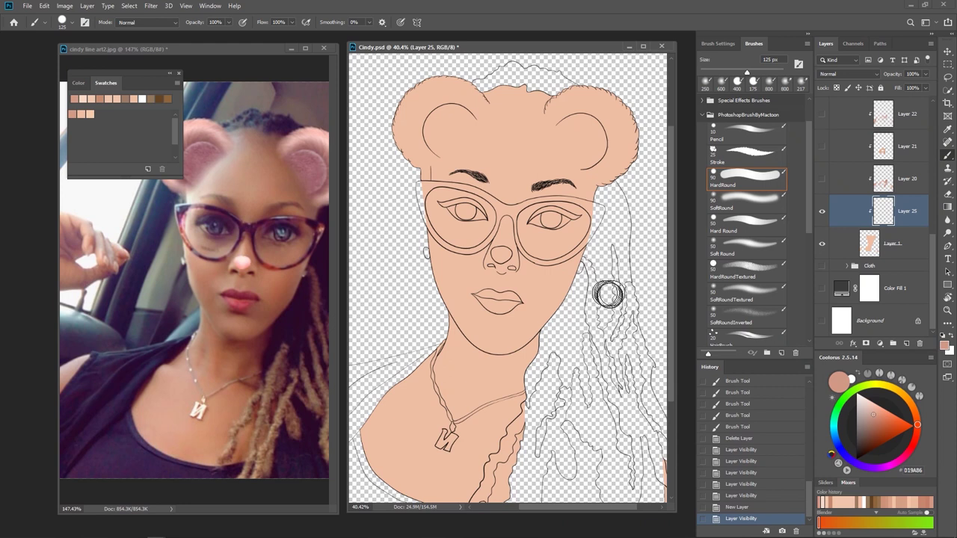
# Look through the General Brushes presets and return to HardRound in the PhotoshopBrushByMactoon set.
pyautogui.click(701, 116)
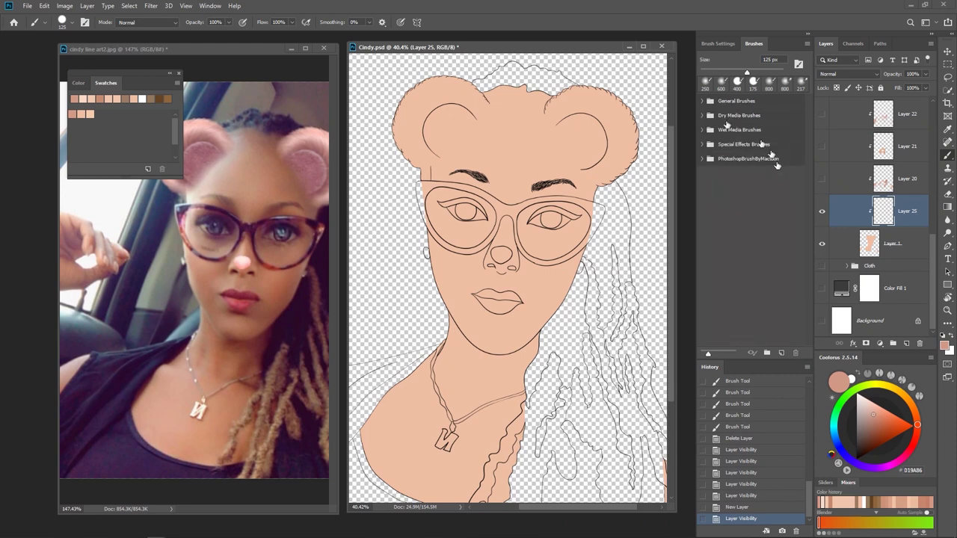
pyautogui.click(702, 100)
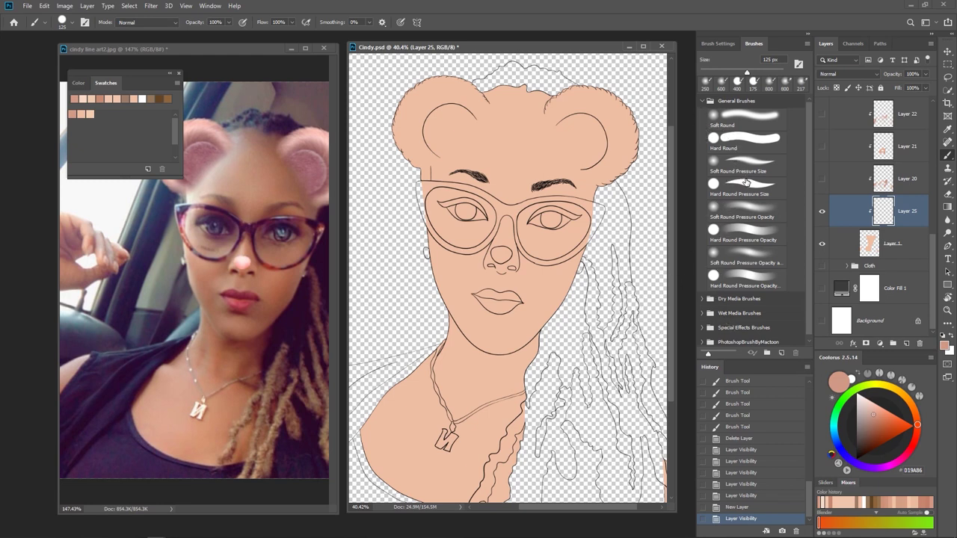
pyautogui.click(701, 101)
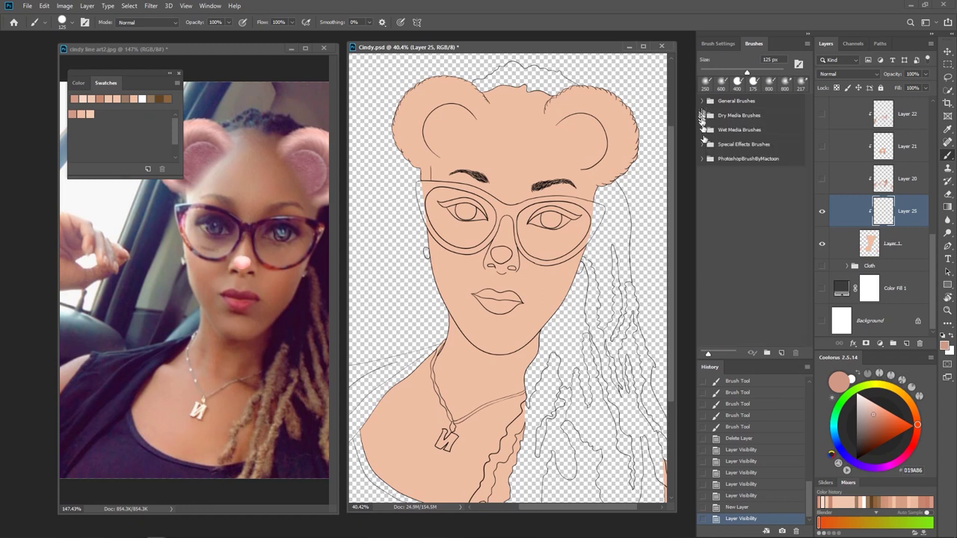
pyautogui.click(702, 159)
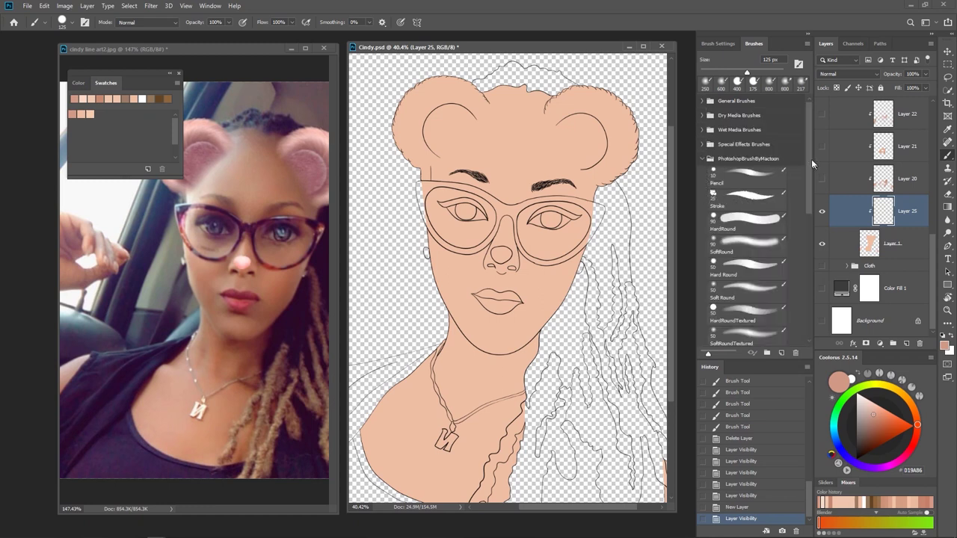
pyautogui.scroll(-2, 763, 191)
pyautogui.click(756, 188)
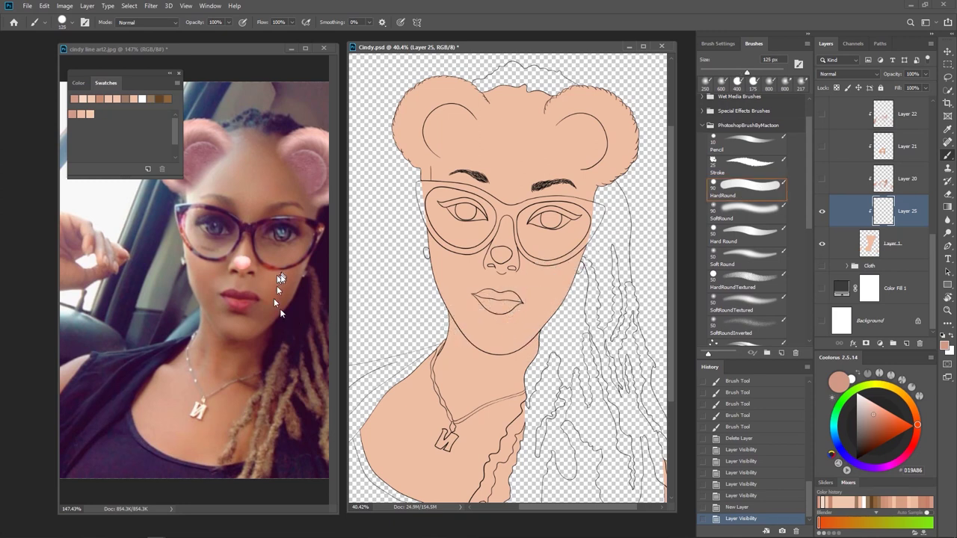
# Paint a hard shadow at 150 px down the right-hand cheek and jaw, and undo the extra strokes reaching the chin.
pyautogui.press(']')
pyautogui.moveTo(562, 263)
pyautogui.mouseDown()
pyautogui.moveTo(516, 361)
pyautogui.moveTo(556, 281)
pyautogui.moveTo(516, 351)
pyautogui.mouseUp()
pyautogui.moveTo(543, 308); pyautogui.dragTo(521, 352)
pyautogui.moveTo(529, 345)
pyautogui.mouseDown()
pyautogui.moveTo(523, 372)
pyautogui.moveTo(513, 337)
pyautogui.moveTo(553, 273)
pyautogui.moveTo(538, 293)
pyautogui.moveTo(541, 325)
pyautogui.mouseUp()
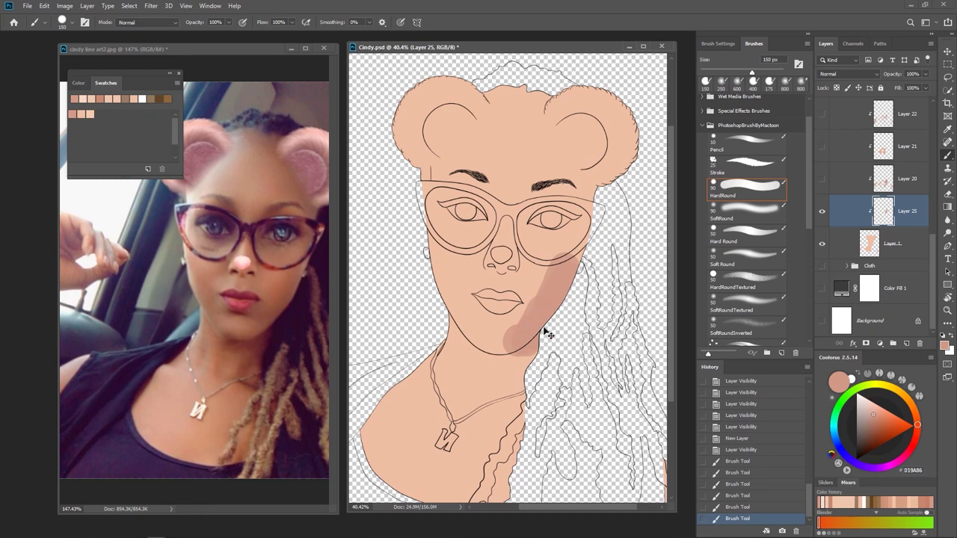
pyautogui.hotkey('ctrl', 'z')
pyautogui.hotkey('ctrl', 'z')
pyautogui.hotkey('ctrl', 'z')
pyautogui.hotkey('ctrl', 'z')
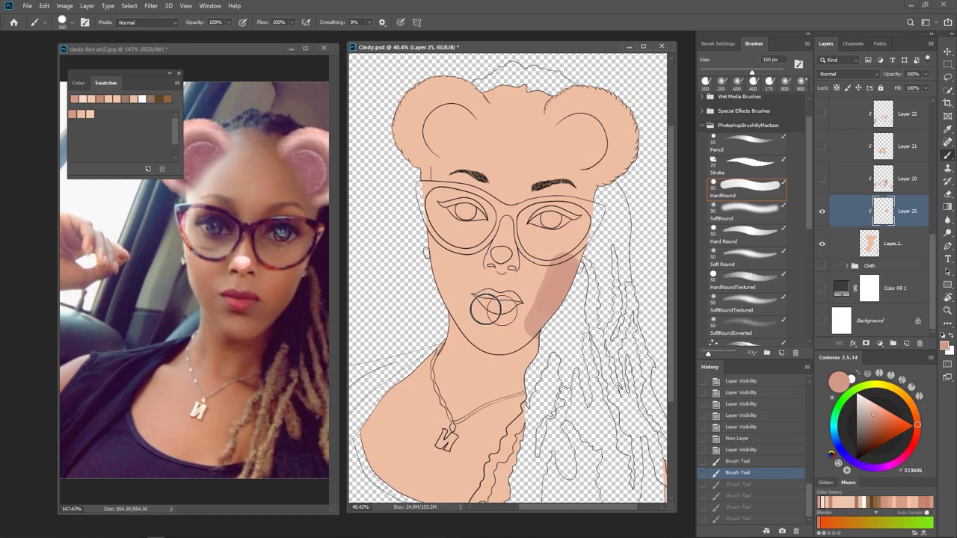
# Paint hard shadows on the lower lip, the side of the chin and the neck under the jaw with an 80 px brush.
pyautogui.moveTo(485, 308); pyautogui.dragTo(497, 311)
pyautogui.hotkey('ctrl', 'z')
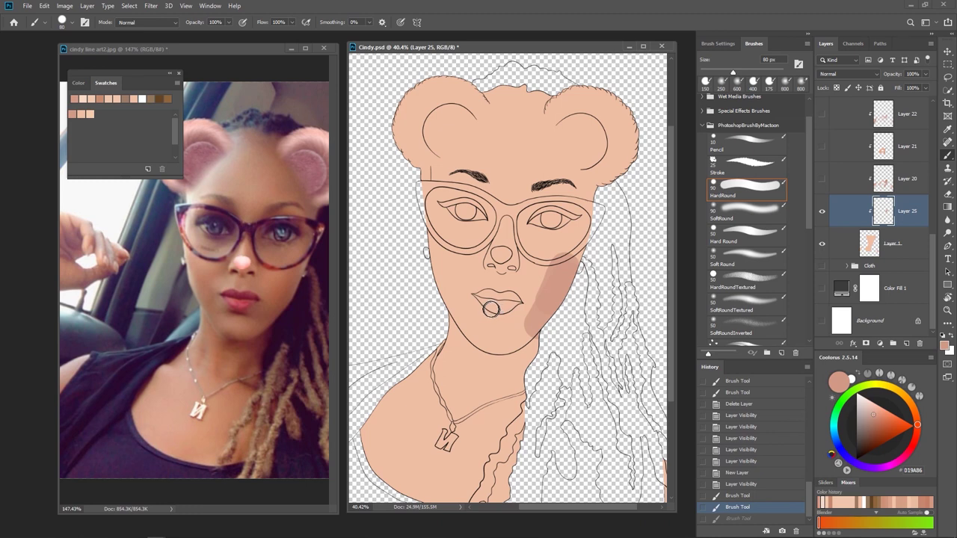
pyautogui.moveTo(491, 309)
pyautogui.mouseDown()
pyautogui.moveTo(514, 294)
pyautogui.moveTo(495, 309)
pyautogui.moveTo(509, 310)
pyautogui.moveTo(515, 293)
pyautogui.moveTo(500, 288)
pyautogui.moveTo(532, 338)
pyautogui.mouseUp()
pyautogui.moveTo(523, 326); pyautogui.dragTo(531, 341)
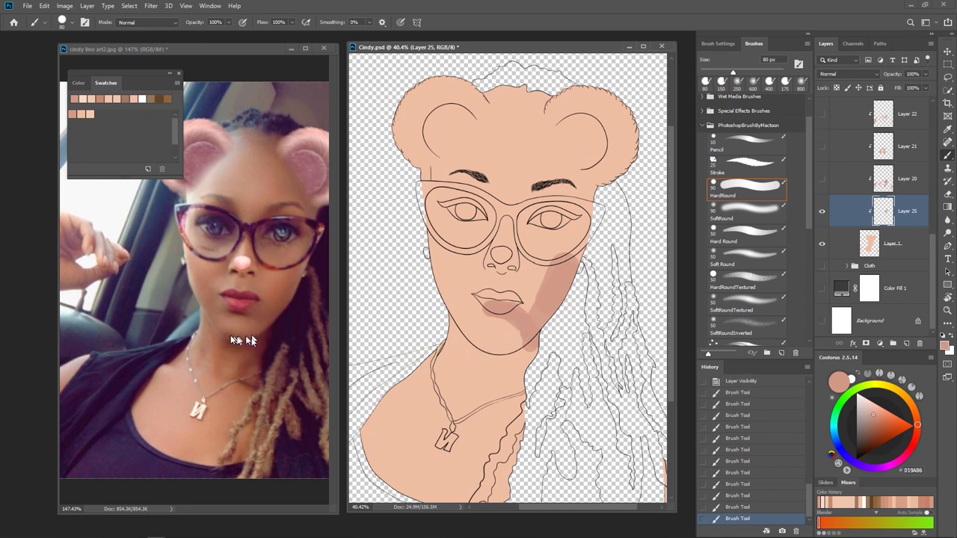
pyautogui.moveTo(457, 333); pyautogui.dragTo(490, 355)
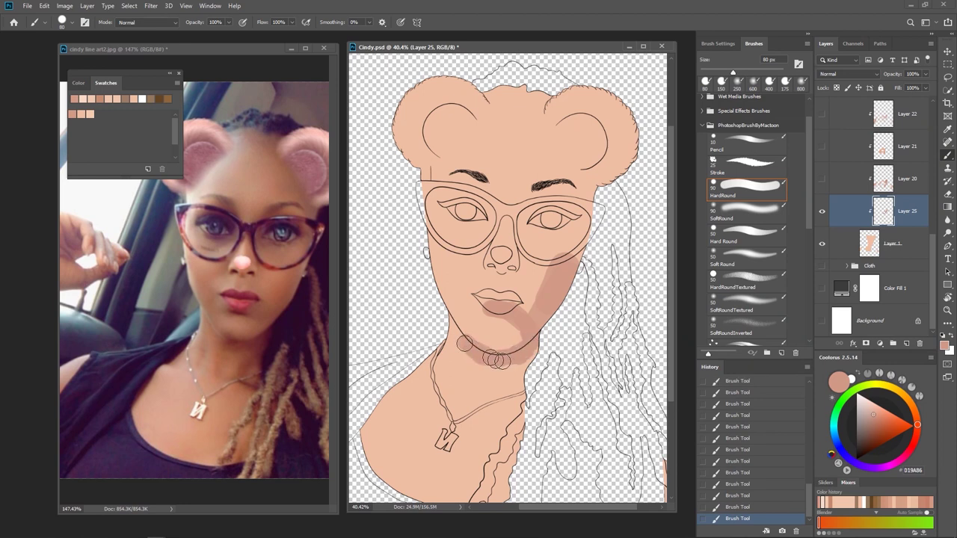
# Shade the left-hand cheek down to the jaw and the area beneath the left-hand eye with the brush at 100 px.
pyautogui.press(']')
pyautogui.press(']')
pyautogui.press(']')
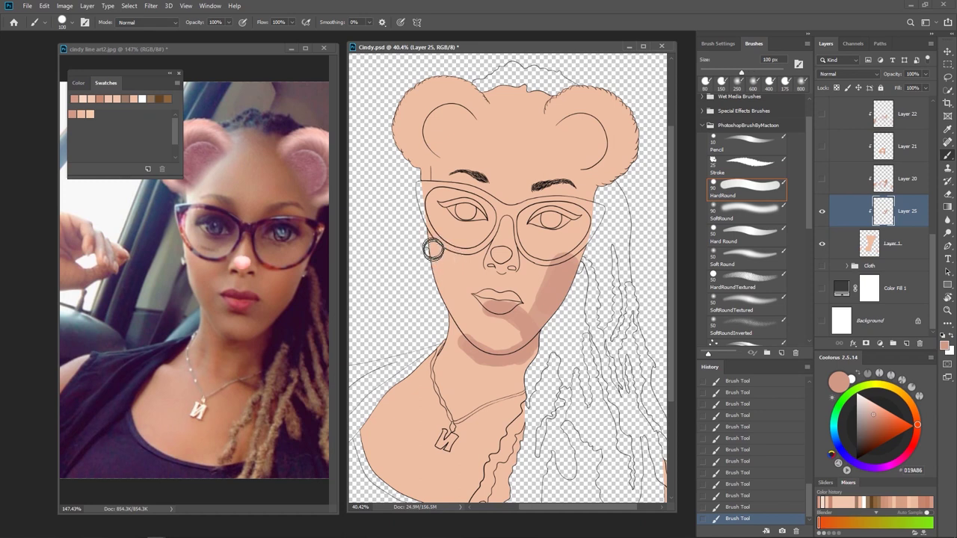
pyautogui.press('[')
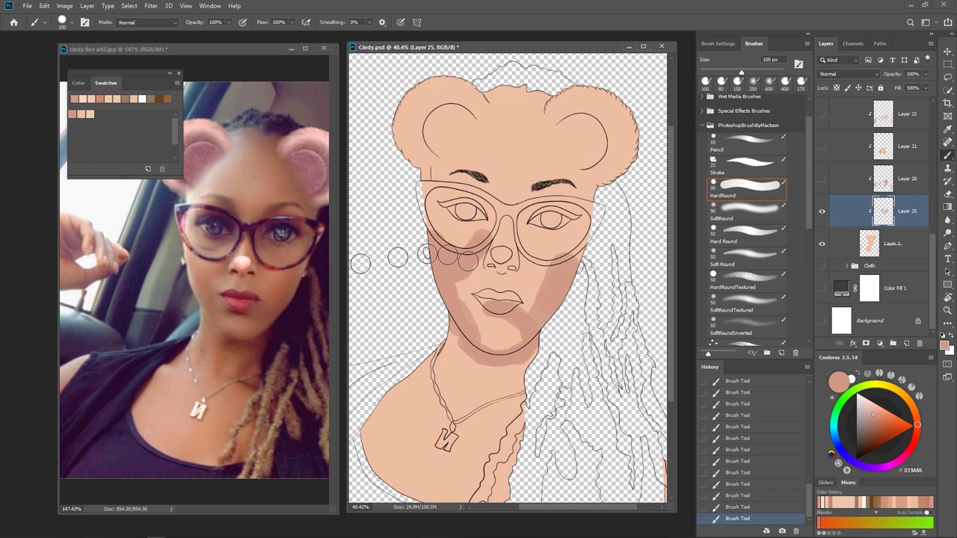
# Shade the bridge and sides of the nose with the brush reduced to 35 px.
pyautogui.moveTo(543, 280); pyautogui.dragTo(531, 286)
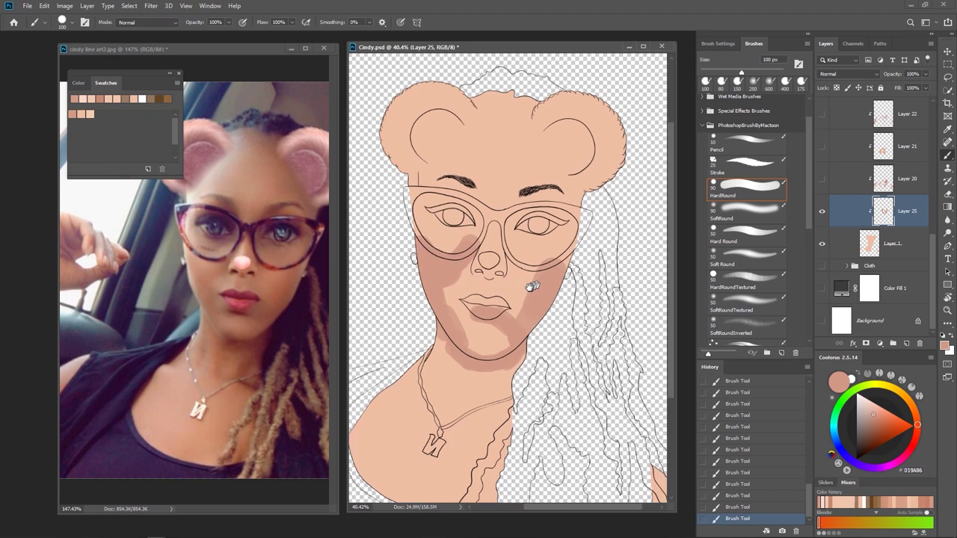
pyautogui.press('[')
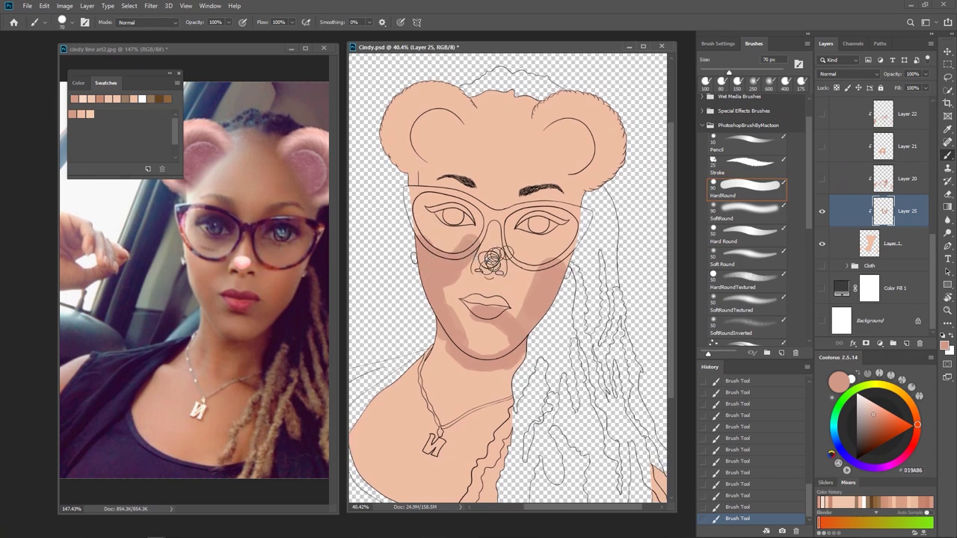
pyautogui.press('[')
pyautogui.press('[')
pyautogui.press('[')
pyautogui.press('[')
pyautogui.moveTo(494, 223); pyautogui.dragTo(494, 237)
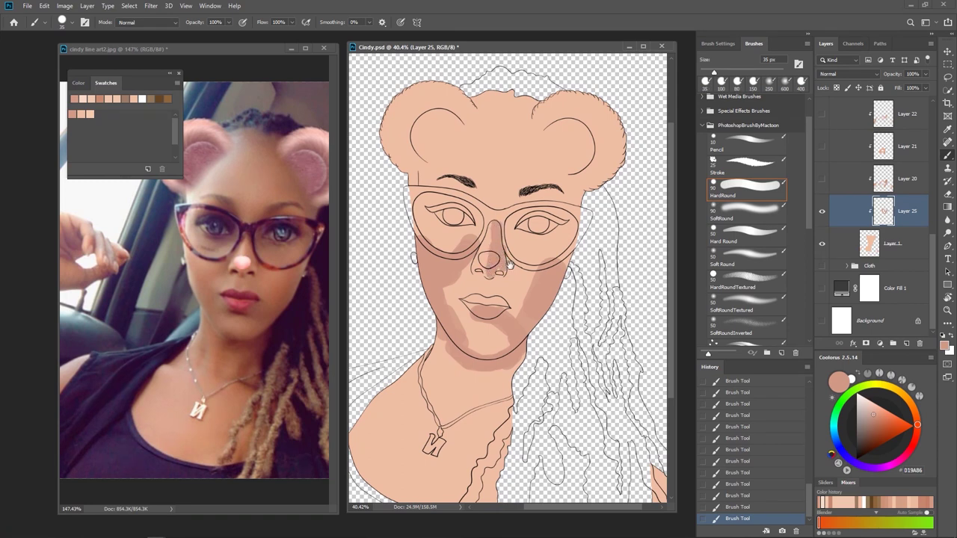
# Shade around both eyes inside the glasses and beside the nose bridge with the brush at 70 px.
pyautogui.moveTo(512, 266); pyautogui.dragTo(504, 271)
pyautogui.press(']')
pyautogui.press(']')
pyautogui.press(']')
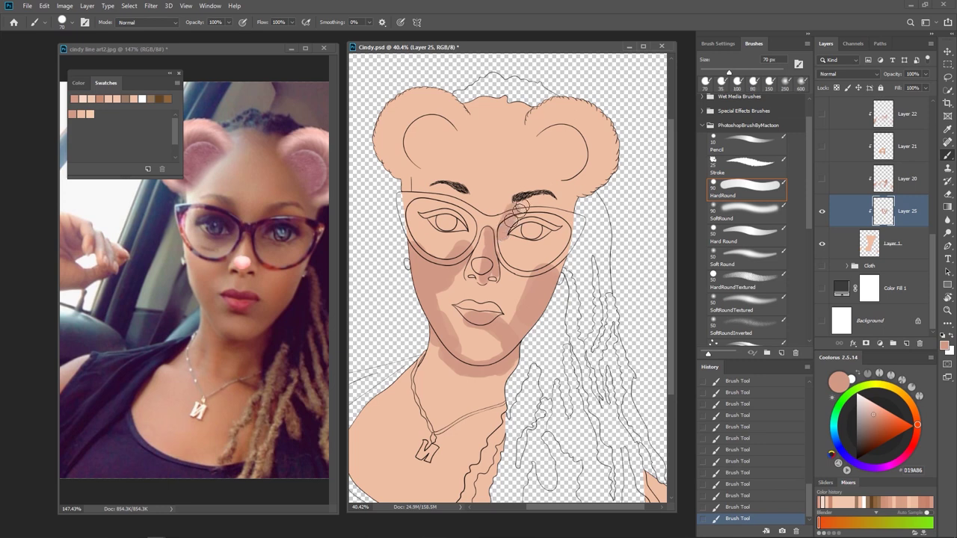
pyautogui.moveTo(521, 212)
pyautogui.mouseDown()
pyautogui.moveTo(534, 207)
pyautogui.moveTo(519, 215)
pyautogui.mouseUp()
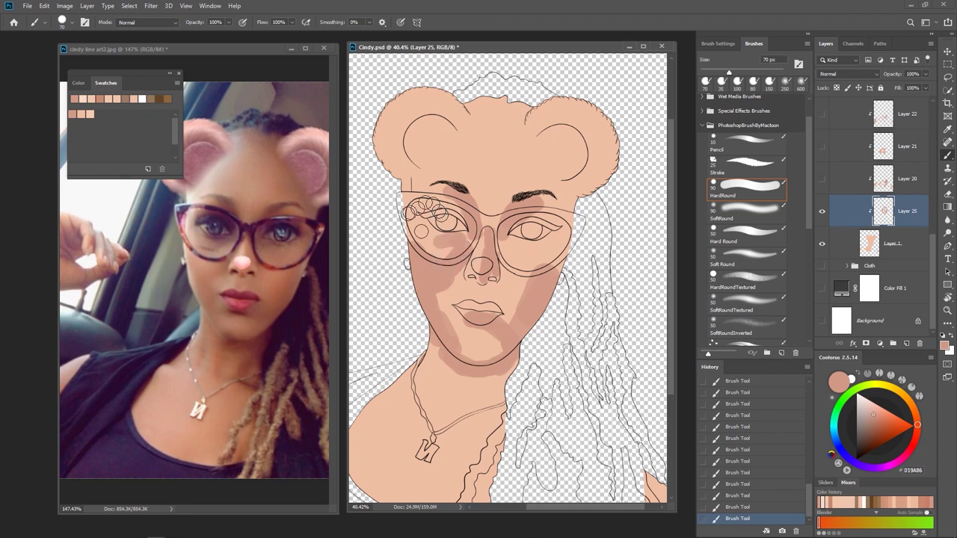
# Enlarge the brush to 200 px and shade the forehead along the hairline and down its right-hand side.
pyautogui.moveTo(457, 253); pyautogui.dragTo(467, 270)
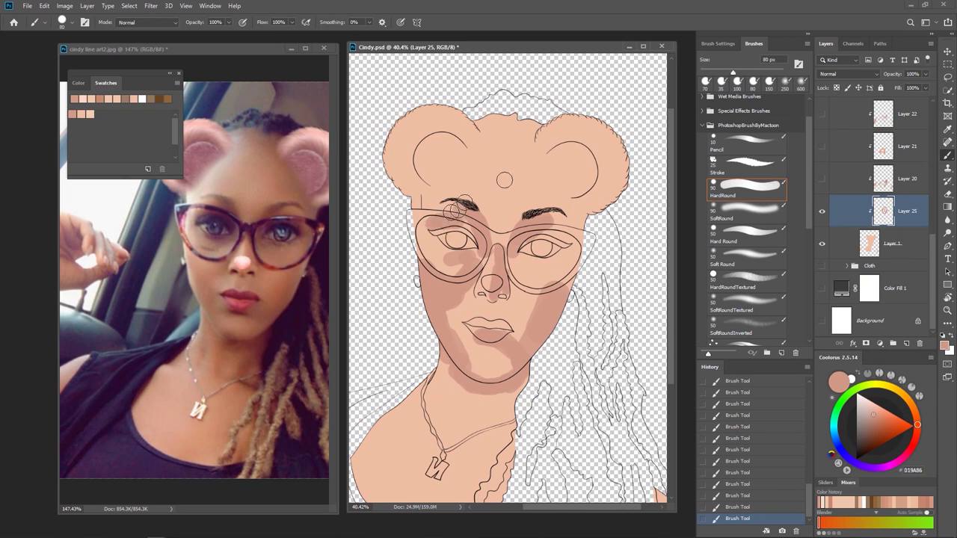
pyautogui.press(']')
pyautogui.press(']')
pyautogui.press(']')
pyautogui.press(']')
pyautogui.press(']')
pyautogui.press(']')
pyautogui.press(']')
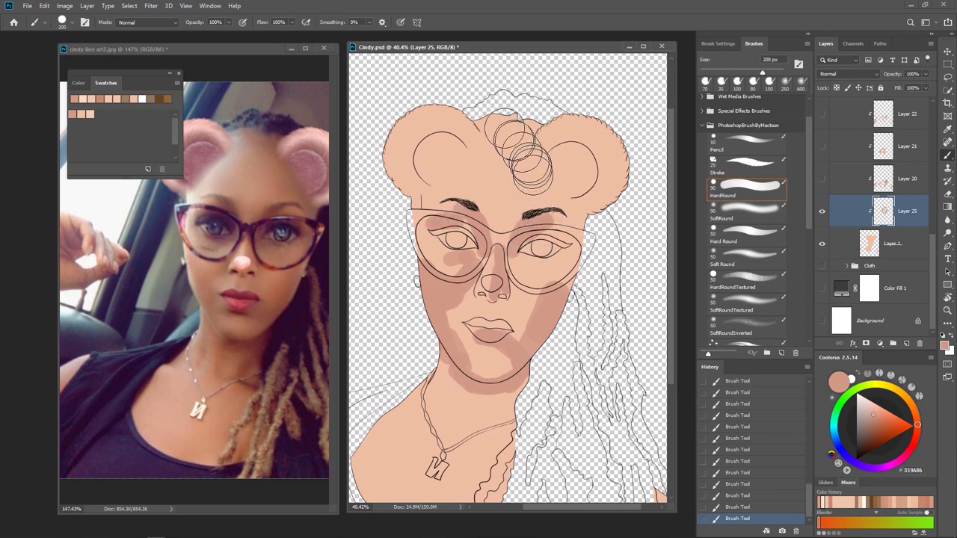
pyautogui.moveTo(496, 124); pyautogui.dragTo(519, 119)
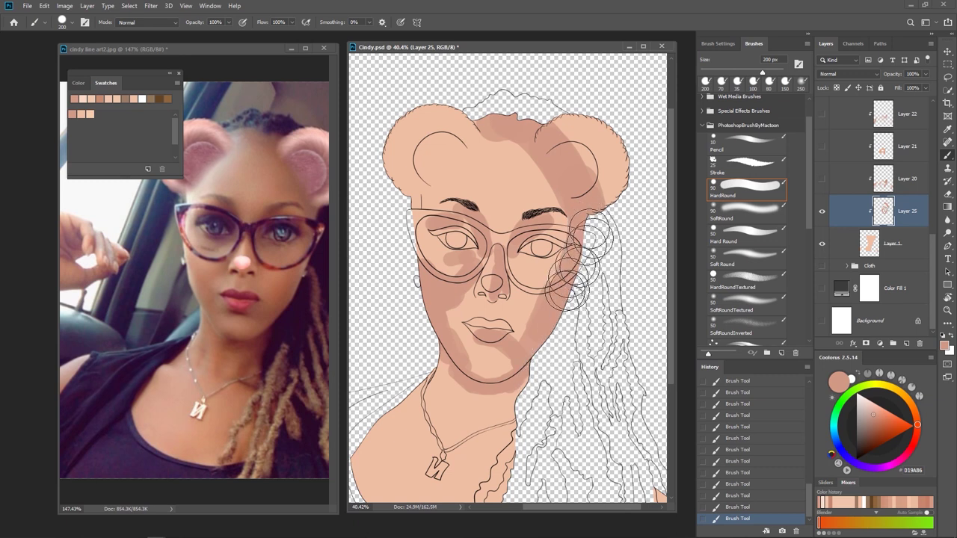
# Pick the light peach swatch F5CCAE, set the brush to 100 px and add a clipped highlight layer above Layer 25.
pyautogui.moveTo(465, 330); pyautogui.dragTo(486, 326)
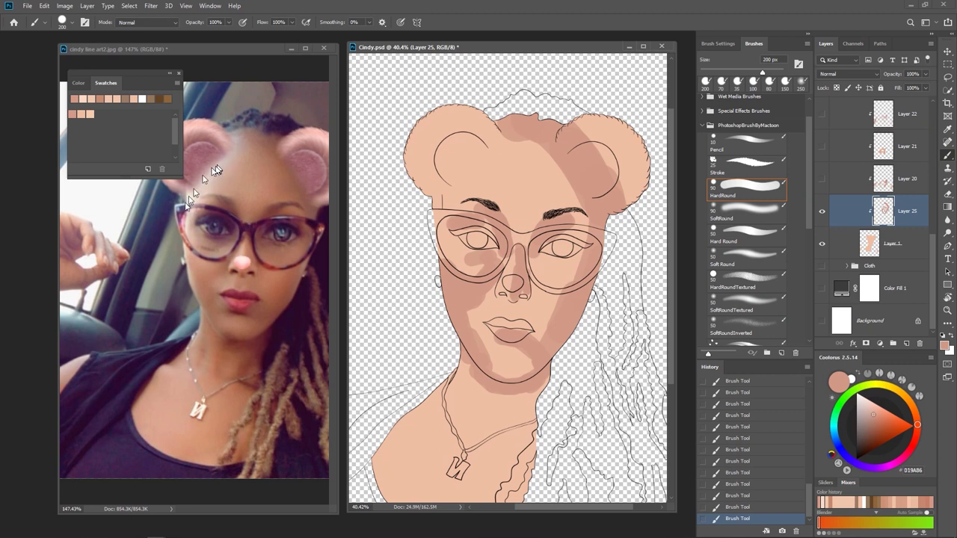
pyautogui.click(90, 113)
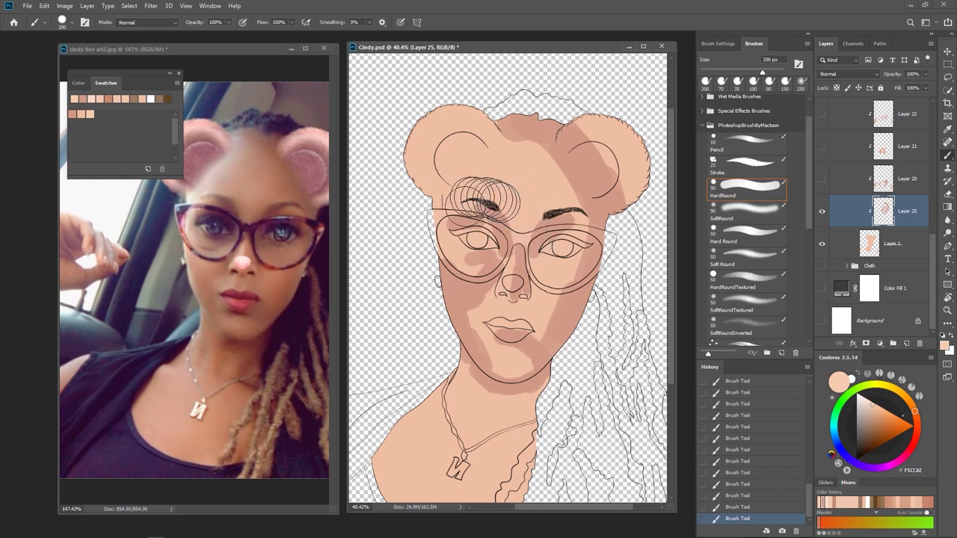
pyautogui.press('[')
pyautogui.press('[')
pyautogui.press('[')
pyautogui.press('[')
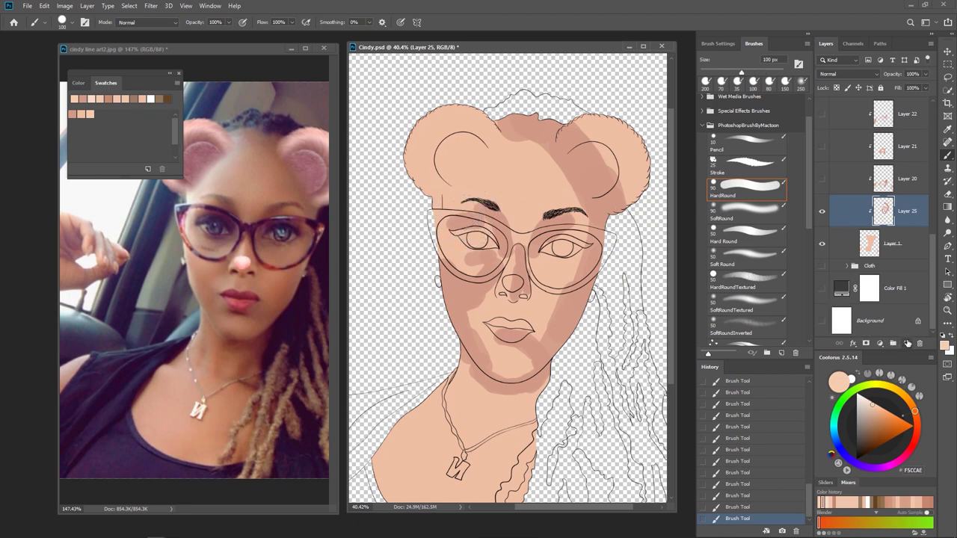
pyautogui.click(906, 344)
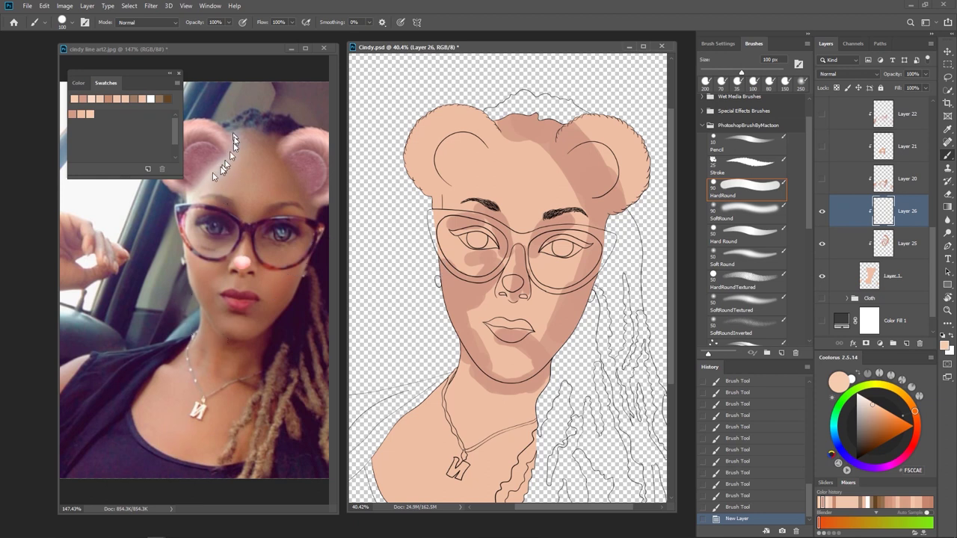
# Paint light peach highlights on the left-hand forehead, down that edge of the face and onto the chin.
pyautogui.moveTo(440, 193); pyautogui.dragTo(476, 149)
pyautogui.moveTo(443, 188); pyautogui.dragTo(468, 162)
pyautogui.moveTo(455, 187)
pyautogui.mouseDown()
pyautogui.moveTo(480, 142)
pyautogui.moveTo(467, 168)
pyautogui.moveTo(492, 143)
pyautogui.moveTo(493, 127)
pyautogui.moveTo(438, 186)
pyautogui.mouseUp()
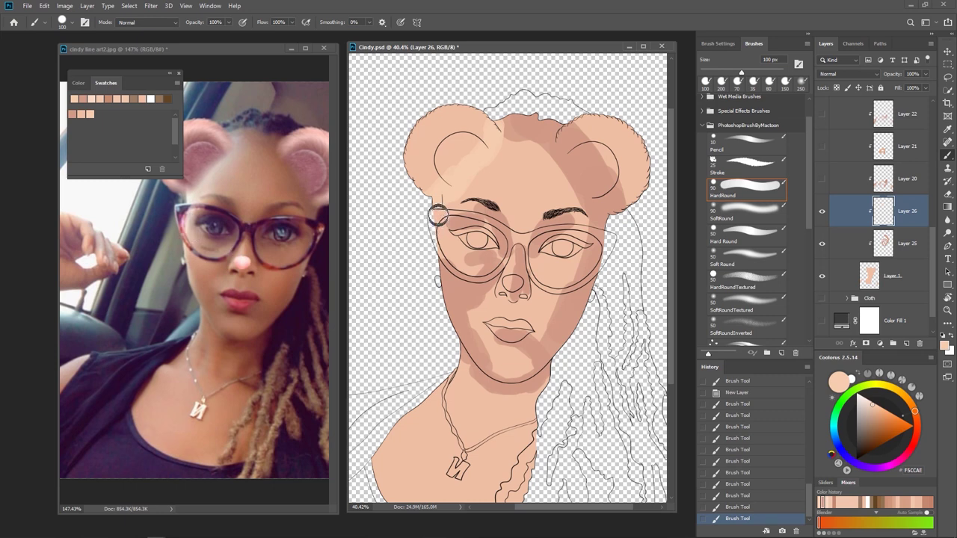
pyautogui.moveTo(438, 215); pyautogui.dragTo(430, 273)
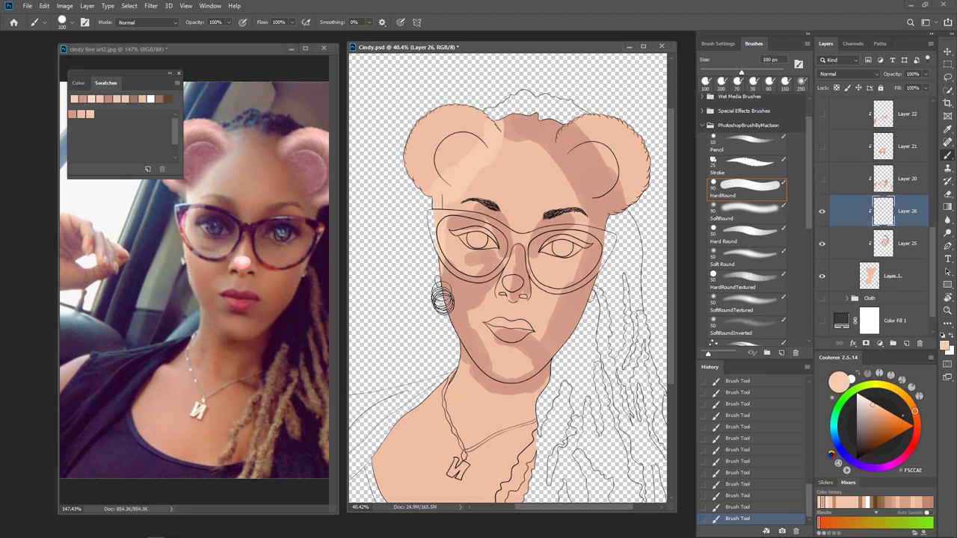
pyautogui.moveTo(442, 300)
pyautogui.mouseDown()
pyautogui.moveTo(453, 352)
pyautogui.moveTo(436, 283)
pyautogui.moveTo(444, 359)
pyautogui.moveTo(468, 367)
pyautogui.moveTo(455, 336)
pyautogui.moveTo(469, 384)
pyautogui.moveTo(501, 363)
pyautogui.moveTo(507, 381)
pyautogui.moveTo(518, 361)
pyautogui.moveTo(506, 384)
pyautogui.moveTo(506, 358)
pyautogui.mouseUp()
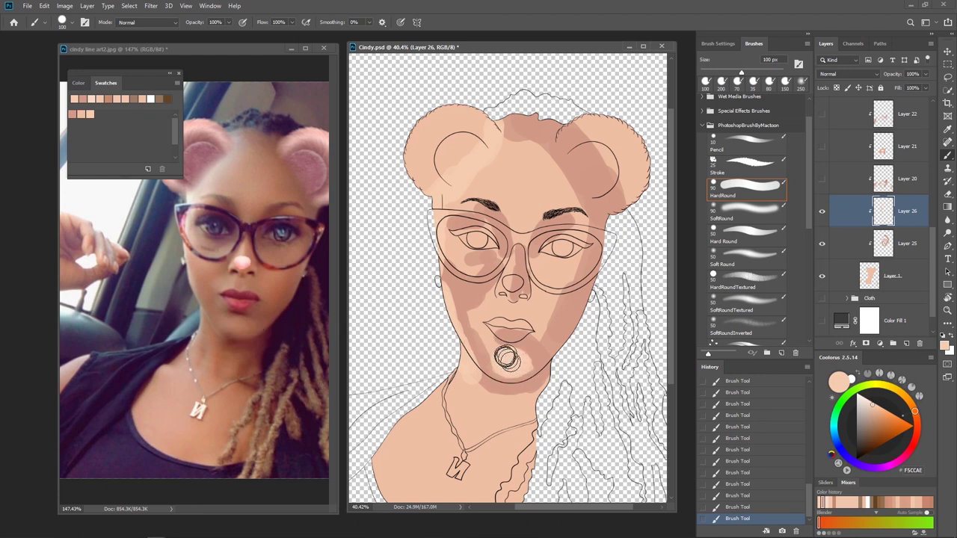
# Highlight the chin and the right-hand cheek beneath the glasses in light peach, with the brush at 150 px, then 100 px.
pyautogui.press(']')
pyautogui.press(']')
pyautogui.press(']')
pyautogui.press(']')
pyautogui.press(']')
pyautogui.press(']')
pyautogui.press('[')
pyautogui.press('[')
pyautogui.press('[')
pyautogui.press('[')
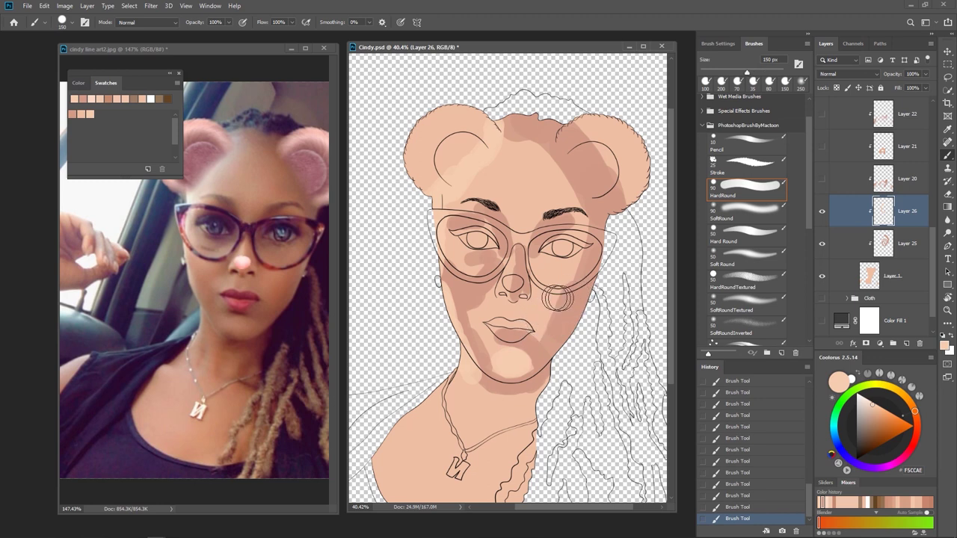
pyautogui.press('[')
pyautogui.press('[')
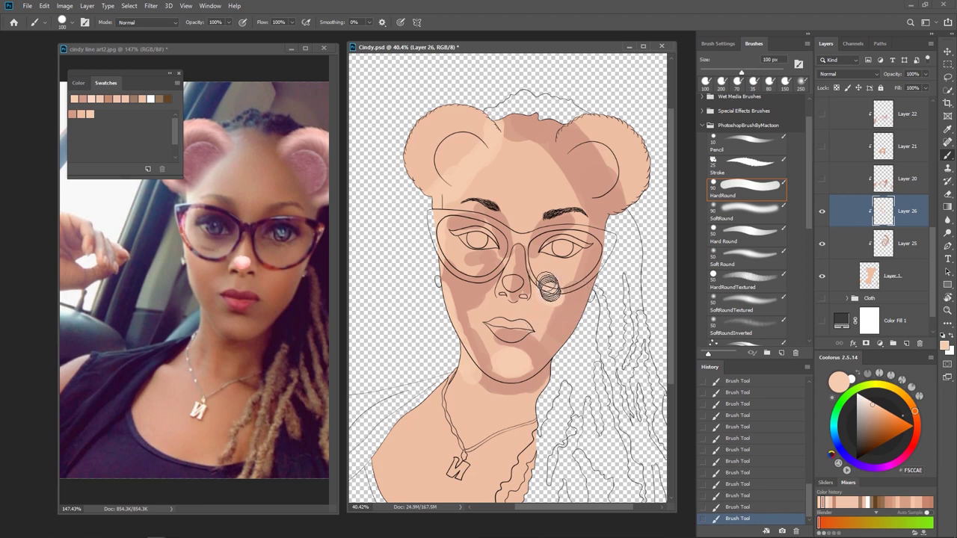
# Reduce the brush to 40 px and paint small light peach highlights around the nose.
pyautogui.press('[')
pyautogui.press('[')
pyautogui.press('[')
pyautogui.press('[')
pyautogui.press('[')
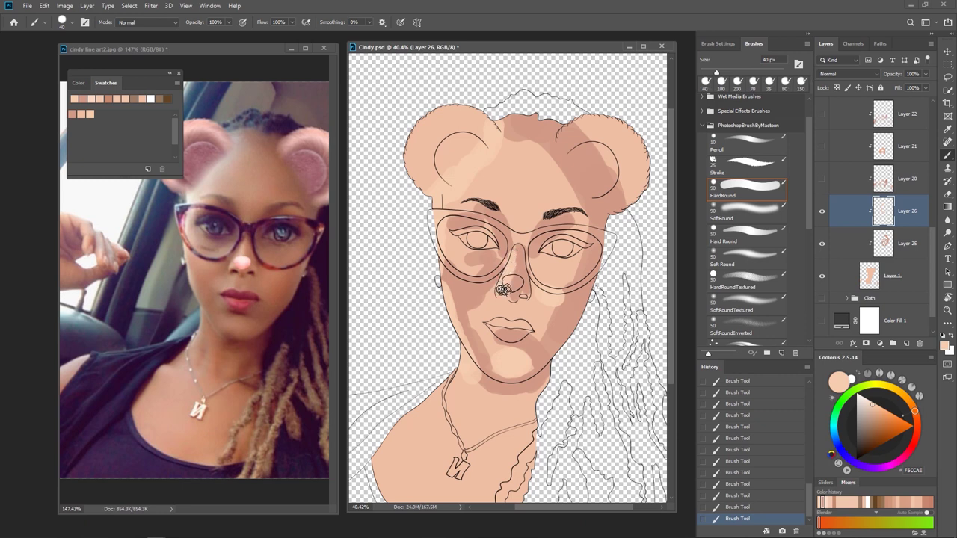
# Enlarge the brush to 150 px and highlight the skin under the right-hand eye inside the glasses.
pyautogui.press(']')
pyautogui.press(']')
pyautogui.press(']')
pyautogui.press(']')
pyautogui.press(']')
pyautogui.press(']')
pyautogui.press(']')
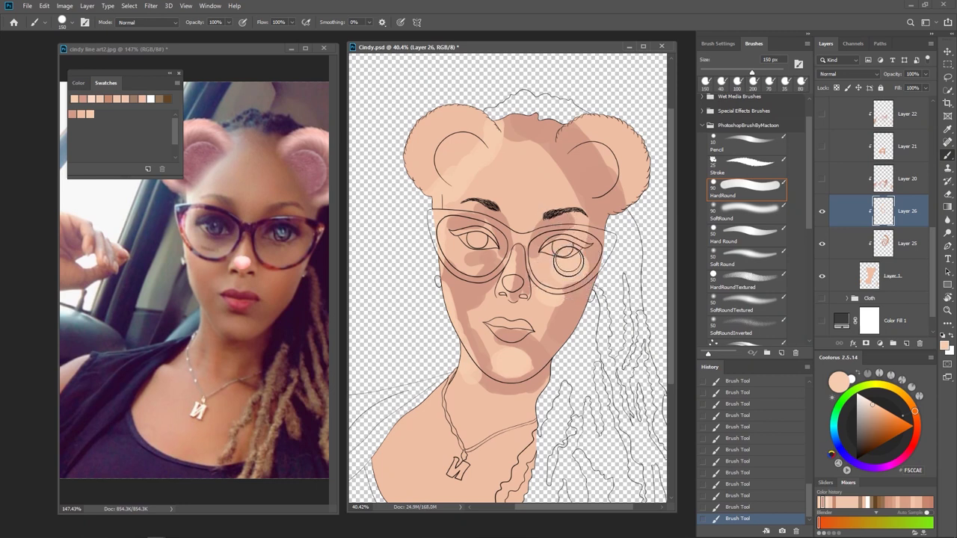
# Reduce the brush to 60 px and highlight the skin around the left-hand eye and temple.
pyautogui.press('[')
pyautogui.press('[')
pyautogui.press('[')
pyautogui.press('[')
pyautogui.press('[')
pyautogui.press('[')
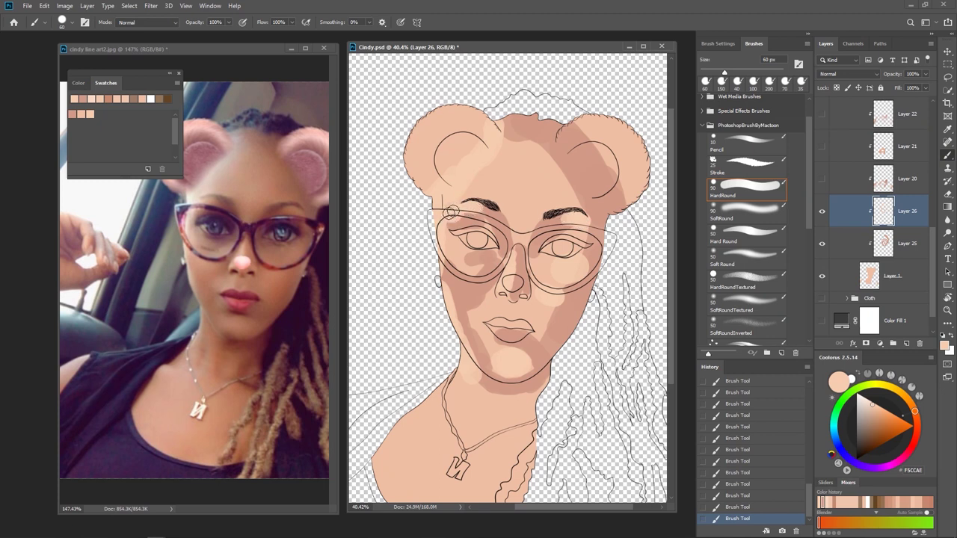
# Touch up the highlights on the left-hand cheek and around the mouth with the brush at 125 px, then 80 px.
pyautogui.press(']')
pyautogui.press(']')
pyautogui.press(']')
pyautogui.press(']')
pyautogui.press(']')
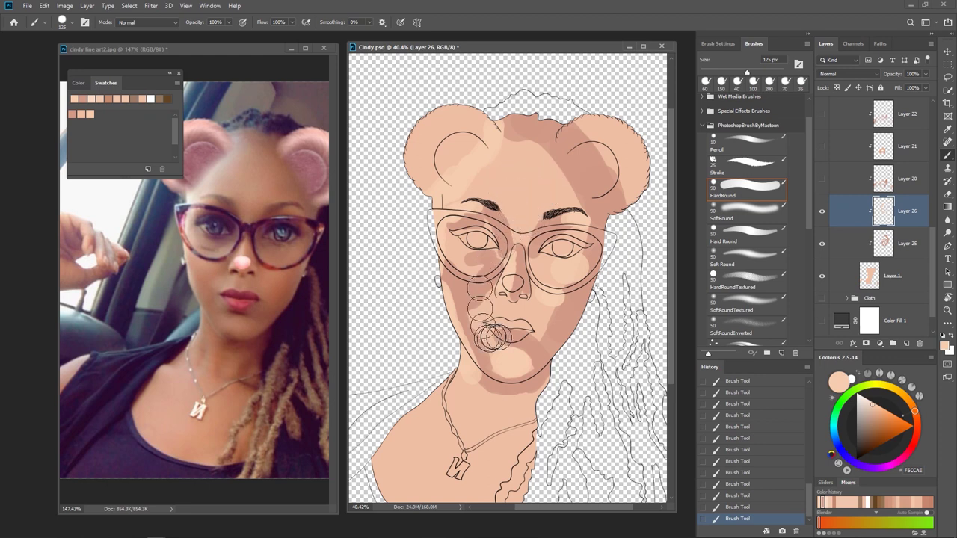
pyautogui.press('[')
pyautogui.press('[')
pyautogui.press('[')
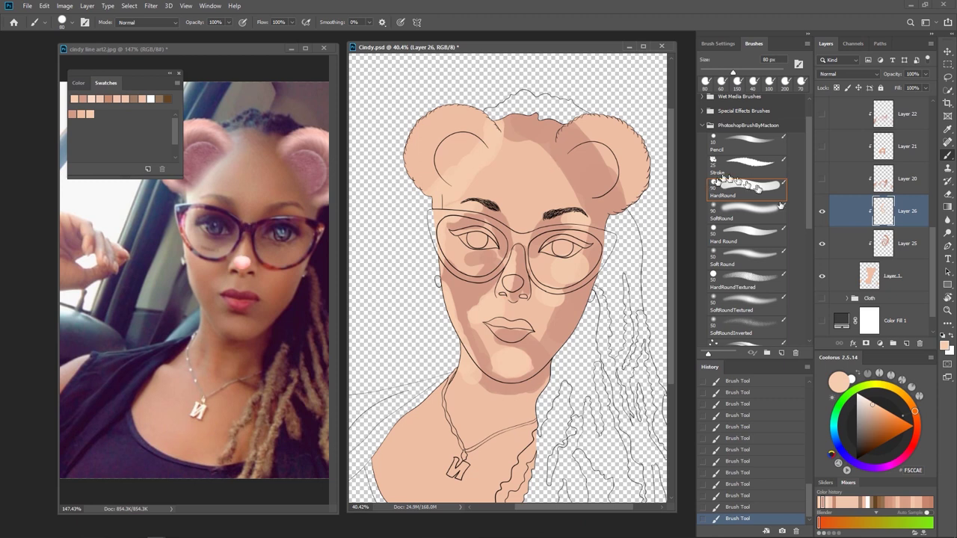
# Switch to the Soft Round brush from the General Brushes set, at 30% opacity and 50% flow.
pyautogui.moveTo(809, 198); pyautogui.dragTo(808, 303)
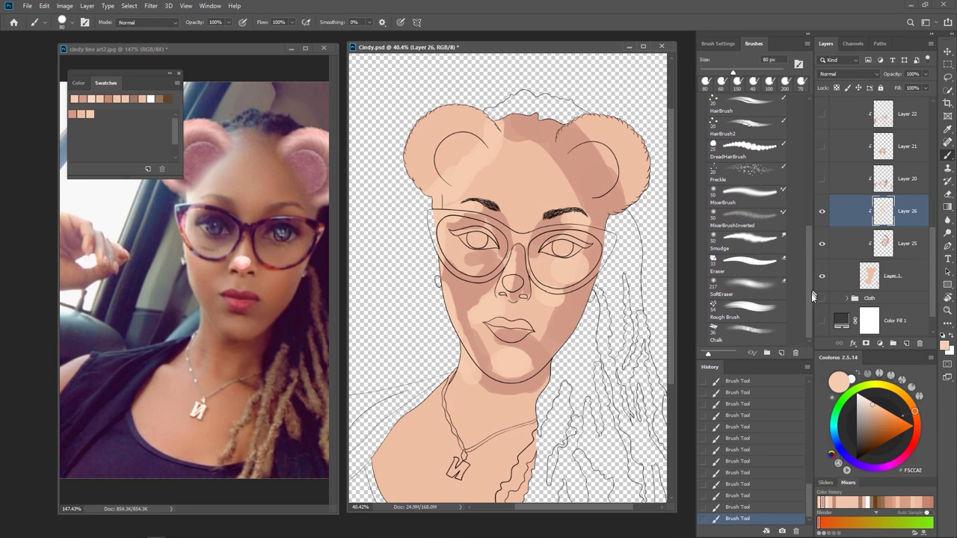
pyautogui.moveTo(813, 296)
pyautogui.mouseDown()
pyautogui.moveTo(807, 179)
pyautogui.moveTo(792, 157)
pyautogui.mouseUp()
pyautogui.click(701, 159)
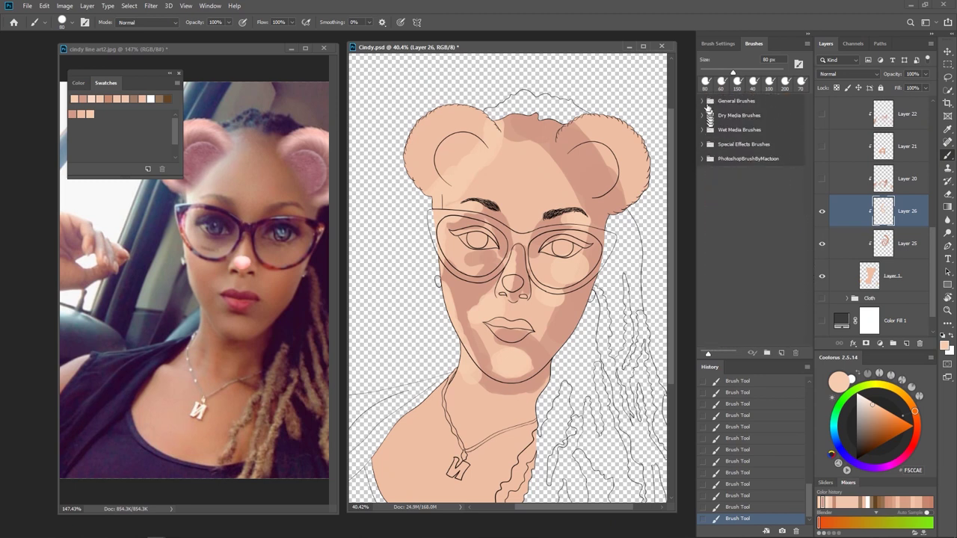
pyautogui.click(701, 101)
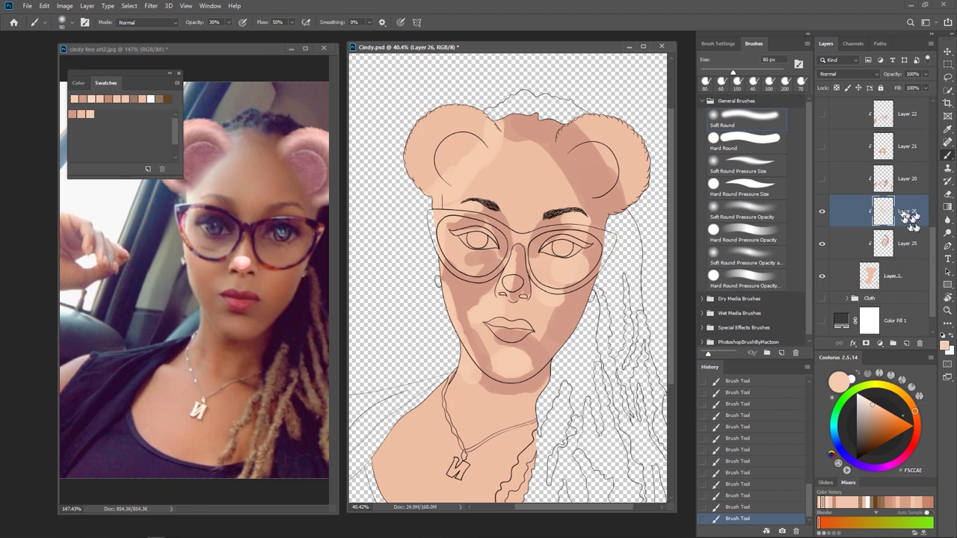
# Add a new clipped layer above Layer 26 for soft blending.
pyautogui.moveTo(907, 219); pyautogui.dragTo(906, 343)
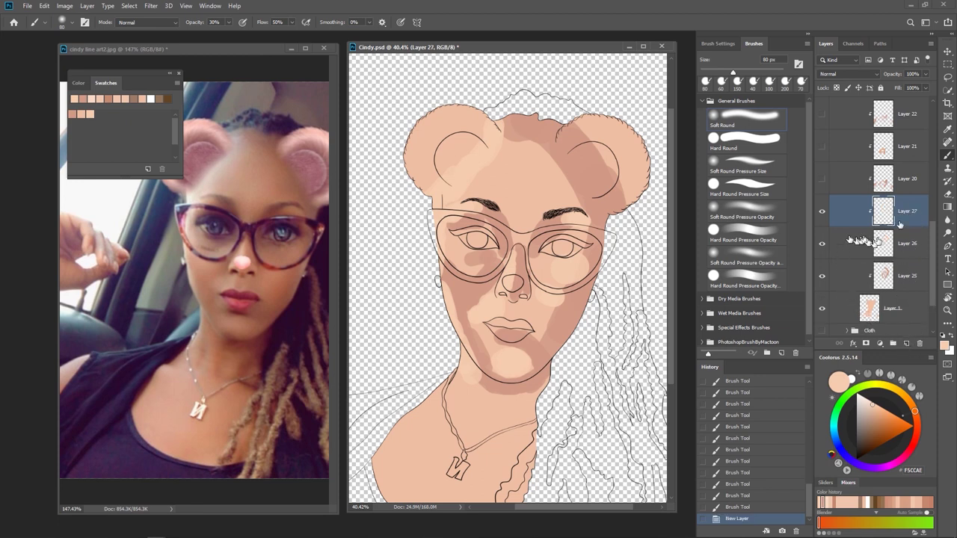
pyautogui.moveTo(882, 217); pyautogui.dragTo(902, 222)
pyautogui.rightClick(903, 217)
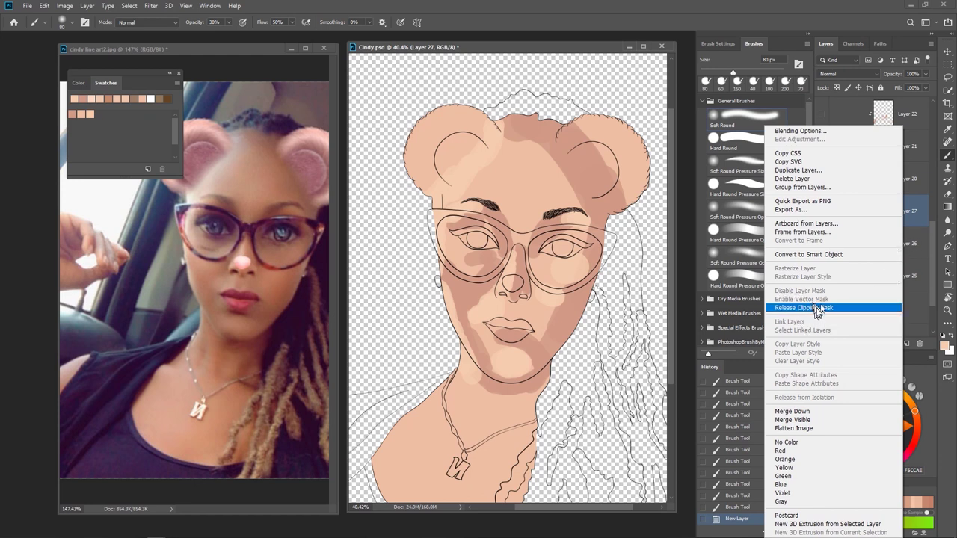
pyautogui.click(839, 20)
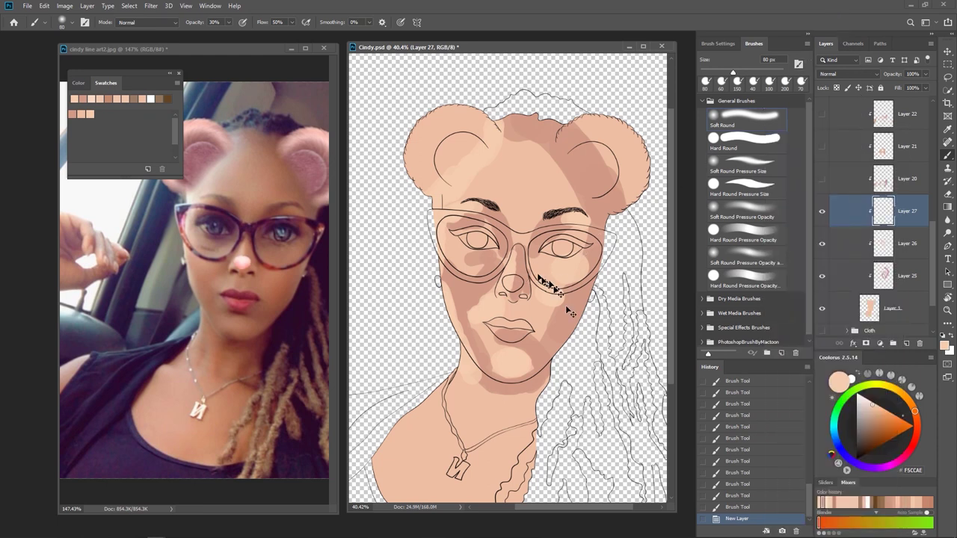
# Set the Soft Round brush to 165 px and sample the shadow tone from the right-hand side of the forehead.
pyautogui.moveTo(547, 339); pyautogui.dragTo(551, 331)
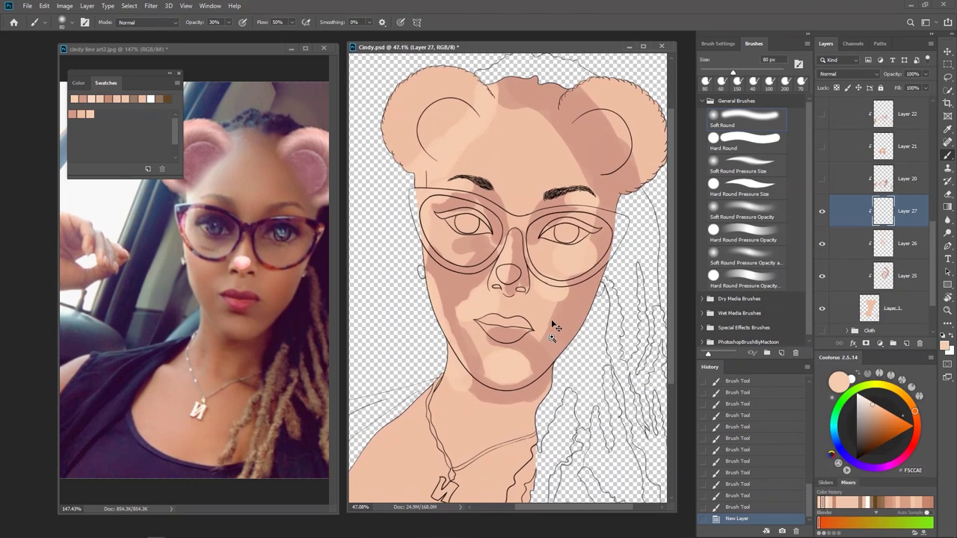
pyautogui.moveTo(543, 278); pyautogui.dragTo(529, 298)
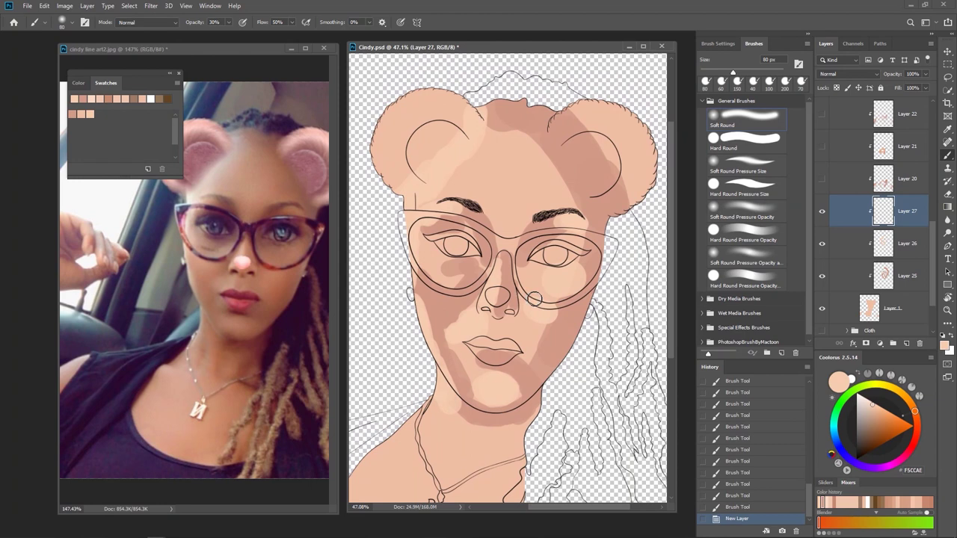
pyautogui.press(']')
pyautogui.press(']')
pyautogui.press(']')
pyautogui.press(']')
pyautogui.press(']')
pyautogui.press(']')
pyautogui.press(']')
pyautogui.press(']')
pyautogui.press(']')
pyautogui.press(']')
pyautogui.press(']')
pyautogui.press(']')
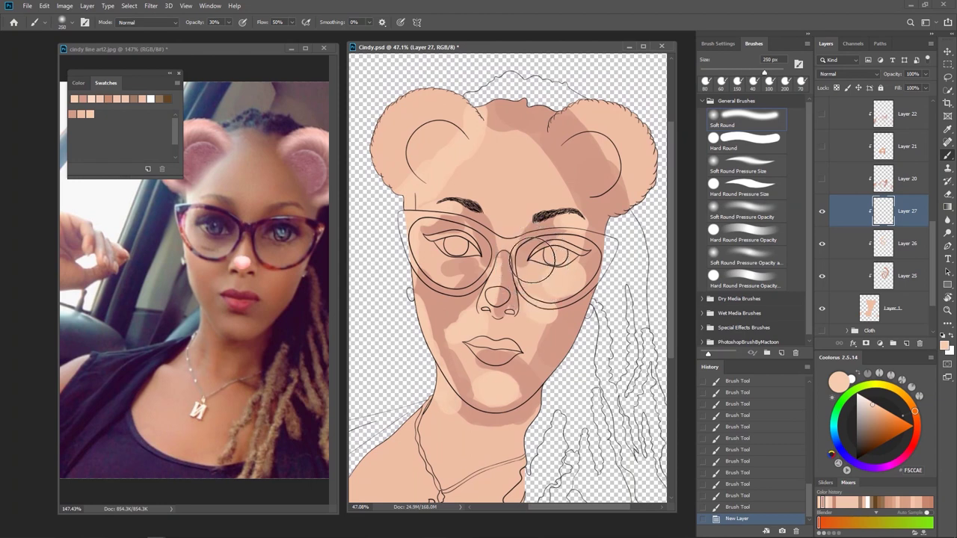
pyautogui.press('[')
pyautogui.press('[')
pyautogui.moveTo(532, 163); pyautogui.dragTo(521, 163)
pyautogui.keyDown('alt'); pyautogui.click(559, 153); pyautogui.keyUp('alt')
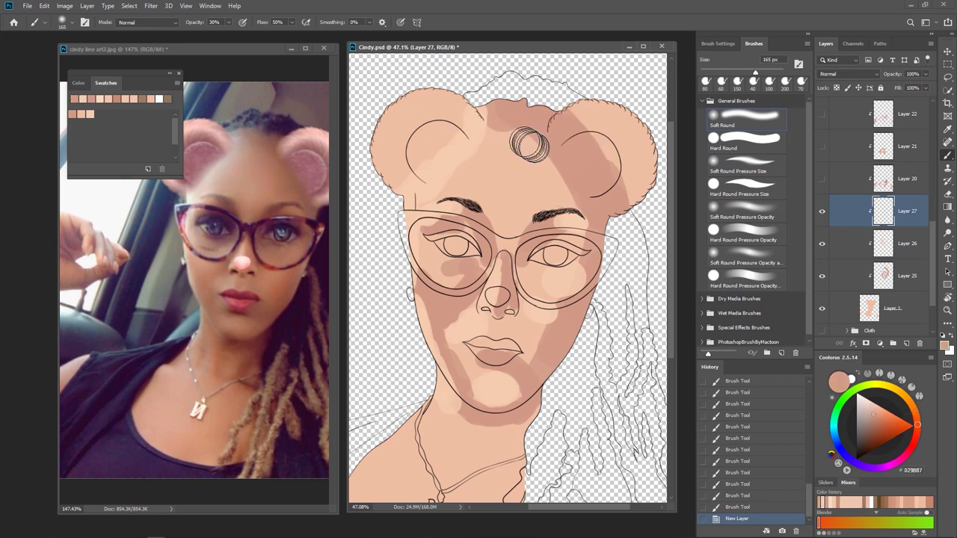
# Brush the sampled shadow and mid-tones over the hard shadow edge on the forehead, from the hairline down to the right-hand eyebrow.
pyautogui.moveTo(528, 145); pyautogui.dragTo(566, 210)
pyautogui.moveTo(546, 160); pyautogui.dragTo(572, 214)
pyautogui.moveTo(528, 142)
pyautogui.mouseDown()
pyautogui.moveTo(568, 207)
pyautogui.moveTo(576, 265)
pyautogui.moveTo(575, 254)
pyautogui.mouseUp()
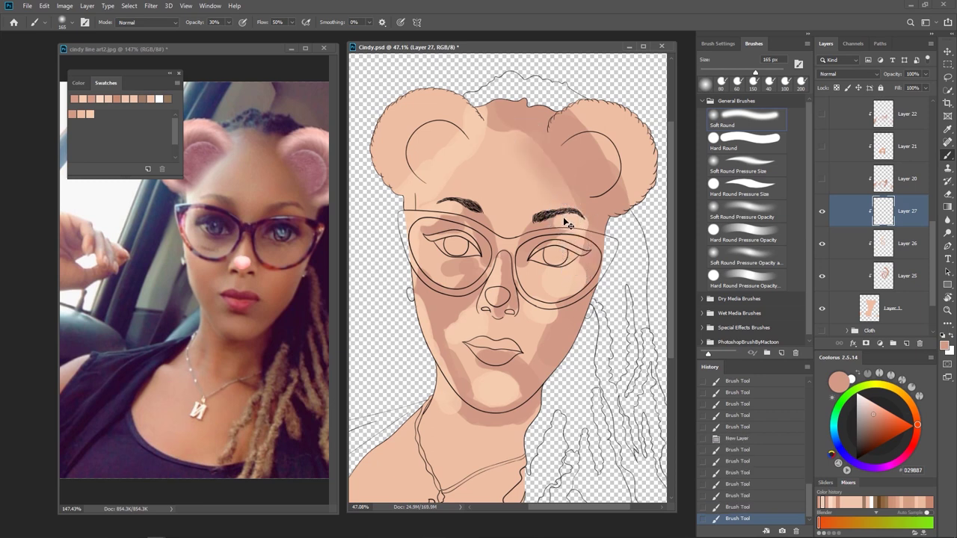
pyautogui.keyDown('alt'); pyautogui.click(543, 165); pyautogui.keyUp('alt')
pyautogui.moveTo(543, 165); pyautogui.dragTo(559, 183)
pyautogui.moveTo(540, 145); pyautogui.dragTo(559, 187)
pyautogui.moveTo(545, 149); pyautogui.dragTo(572, 196)
pyautogui.moveTo(549, 138); pyautogui.dragTo(565, 183)
# Keep sampling intermediate skin tones and blend the forehead shadow smoothly into the lighter centre of the forehead.
pyautogui.keyDown('alt'); pyautogui.click(531, 158); pyautogui.keyUp('alt')
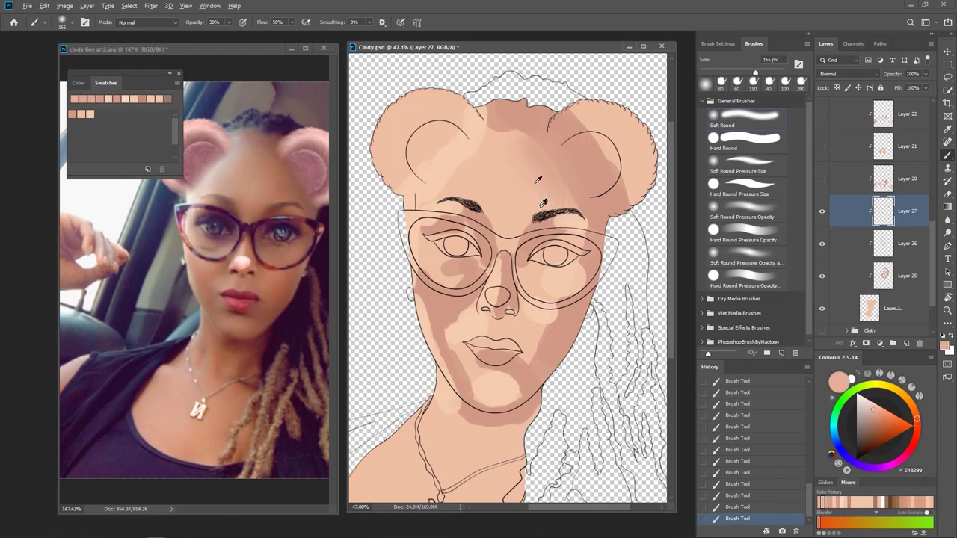
pyautogui.keyDown('alt'); pyautogui.click(533, 168); pyautogui.keyUp('alt')
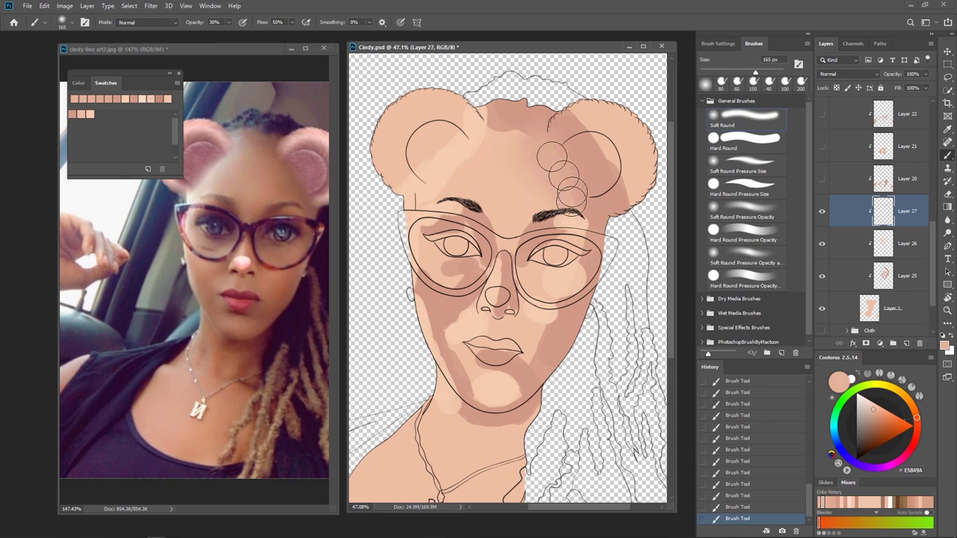
pyautogui.keyDown('alt'); pyautogui.click(549, 160); pyautogui.keyUp('alt')
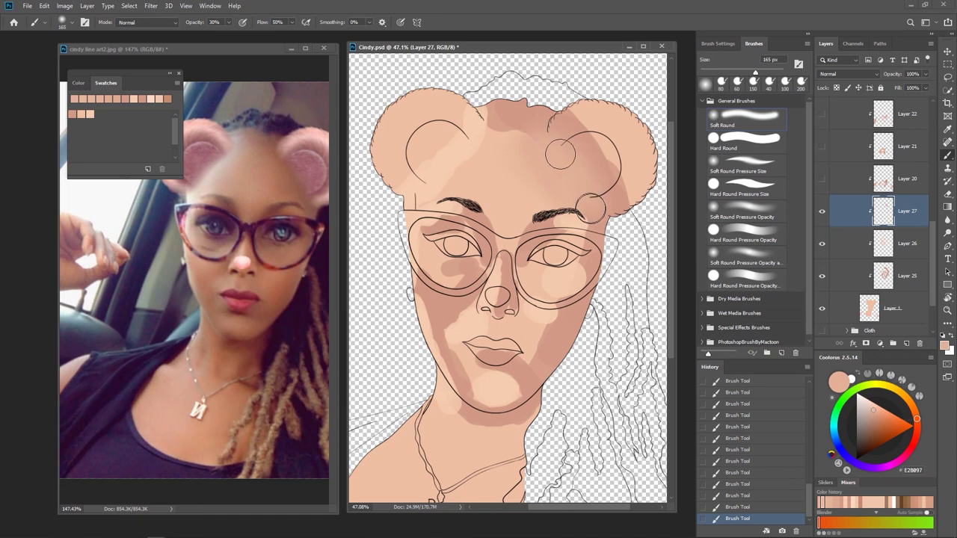
pyautogui.keyDown('alt'); pyautogui.click(542, 144); pyautogui.keyUp('alt')
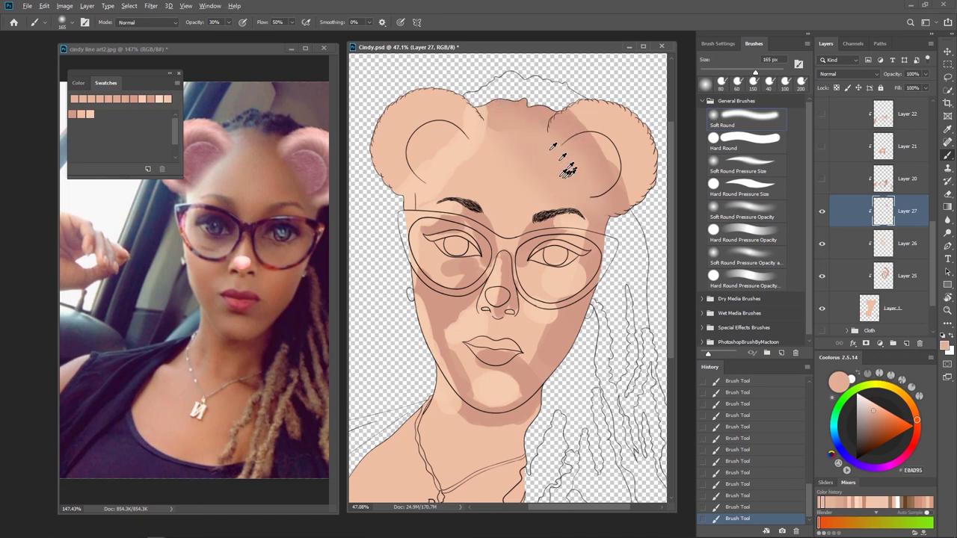
pyautogui.keyDown('alt'); pyautogui.click(571, 192); pyautogui.keyUp('alt')
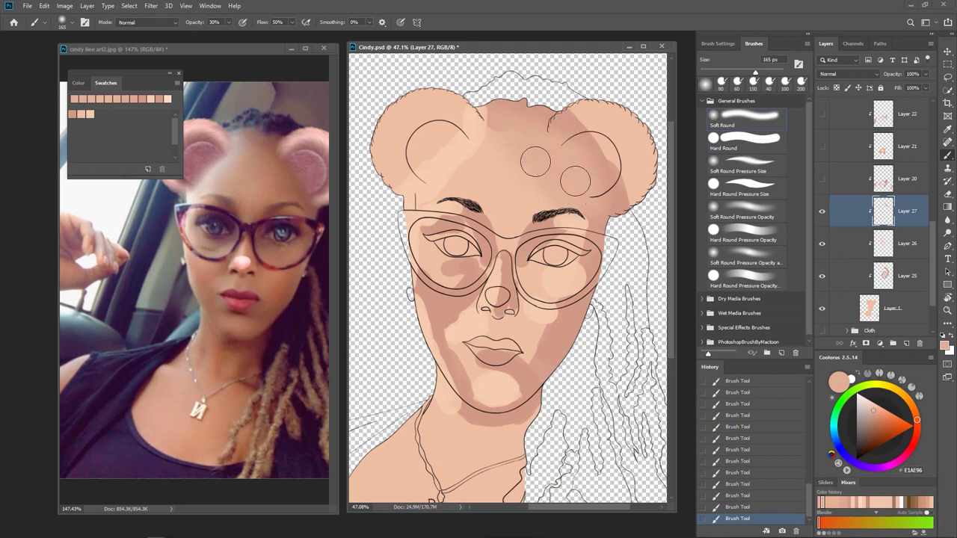
pyautogui.keyDown('alt'); pyautogui.click(515, 163); pyautogui.keyUp('alt')
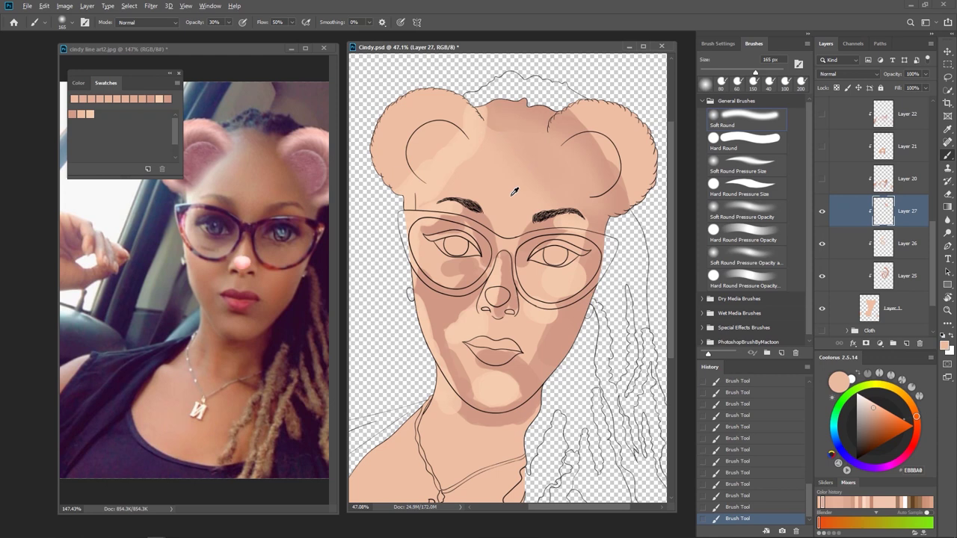
pyautogui.keyDown('alt'); pyautogui.click(497, 178); pyautogui.keyUp('alt')
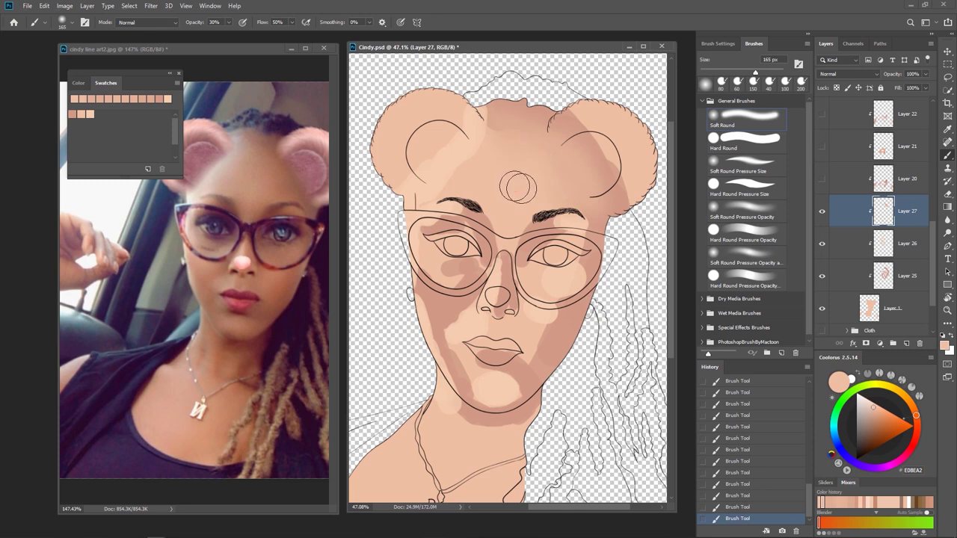
pyautogui.keyDown('alt'); pyautogui.click(541, 186); pyautogui.keyUp('alt')
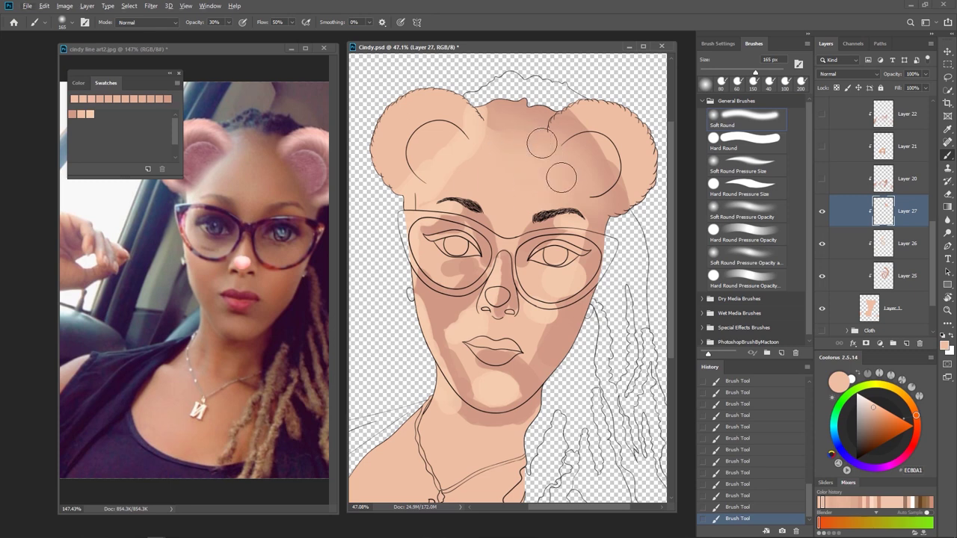
# Sample skin tones around the right-hand bear ear and soften its shadow edge into the ear and the side of the forehead.
pyautogui.keyDown('alt'); pyautogui.click(576, 150); pyautogui.keyUp('alt')
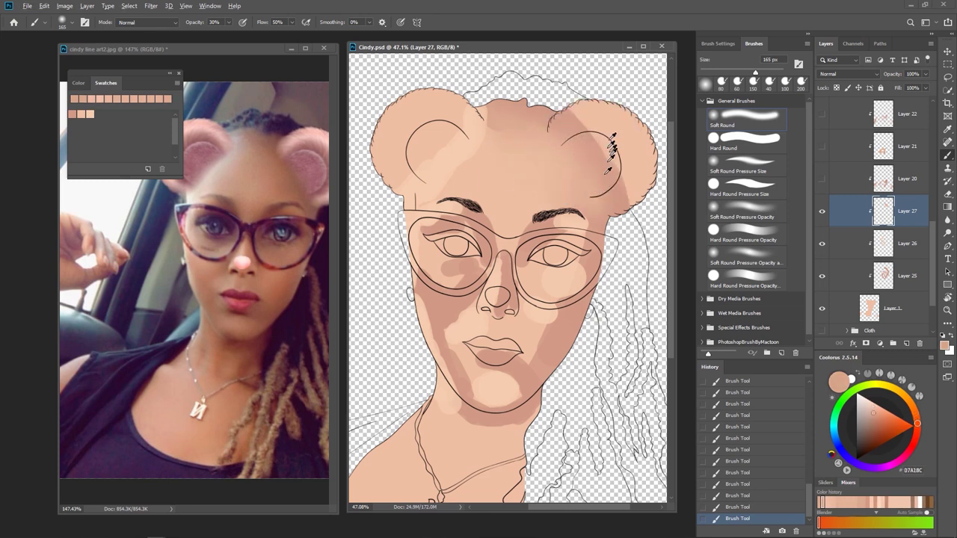
pyautogui.keyDown('alt'); pyautogui.click(608, 133); pyautogui.keyUp('alt')
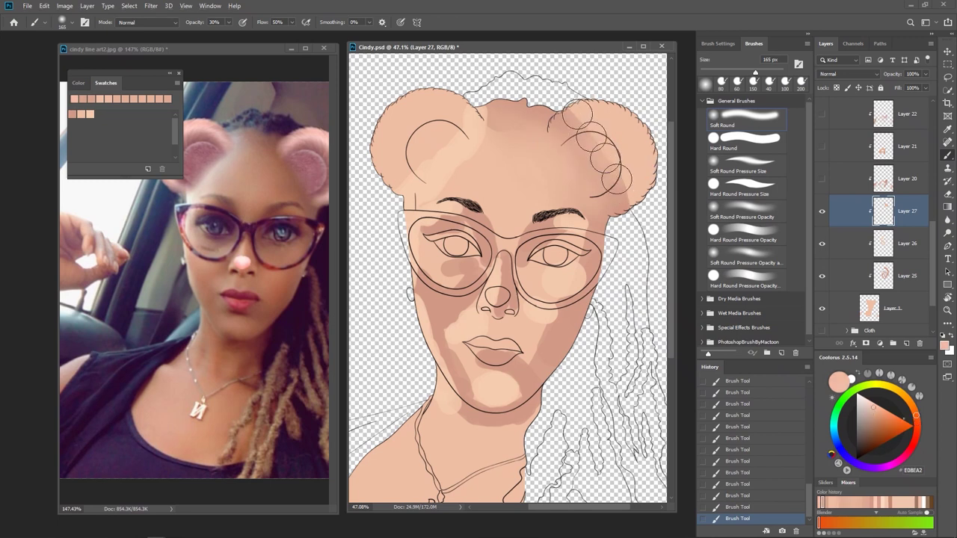
pyautogui.keyDown('alt'); pyautogui.click(592, 154); pyautogui.keyUp('alt')
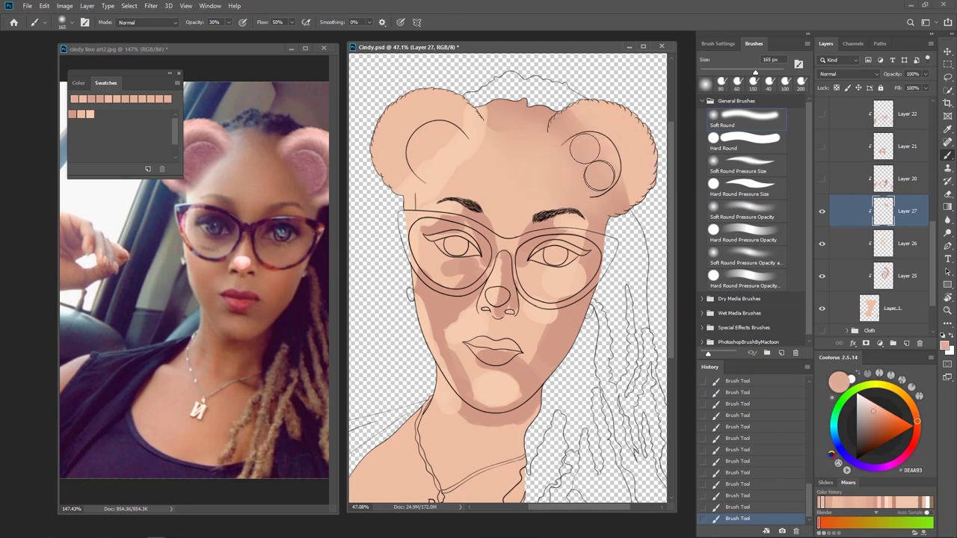
pyautogui.keyDown('alt'); pyautogui.click(595, 148); pyautogui.keyUp('alt')
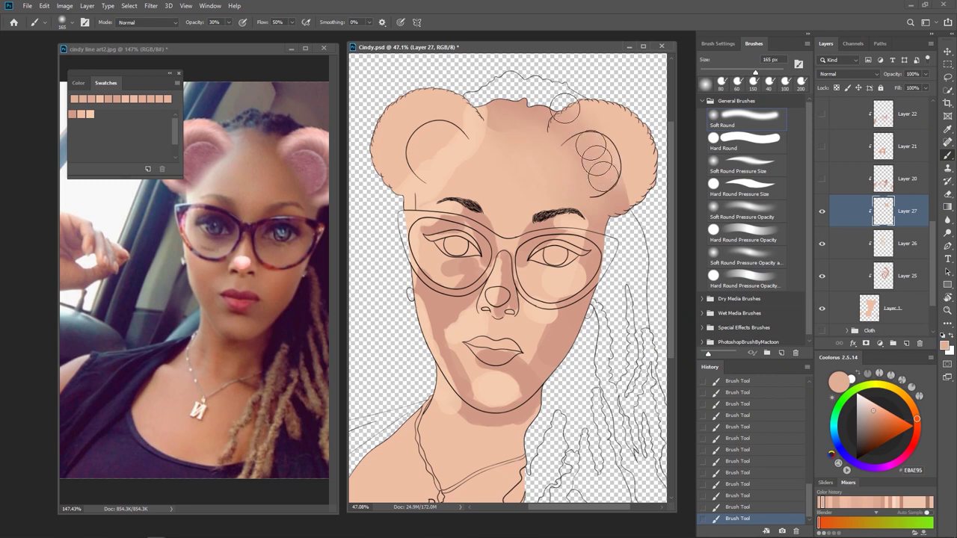
pyautogui.keyDown('alt'); pyautogui.click(598, 160); pyautogui.keyUp('alt')
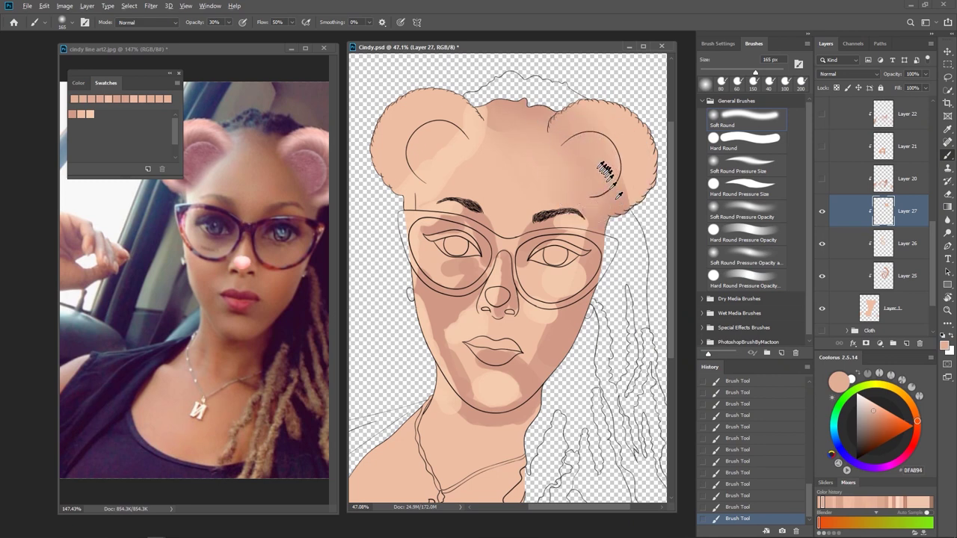
pyautogui.keyDown('alt'); pyautogui.click(599, 166); pyautogui.keyUp('alt')
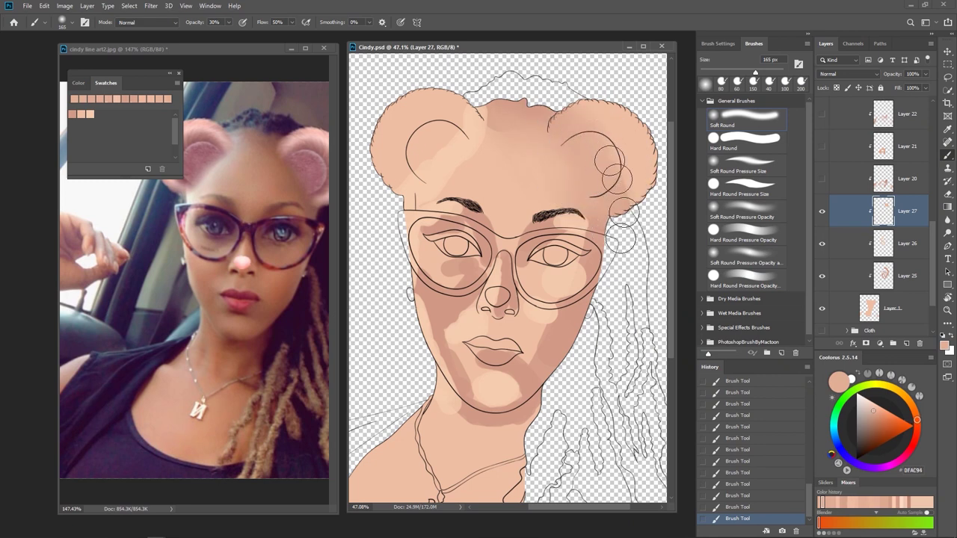
pyautogui.keyDown('alt'); pyautogui.click(619, 217); pyautogui.keyUp('alt')
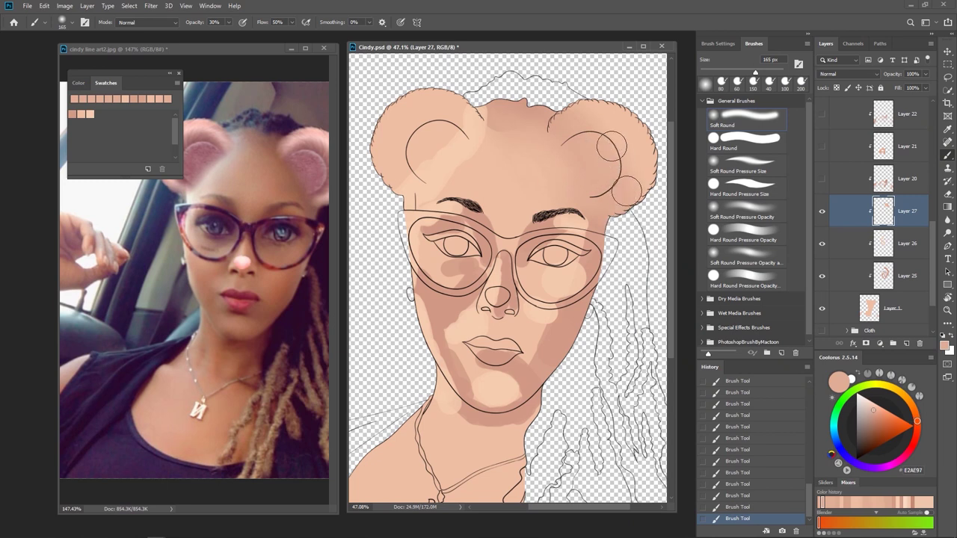
pyautogui.keyDown('alt'); pyautogui.click(577, 165); pyautogui.keyUp('alt')
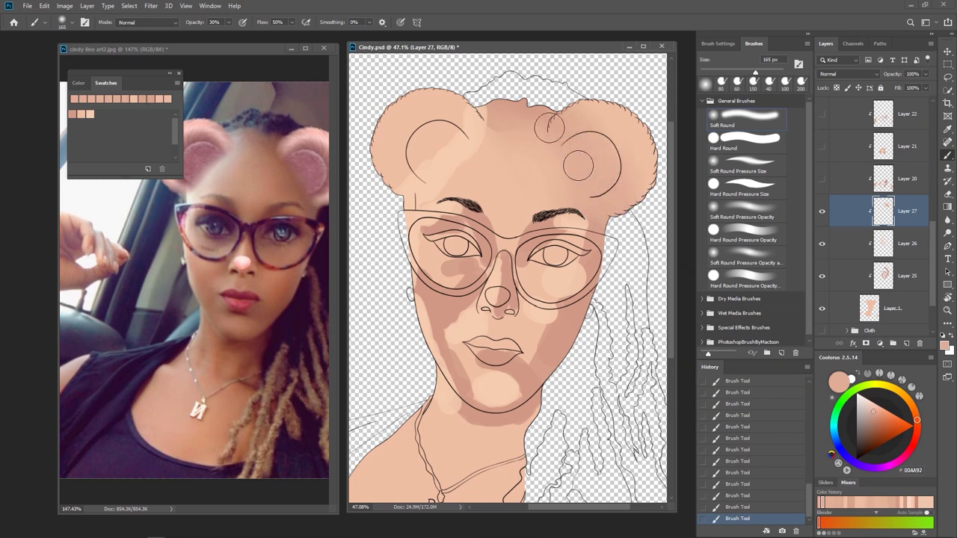
pyautogui.keyDown('alt'); pyautogui.click(602, 193); pyautogui.keyUp('alt')
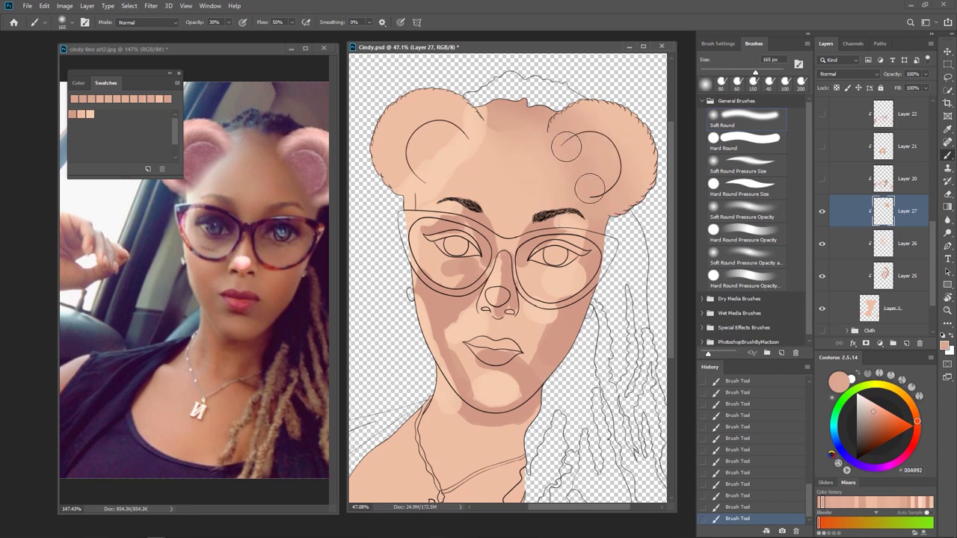
# Set the Soft Round brush to 110 px, blend sampled tones across the upper forehead and above the right-hand eyebrow, and compare with Layer 27 hidden.
pyautogui.keyDown('alt'); pyautogui.rightClick(546, 151); pyautogui.keyUp('alt')
pyautogui.keyDown('alt'); pyautogui.click(531, 127); pyautogui.keyUp('alt')
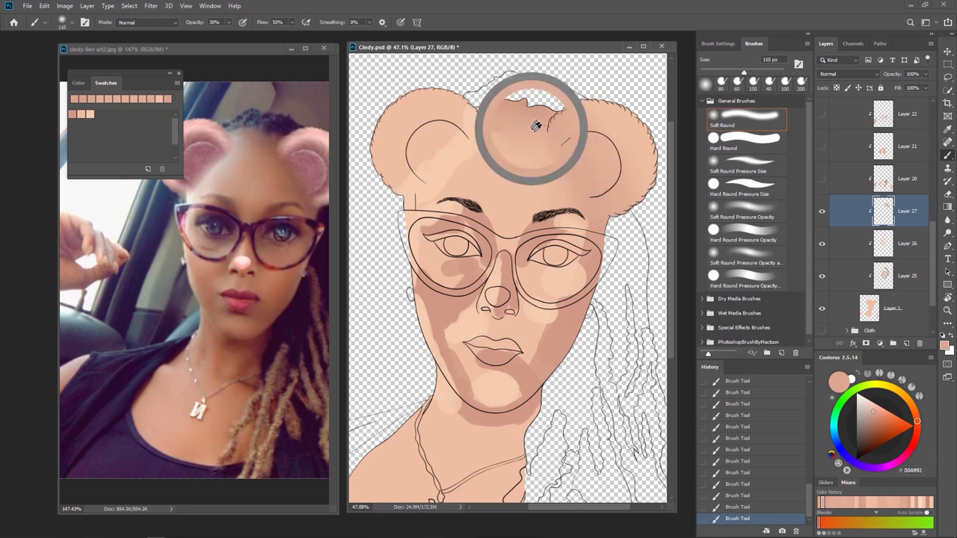
pyautogui.keyDown('alt'); pyautogui.click(577, 193); pyautogui.keyUp('alt')
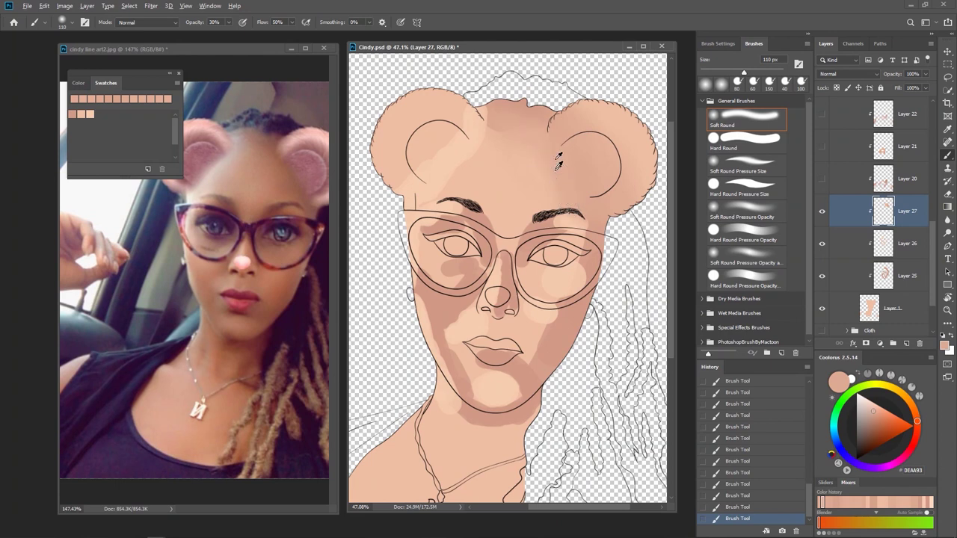
pyautogui.keyDown('alt'); pyautogui.click(545, 120); pyautogui.keyUp('alt')
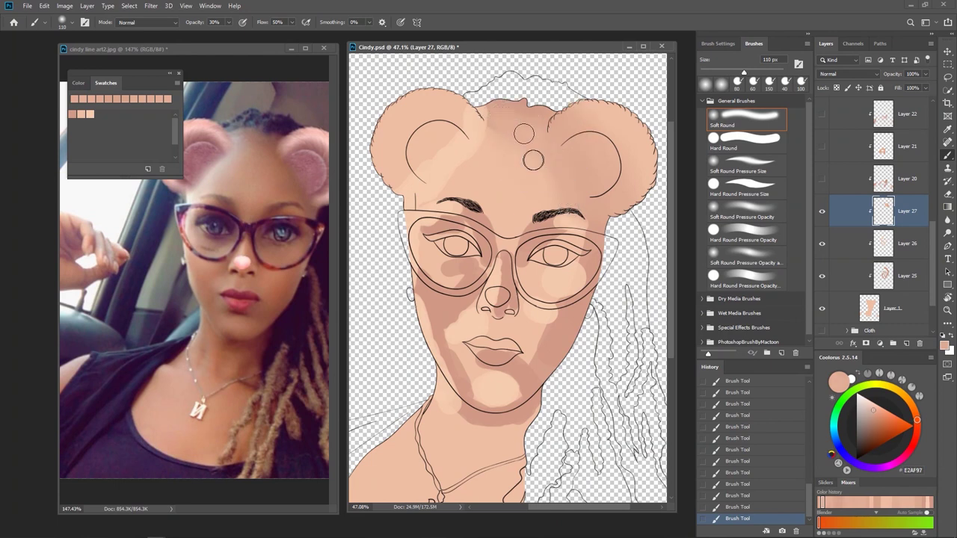
pyautogui.keyDown('alt'); pyautogui.click(571, 178); pyautogui.keyUp('alt')
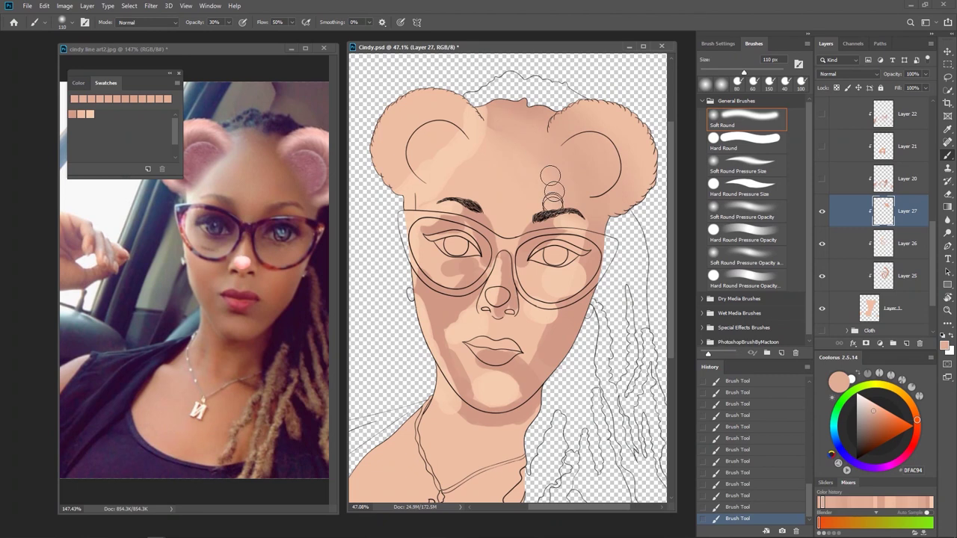
pyautogui.keyDown('alt'); pyautogui.click(523, 155); pyautogui.keyUp('alt')
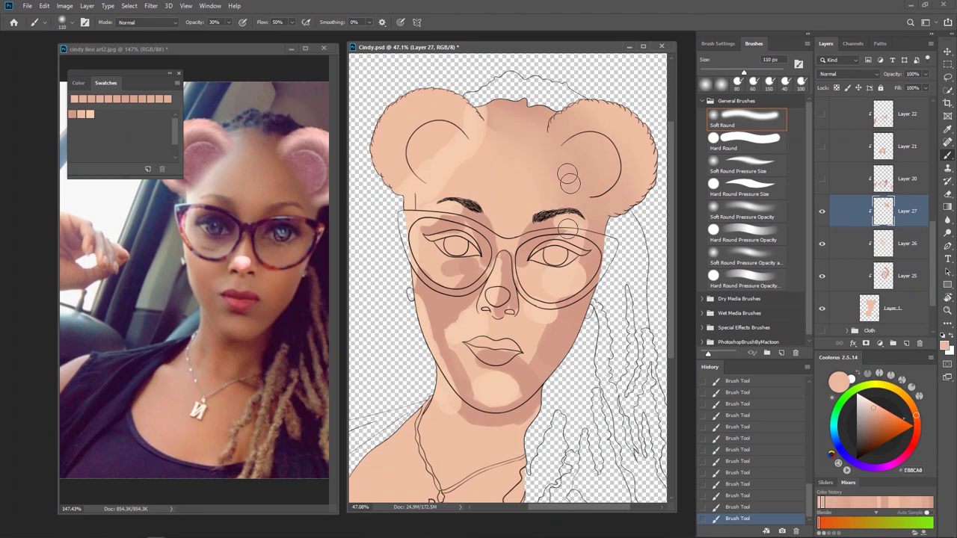
pyautogui.click(822, 215)
pyautogui.click(822, 216)
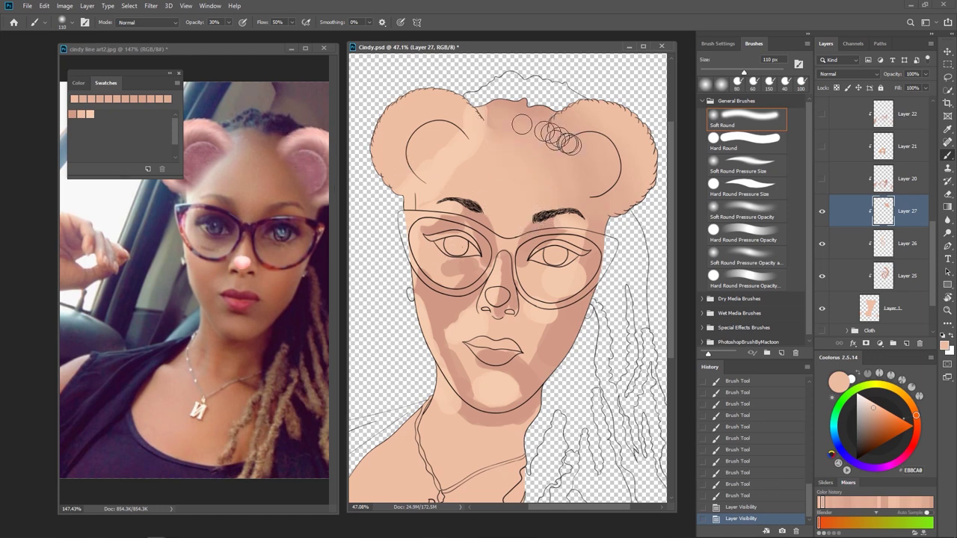
# Set the brush to 165 px, sample the shadow tone at the right-hand temple and brush it from the bear ear's base down to the temple.
pyautogui.keyDown('alt'); pyautogui.moveTo(532, 123); pyautogui.dragTo(549, 126); pyautogui.keyUp('alt')
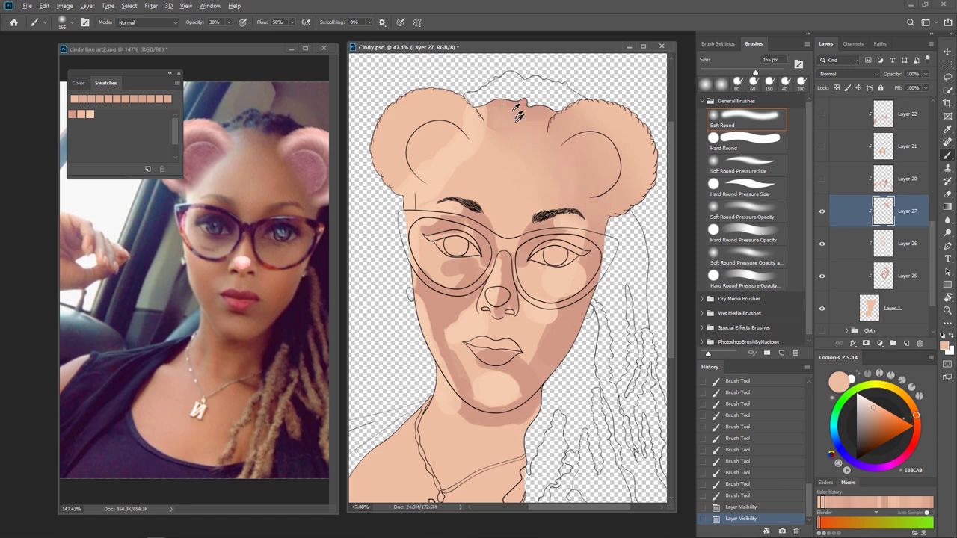
pyautogui.keyDown('alt'); pyautogui.click(598, 241); pyautogui.keyUp('alt')
pyautogui.moveTo(578, 169)
pyautogui.mouseDown()
pyautogui.moveTo(549, 127)
pyautogui.moveTo(601, 218)
pyautogui.mouseUp()
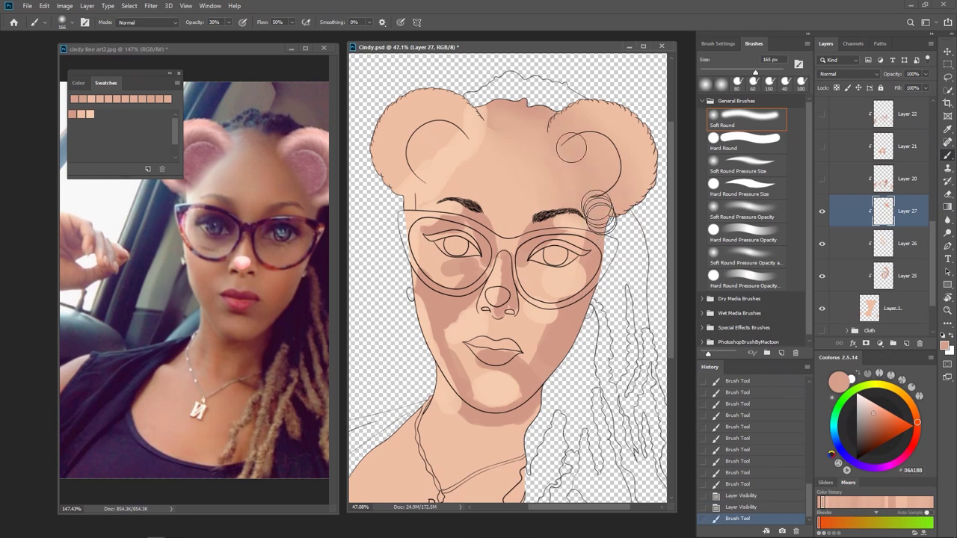
pyautogui.moveTo(567, 134); pyautogui.dragTo(611, 215)
pyautogui.moveTo(586, 147); pyautogui.dragTo(619, 234)
# Enlarge the brush to 335 px and sweep the shadow tone broadly over the right-hand side of the forehead down to the eyebrow.
pyautogui.keyDown('alt'); pyautogui.rightClick(575, 171); pyautogui.keyUp('alt')
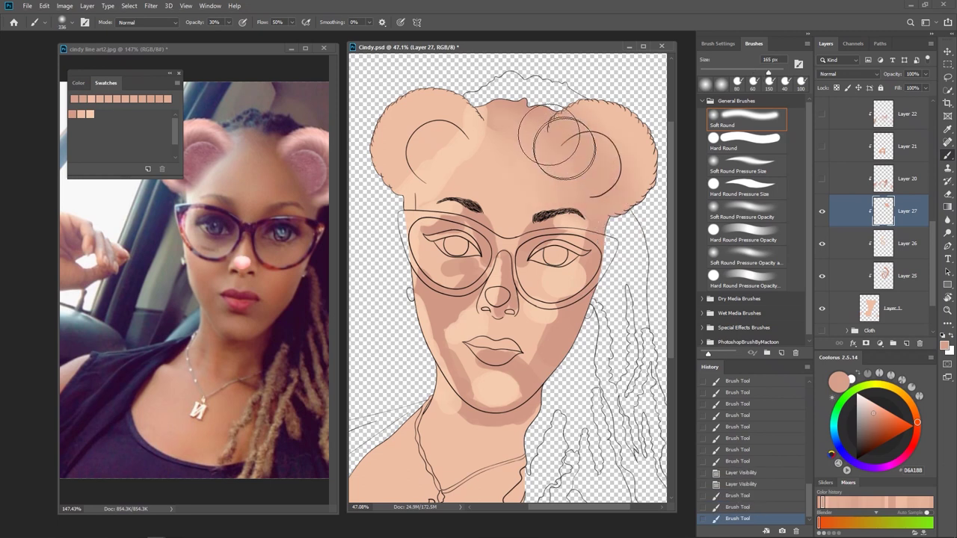
pyautogui.moveTo(549, 136); pyautogui.dragTo(602, 228)
pyautogui.moveTo(572, 159); pyautogui.dragTo(607, 215)
pyautogui.moveTo(560, 153)
pyautogui.mouseDown()
pyautogui.moveTo(598, 205)
pyautogui.moveTo(598, 228)
pyautogui.mouseUp()
pyautogui.moveTo(571, 207)
pyautogui.mouseDown()
pyautogui.moveTo(533, 149)
pyautogui.moveTo(569, 207)
pyautogui.mouseUp()
pyautogui.moveTo(547, 169); pyautogui.dragTo(562, 213)
pyautogui.moveTo(559, 177); pyautogui.dragTo(598, 221)
pyautogui.moveTo(585, 184); pyautogui.dragTo(599, 228)
# Reduce the brush to 161 px and brush shadow and sampled hairline tones across the upper forehead towards the left-hand bear ear.
pyautogui.keyDown('alt'); pyautogui.rightClick(577, 165); pyautogui.keyUp('alt')
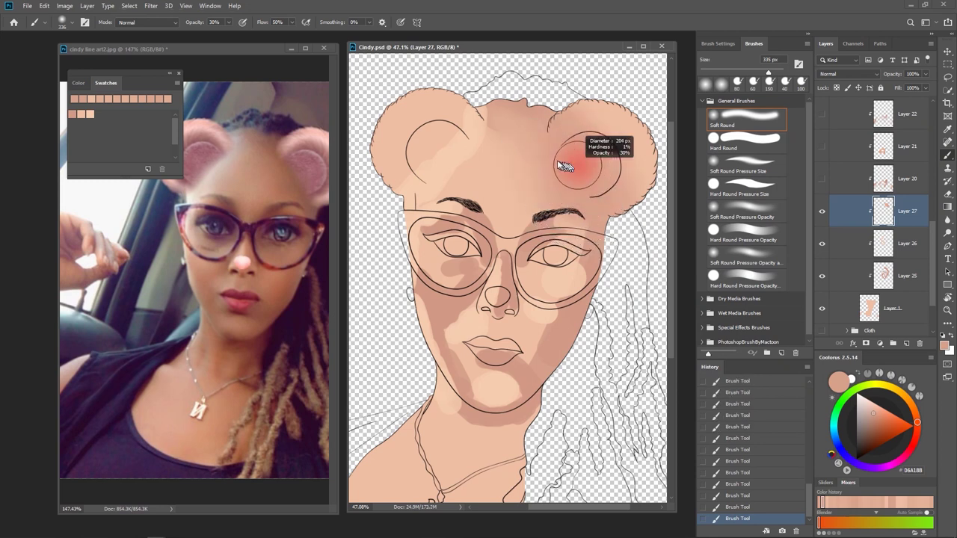
pyautogui.moveTo(550, 166)
pyautogui.mouseDown()
pyautogui.moveTo(467, 153)
pyautogui.moveTo(460, 164)
pyautogui.moveTo(499, 150)
pyautogui.mouseUp()
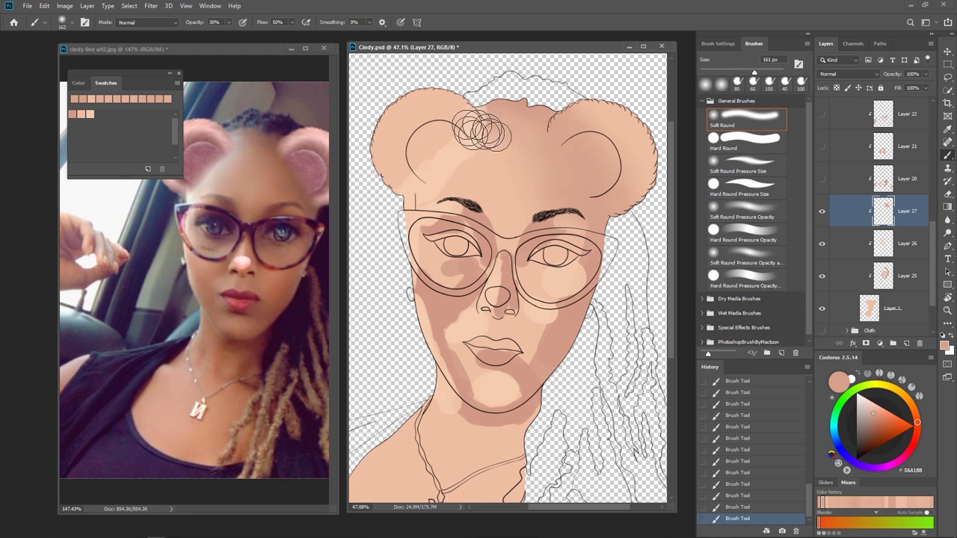
pyautogui.keyDown('alt'); pyautogui.click(485, 113); pyautogui.keyUp('alt')
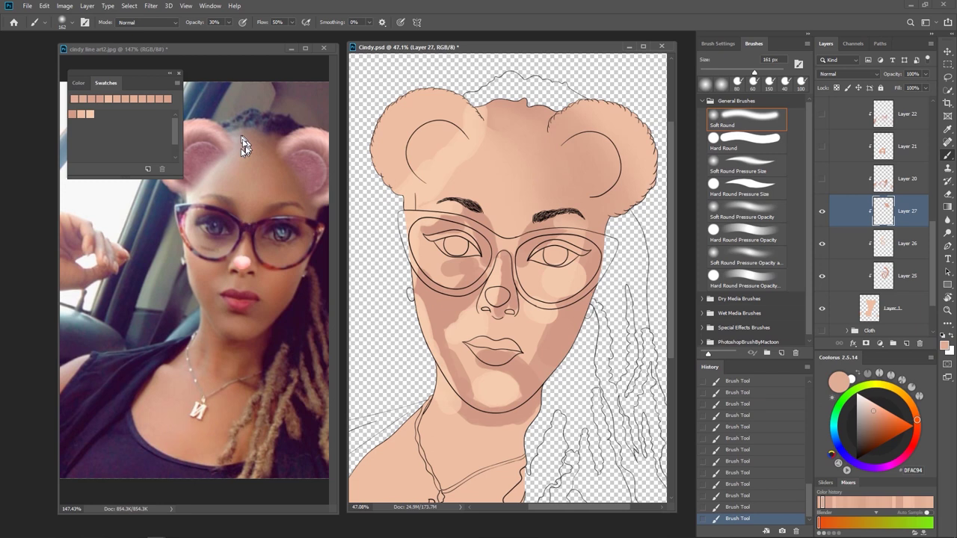
pyautogui.keyDown('alt'); pyautogui.click(499, 112); pyautogui.keyUp('alt')
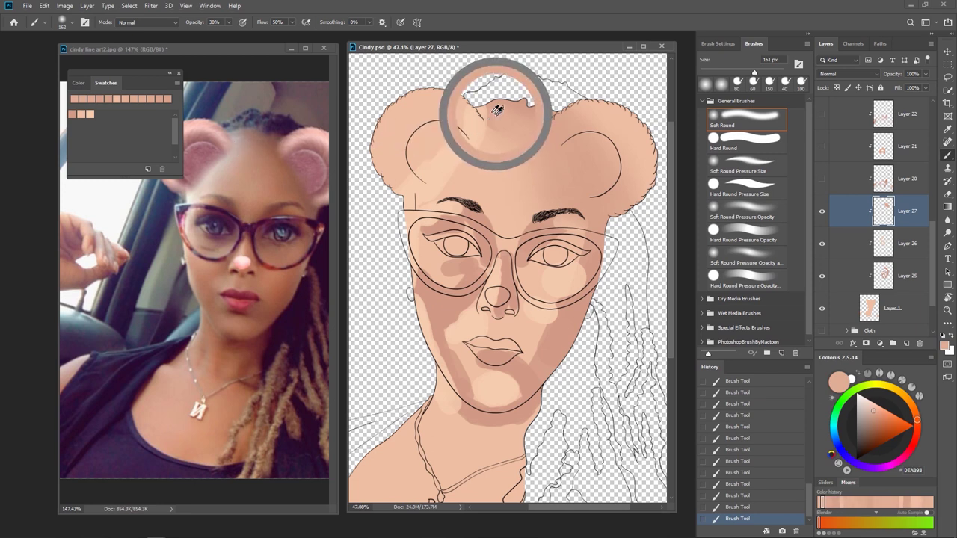
pyautogui.moveTo(498, 112); pyautogui.dragTo(491, 111)
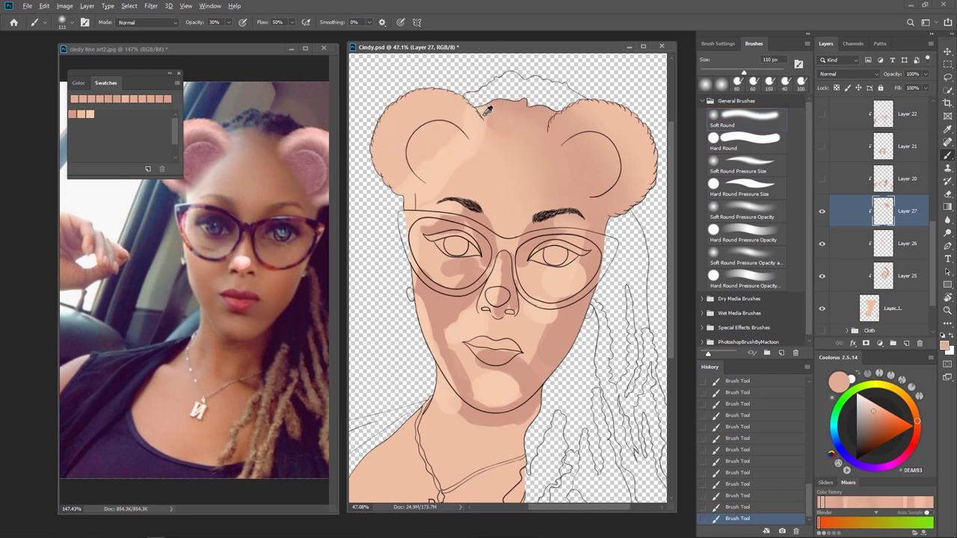
# With a 110 px brush, alternately sample light and shadow tones and soften the hairline shadow edge beside the left-hand bear ear.
pyautogui.keyDown('alt'); pyautogui.click(487, 110); pyautogui.keyUp('alt')
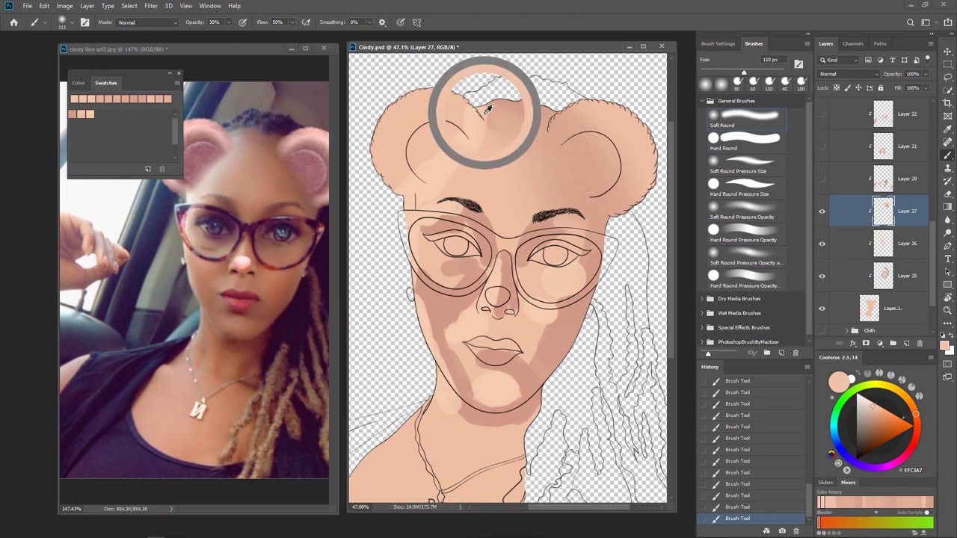
pyautogui.keyDown('alt'); pyautogui.click(486, 116); pyautogui.keyUp('alt')
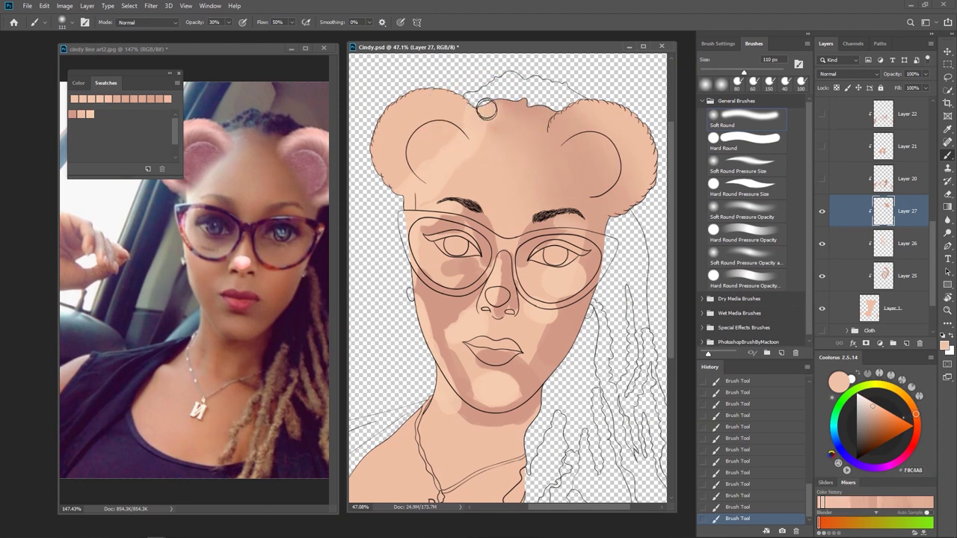
pyautogui.keyDown('alt'); pyautogui.click(506, 105); pyautogui.keyUp('alt')
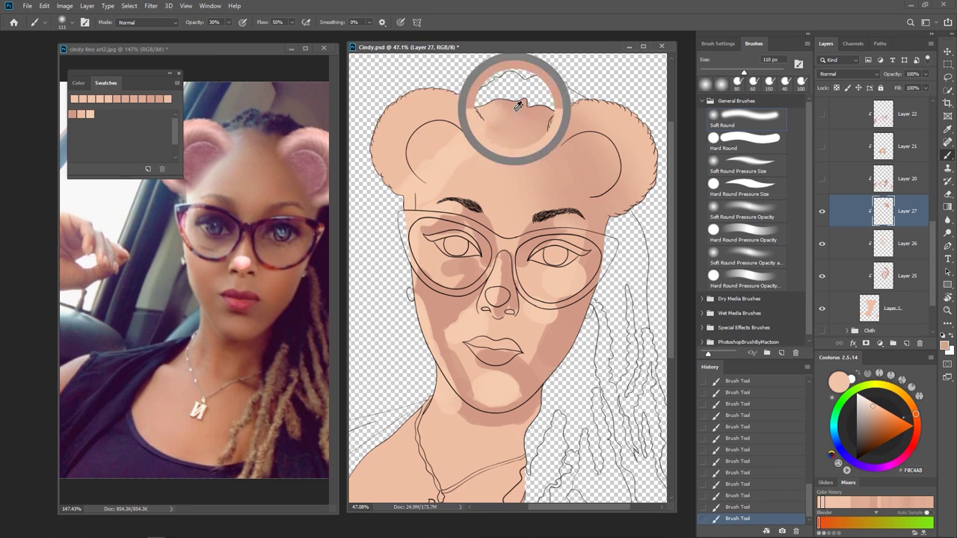
pyautogui.keyDown('alt'); pyautogui.click(505, 119); pyautogui.keyUp('alt')
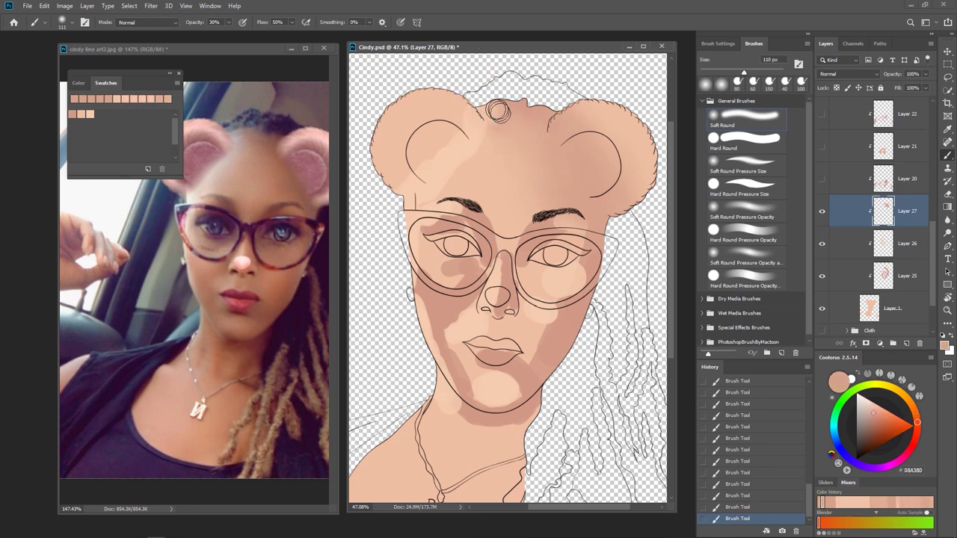
pyautogui.keyDown('alt'); pyautogui.click(499, 110); pyautogui.keyUp('alt')
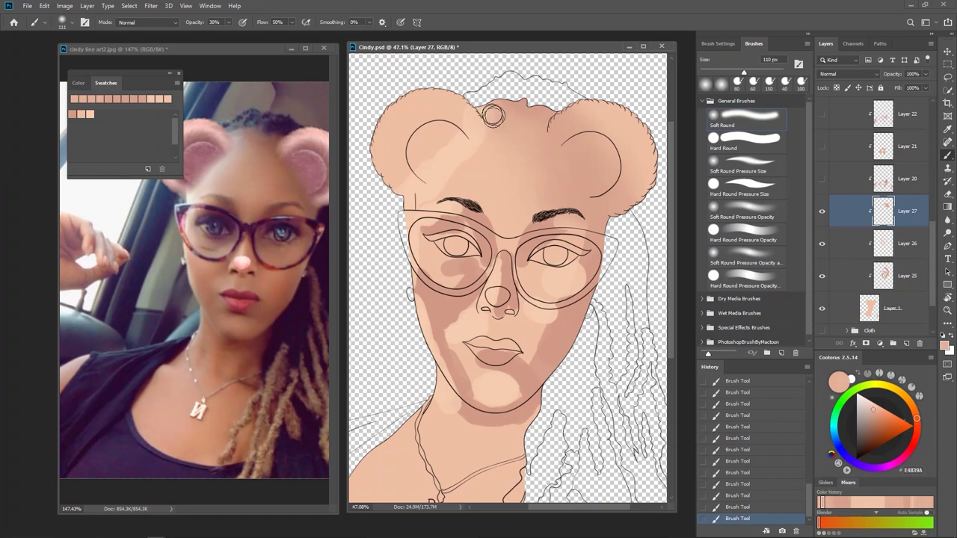
pyautogui.keyDown('alt'); pyautogui.click(482, 110); pyautogui.keyUp('alt')
pyautogui.keyDown('alt'); pyautogui.click(482, 111); pyautogui.keyUp('alt')
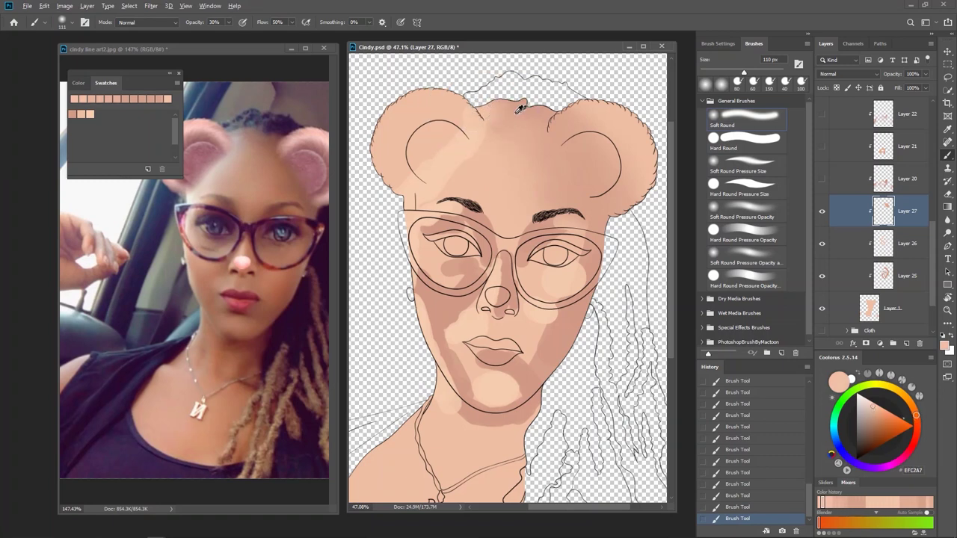
pyautogui.keyDown('alt'); pyautogui.click(500, 113); pyautogui.keyUp('alt')
pyautogui.keyDown('alt'); pyautogui.click(493, 110); pyautogui.keyUp('alt')
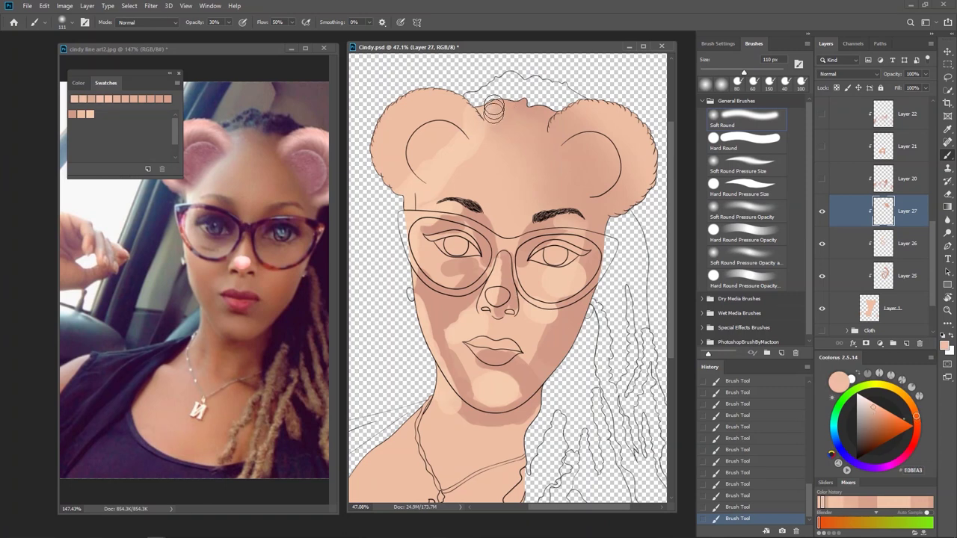
# Sample highlight and mid-tones on the left-hand side of the forehead and blend the hard highlight edge below the bear ear.
pyautogui.keyDown('alt'); pyautogui.click(481, 132); pyautogui.keyUp('alt')
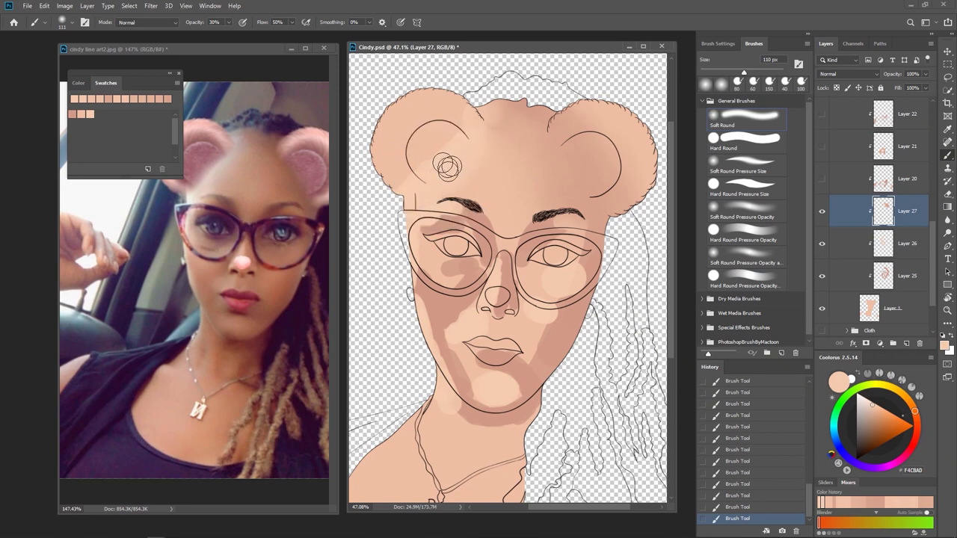
pyautogui.keyDown('alt'); pyautogui.click(506, 117); pyautogui.keyUp('alt')
pyautogui.keyDown('alt'); pyautogui.click(481, 152); pyautogui.keyUp('alt')
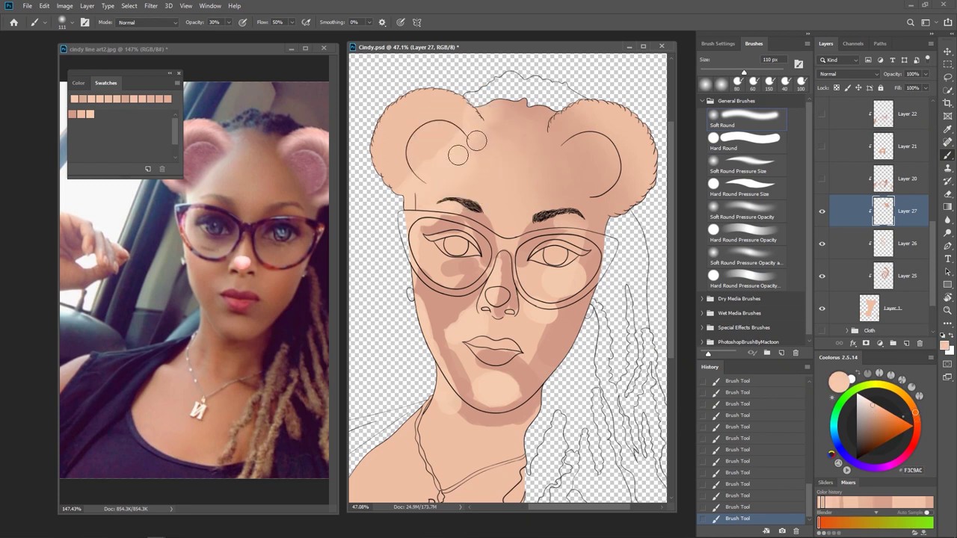
pyautogui.keyDown('alt'); pyautogui.click(442, 156); pyautogui.keyUp('alt')
pyautogui.keyDown('alt'); pyautogui.click(501, 123); pyautogui.keyUp('alt')
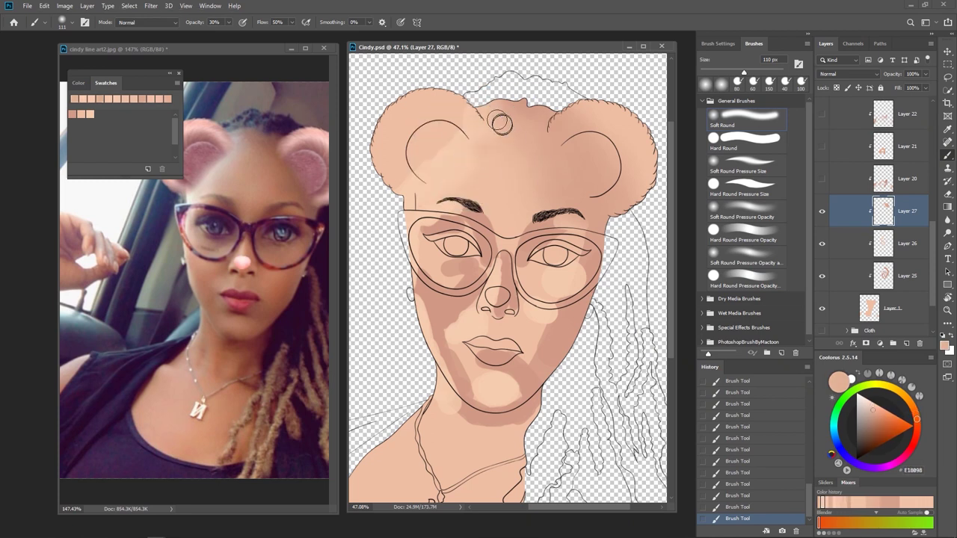
pyautogui.keyDown('alt'); pyautogui.click(484, 144); pyautogui.keyUp('alt')
pyautogui.keyDown('alt'); pyautogui.click(455, 160); pyautogui.keyUp('alt')
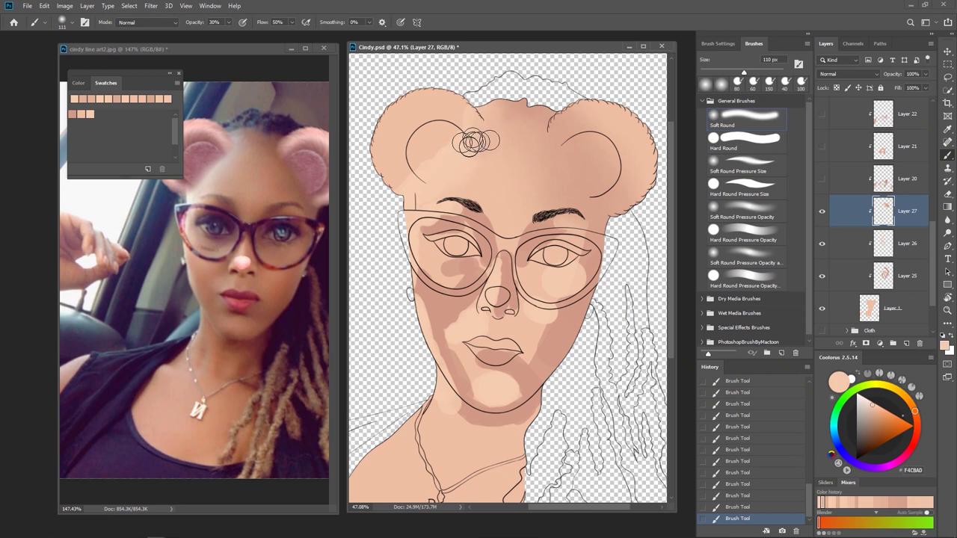
pyautogui.keyDown('alt'); pyautogui.click(465, 154); pyautogui.keyUp('alt')
pyautogui.keyDown('alt'); pyautogui.click(472, 147); pyautogui.keyUp('alt')
# Set the brush to 170 px and blend sampled tones from the forehead's centre into the highlight above the left-hand eyebrow.
pyautogui.moveTo(474, 146)
pyautogui.mouseDown()
pyautogui.moveTo(512, 138)
pyautogui.moveTo(464, 163)
pyautogui.moveTo(488, 156)
pyautogui.moveTo(462, 185)
pyautogui.moveTo(481, 148)
pyautogui.moveTo(536, 144)
pyautogui.moveTo(581, 210)
pyautogui.moveTo(495, 151)
pyautogui.moveTo(529, 157)
pyautogui.moveTo(520, 148)
pyautogui.moveTo(511, 161)
pyautogui.moveTo(484, 160)
pyautogui.moveTo(514, 153)
pyautogui.moveTo(482, 132)
pyautogui.mouseUp()
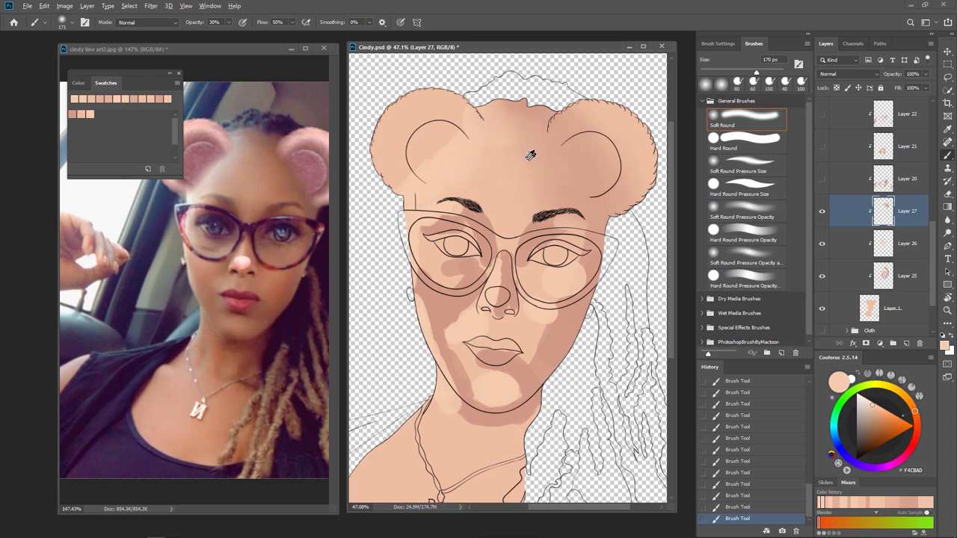
pyautogui.keyDown('alt'); pyautogui.click(531, 152); pyautogui.keyUp('alt')
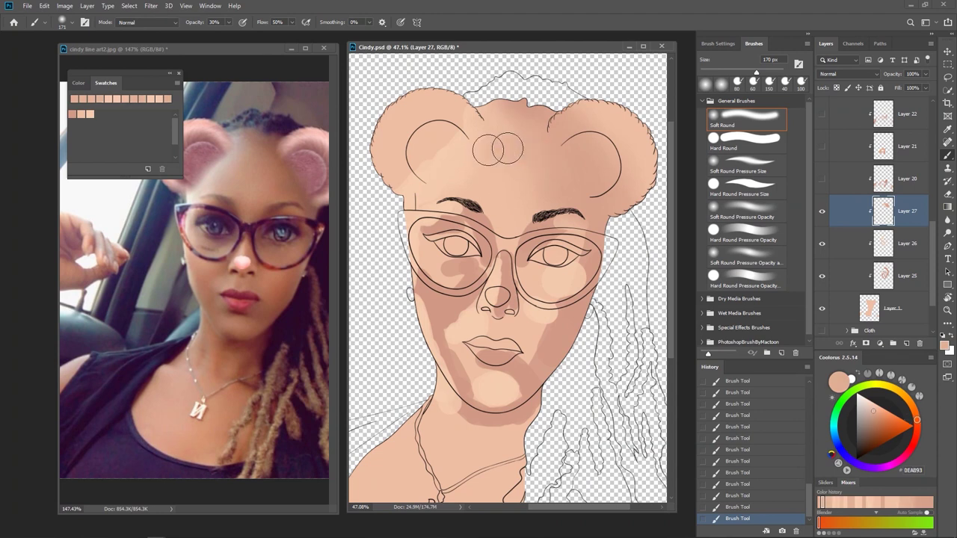
pyautogui.keyDown('alt'); pyautogui.click(487, 134); pyautogui.keyUp('alt')
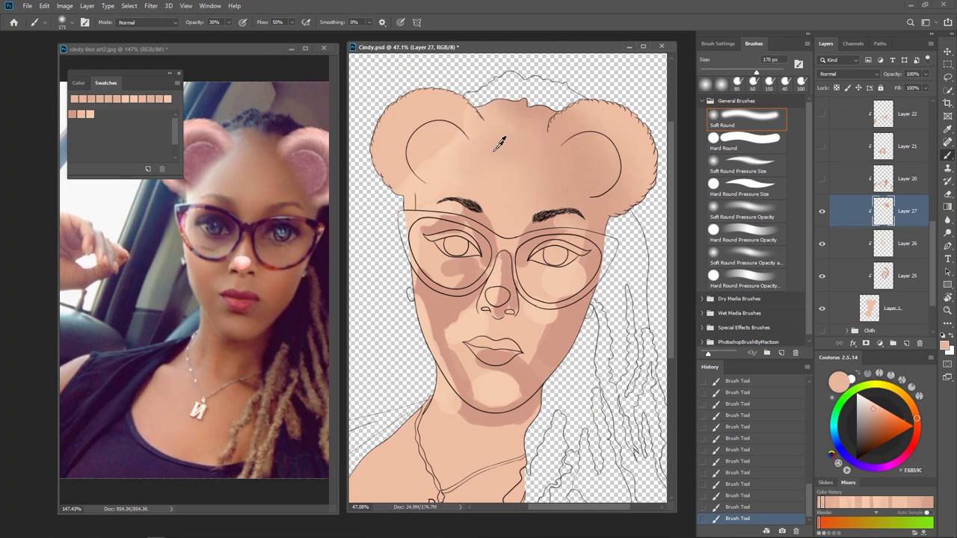
pyautogui.keyDown('alt'); pyautogui.click(532, 153); pyautogui.keyUp('alt')
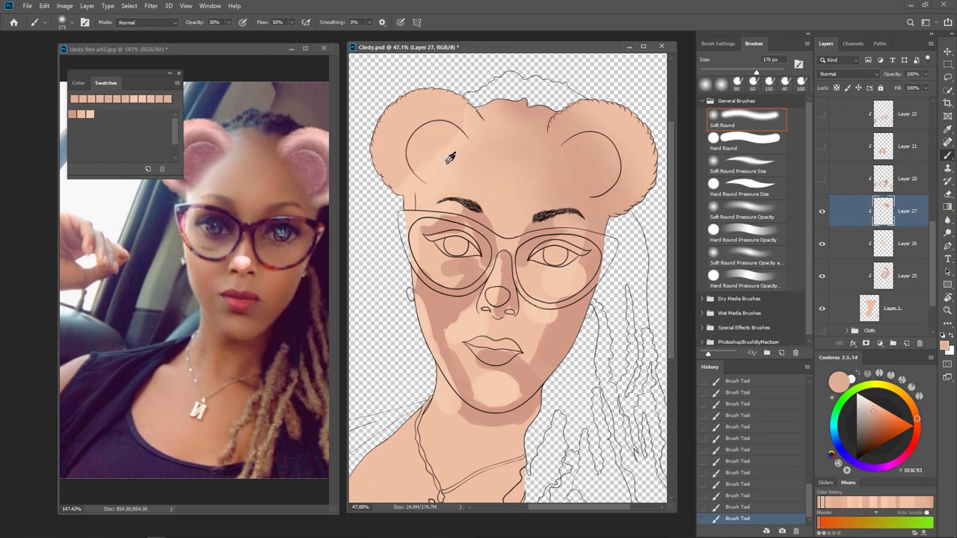
pyautogui.keyDown('alt'); pyautogui.click(448, 163); pyautogui.keyUp('alt')
pyautogui.keyDown('alt'); pyautogui.click(449, 166); pyautogui.keyUp('alt')
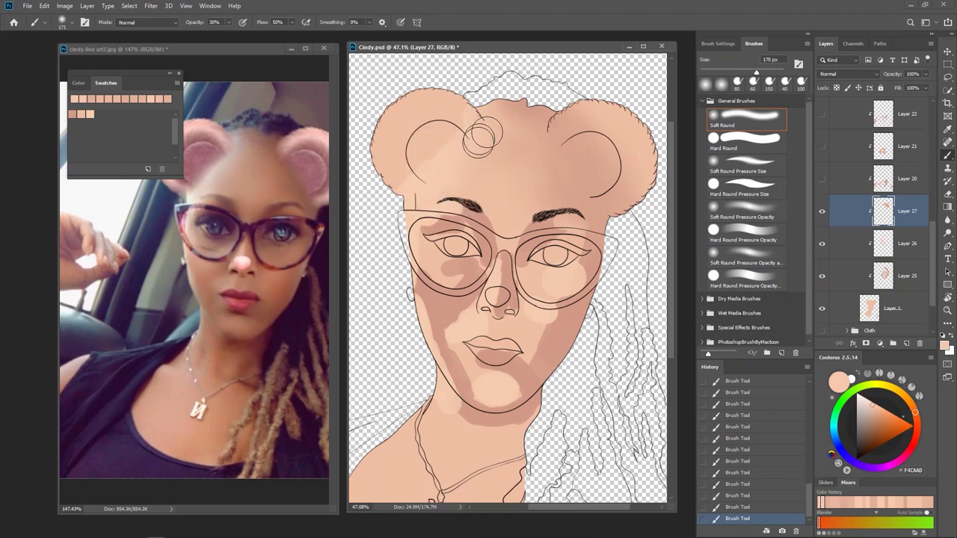
pyautogui.moveTo(482, 136); pyautogui.dragTo(443, 179)
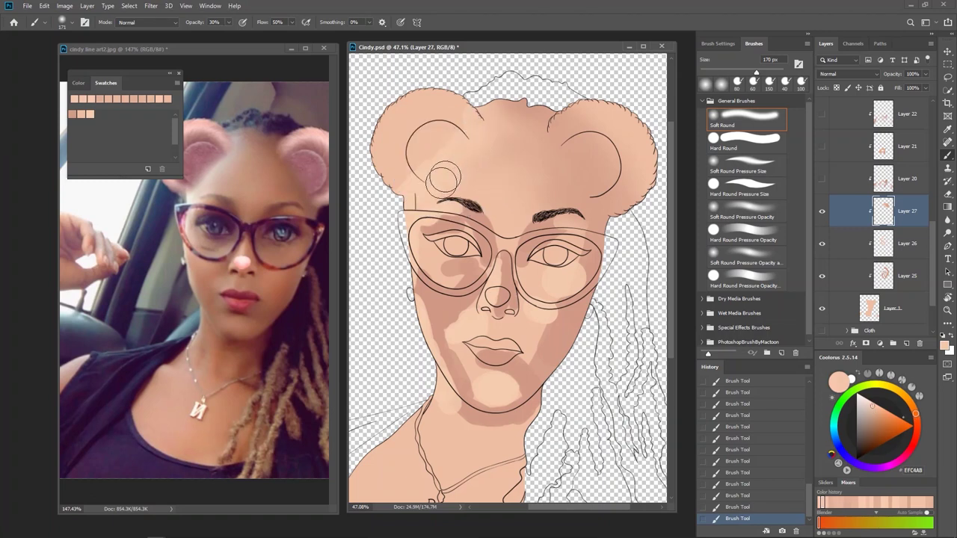
pyautogui.keyDown('alt'); pyautogui.click(518, 130); pyautogui.keyUp('alt')
pyautogui.keyDown('alt'); pyautogui.click(508, 127); pyautogui.keyUp('alt')
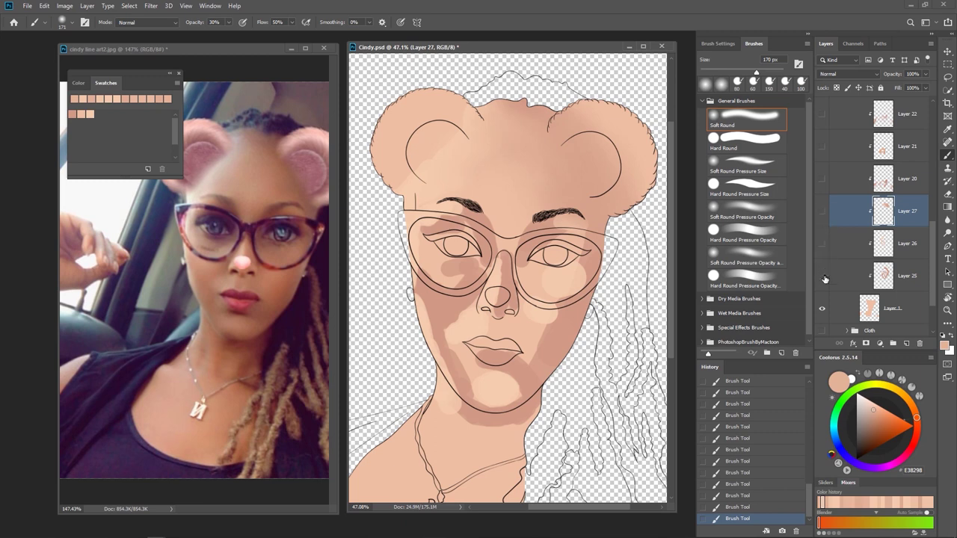
# Hide and show Layers 25, 26 and 27 to compare the blended shading with the flat skin base.
pyautogui.click(822, 278)
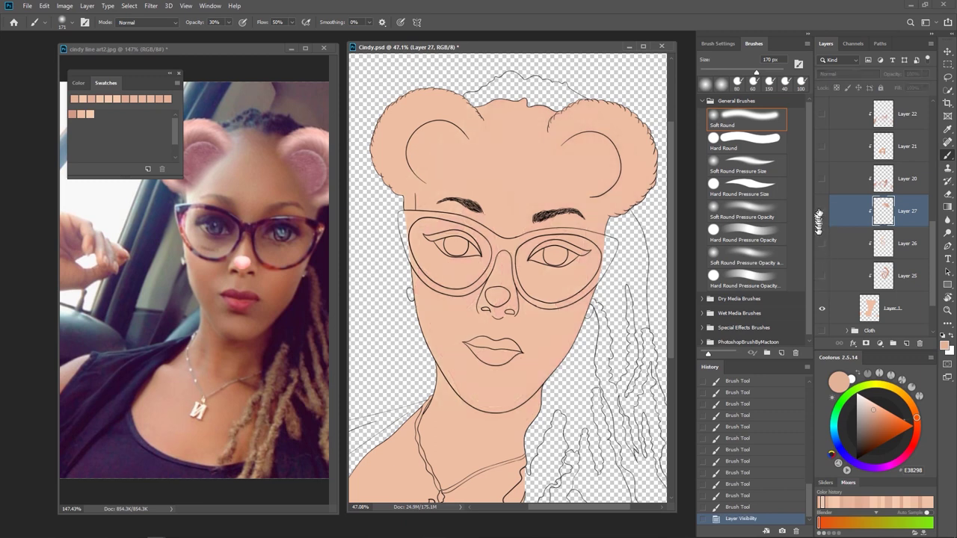
pyautogui.click(822, 277)
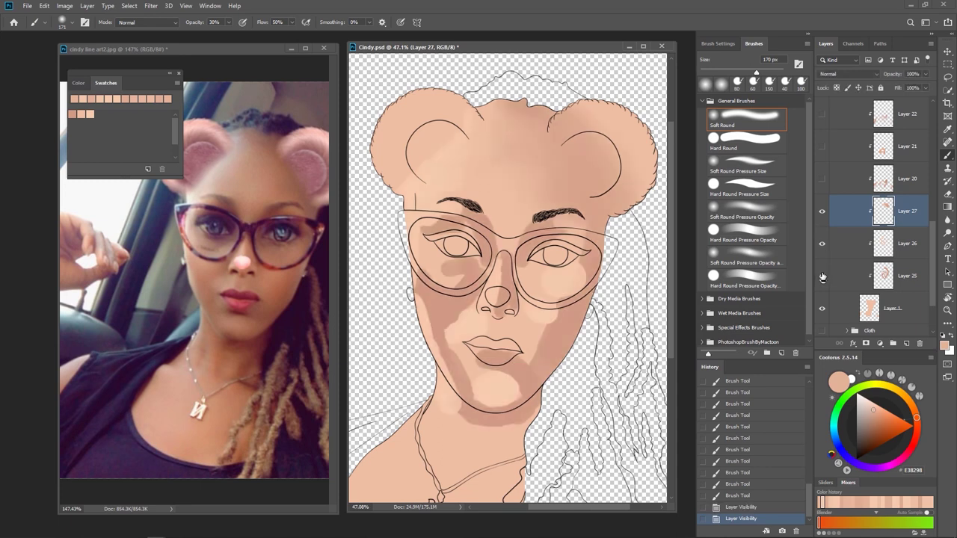
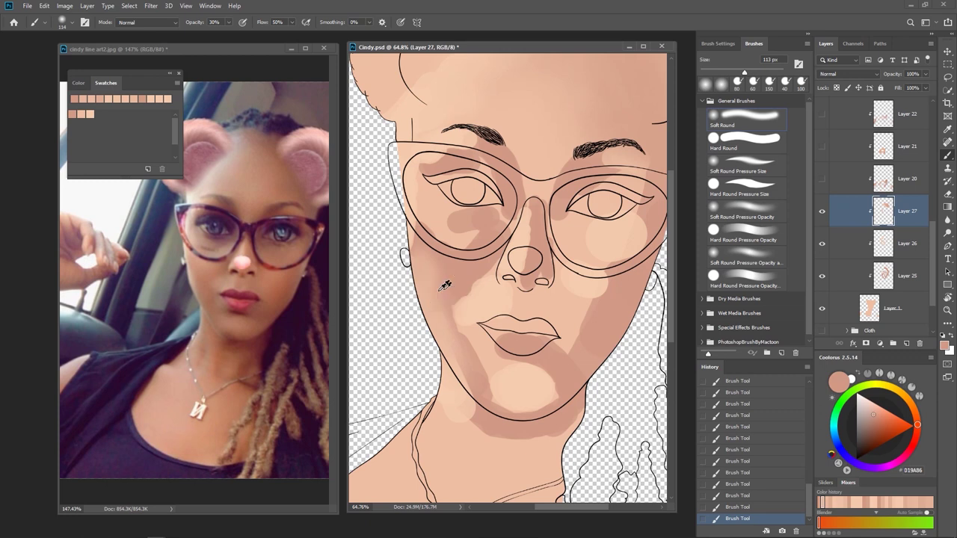
# Sample light and shadow skin tones and blend the shadow between the left-hand lens's outer edge and the cheek.
pyautogui.keyDown('alt'); pyautogui.click(429, 266); pyautogui.keyUp('alt')
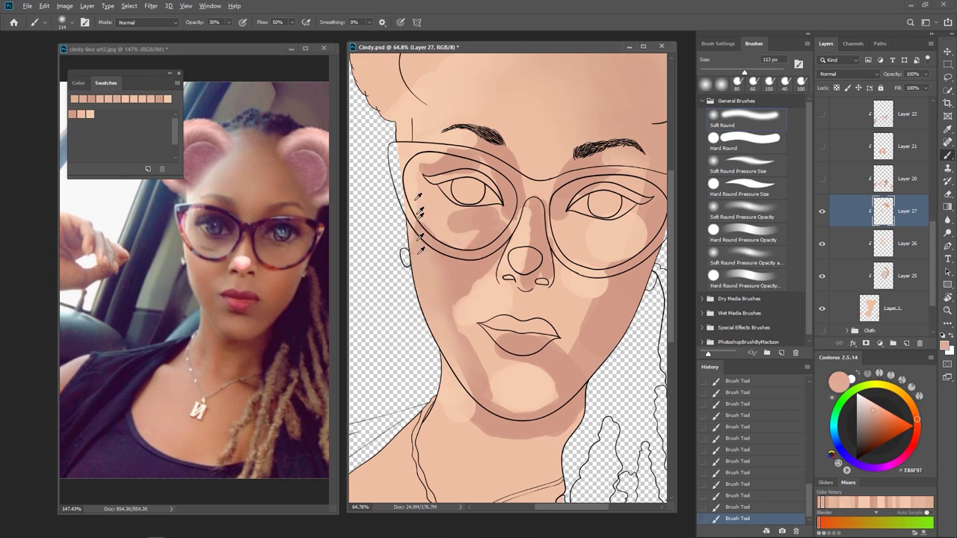
pyautogui.keyDown('alt'); pyautogui.click(415, 192); pyautogui.keyUp('alt')
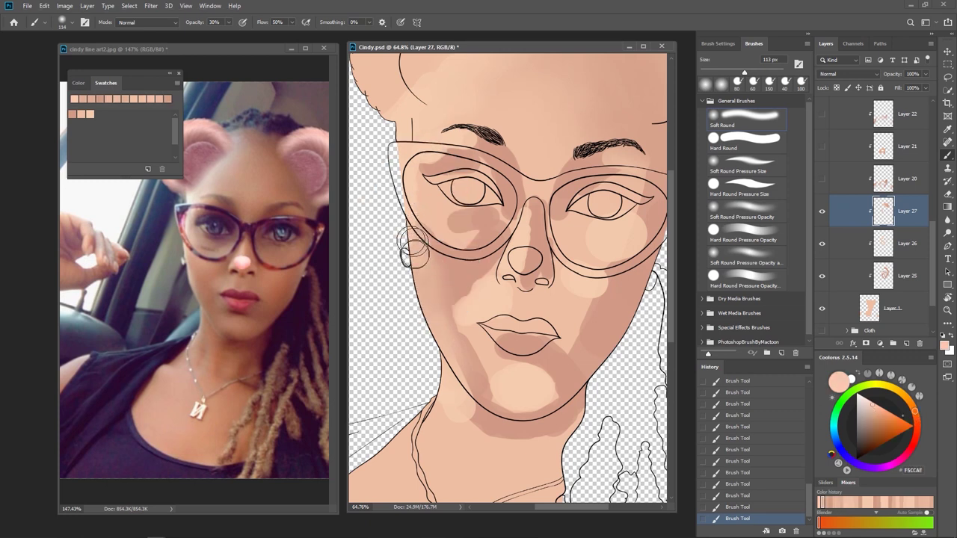
pyautogui.keyDown('alt'); pyautogui.click(441, 277); pyautogui.keyUp('alt')
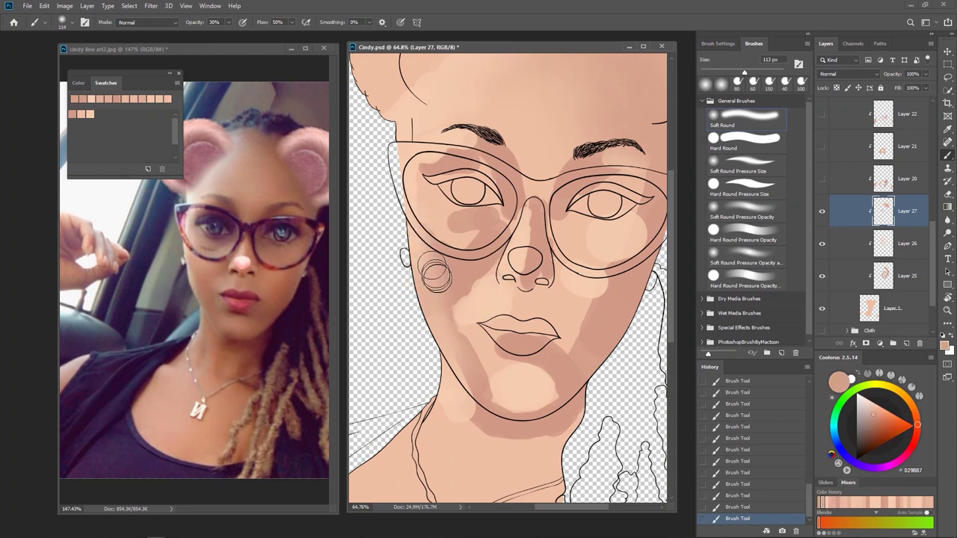
pyautogui.keyDown('alt'); pyautogui.click(421, 254); pyautogui.keyUp('alt')
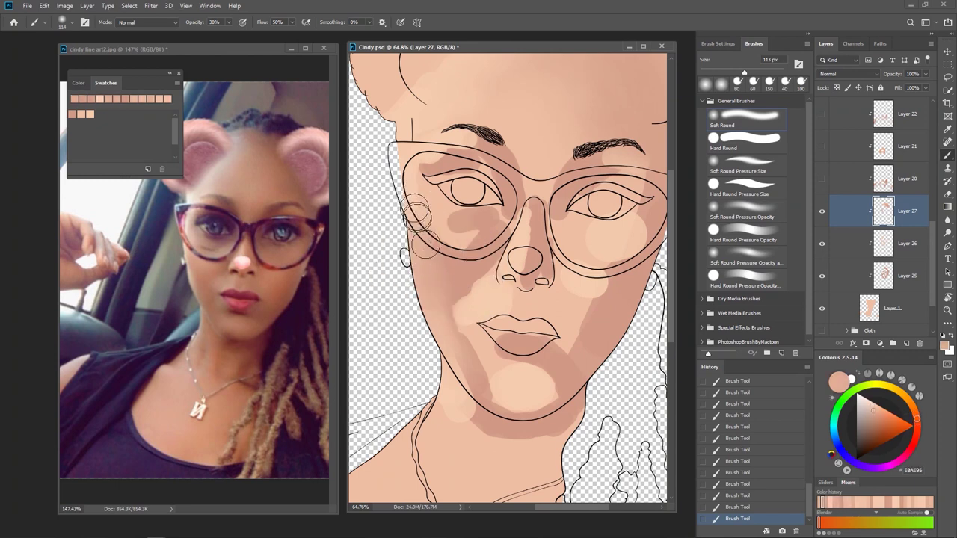
# Alternately sample jaw and cheek tones and soften the shadow down the left-hand side of the face to the jawline.
pyautogui.keyDown('alt'); pyautogui.click(445, 346); pyautogui.keyUp('alt')
pyautogui.keyDown('alt'); pyautogui.click(458, 370); pyautogui.keyUp('alt')
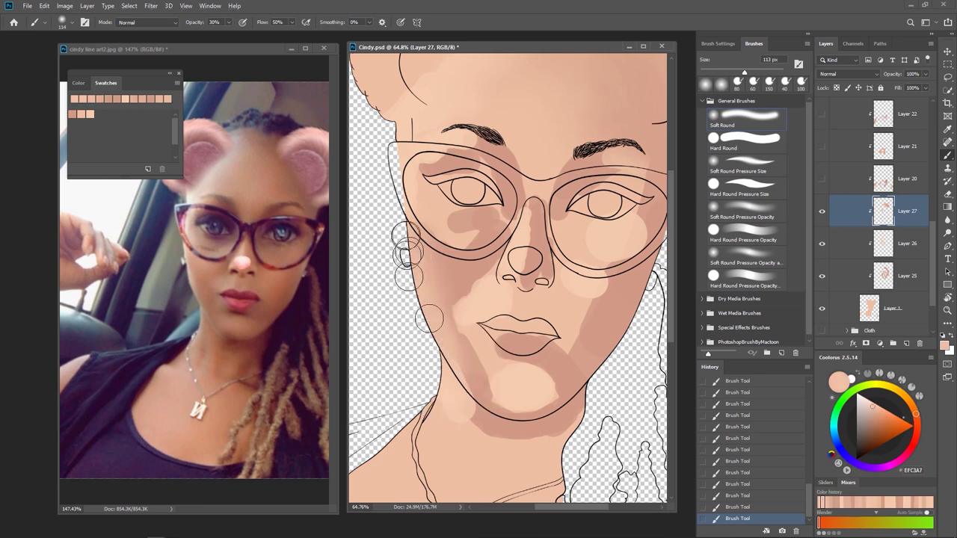
pyautogui.keyDown('alt'); pyautogui.click(458, 368); pyautogui.keyUp('alt')
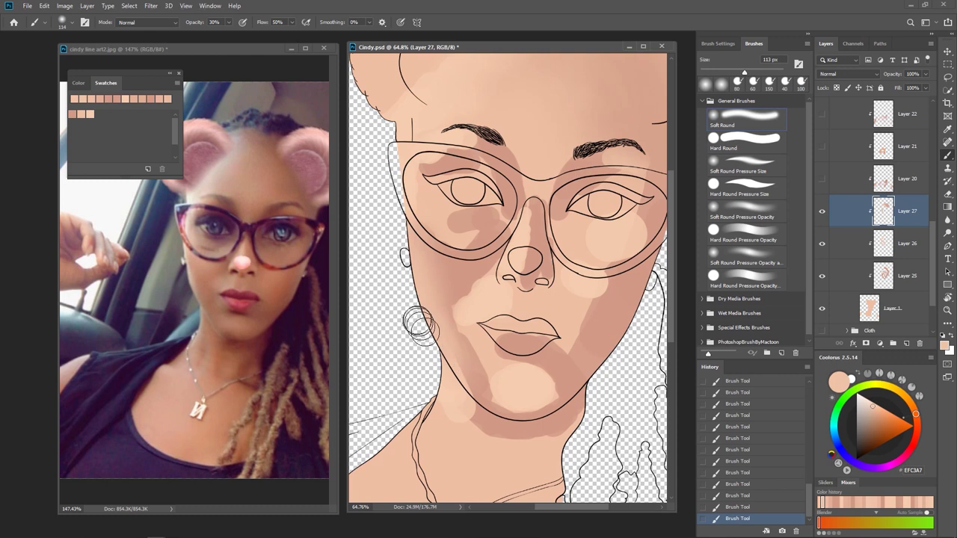
pyautogui.keyDown('alt'); pyautogui.click(457, 286); pyautogui.keyUp('alt')
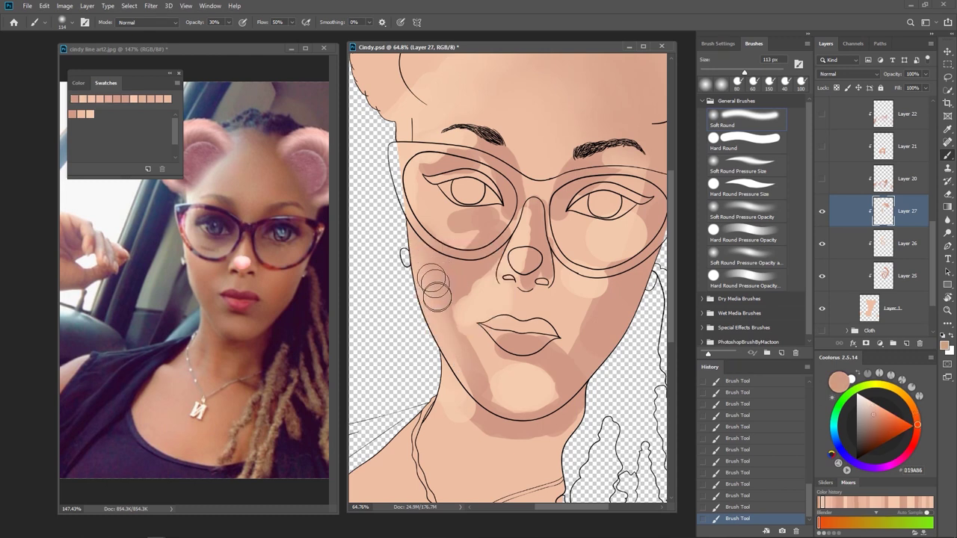
pyautogui.keyDown('alt'); pyautogui.click(457, 364); pyautogui.keyUp('alt')
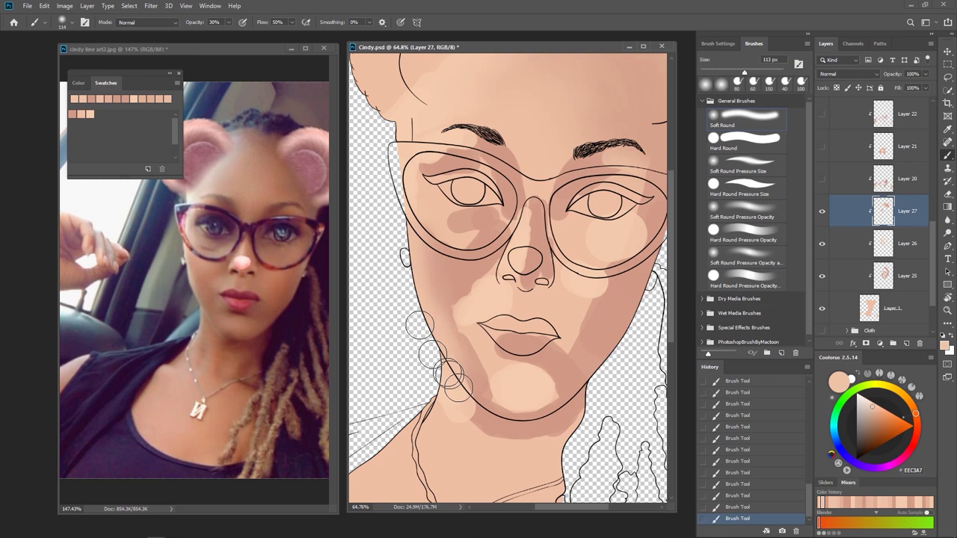
# Set the brush to 70 px and blend sampled tones into the hard shadow edge along the left-hand lower jaw.
pyautogui.keyDown('alt'); pyautogui.click(469, 367); pyautogui.keyUp('alt')
pyautogui.moveTo(476, 375); pyautogui.dragTo(462, 374)
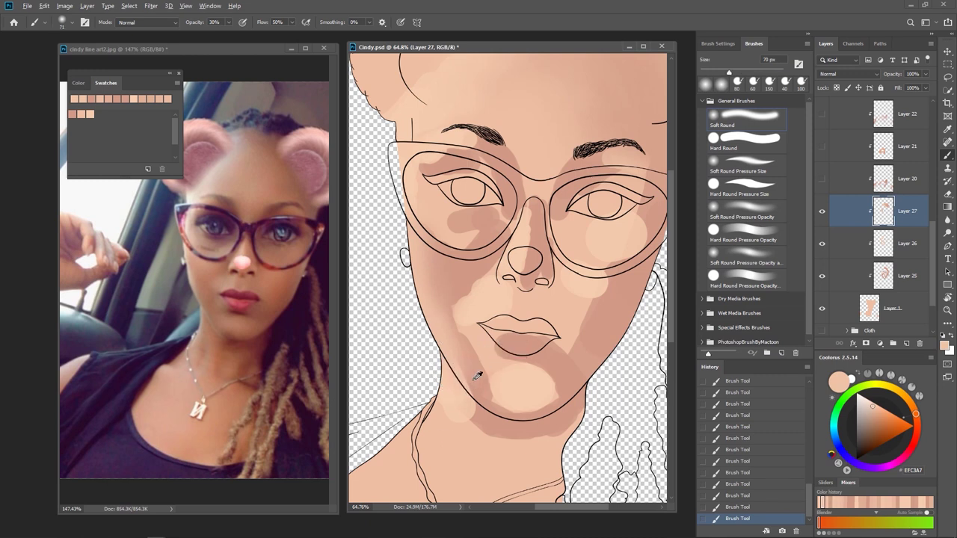
pyautogui.keyDown('alt'); pyautogui.click(455, 356); pyautogui.keyUp('alt')
pyautogui.keyDown('alt'); pyautogui.click(452, 377); pyautogui.keyUp('alt')
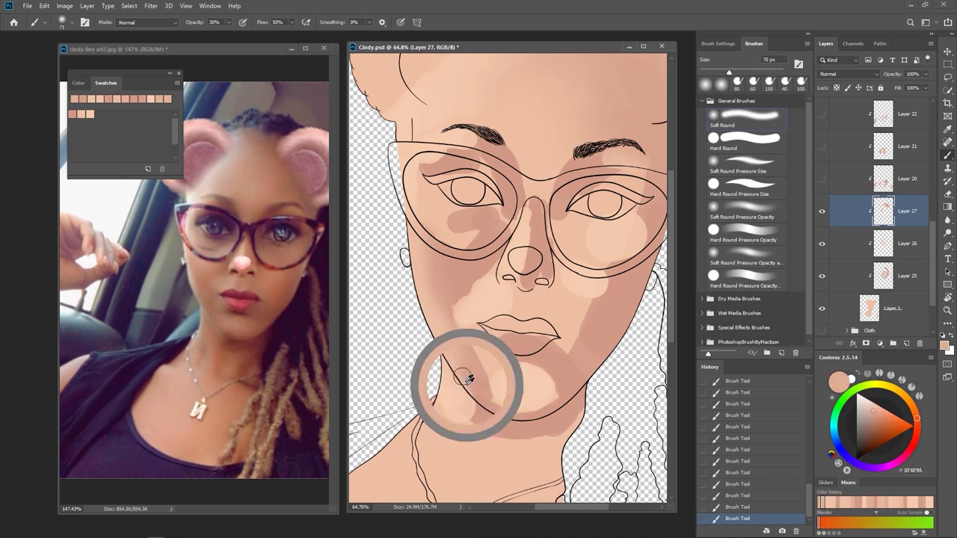
pyautogui.keyDown('alt'); pyautogui.click(460, 374); pyautogui.keyUp('alt')
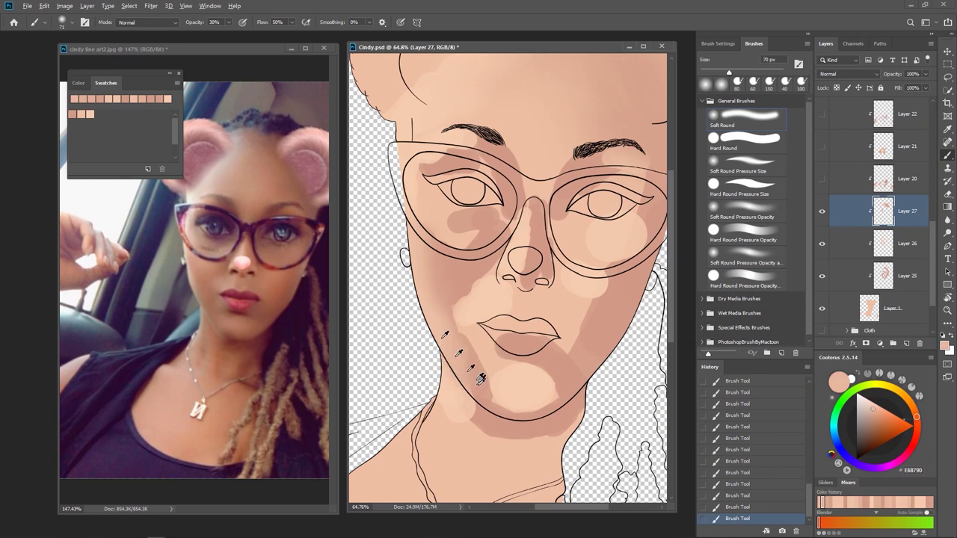
pyautogui.keyDown('alt'); pyautogui.click(471, 392); pyautogui.keyUp('alt')
pyautogui.keyDown('alt'); pyautogui.click(473, 386); pyautogui.keyUp('alt')
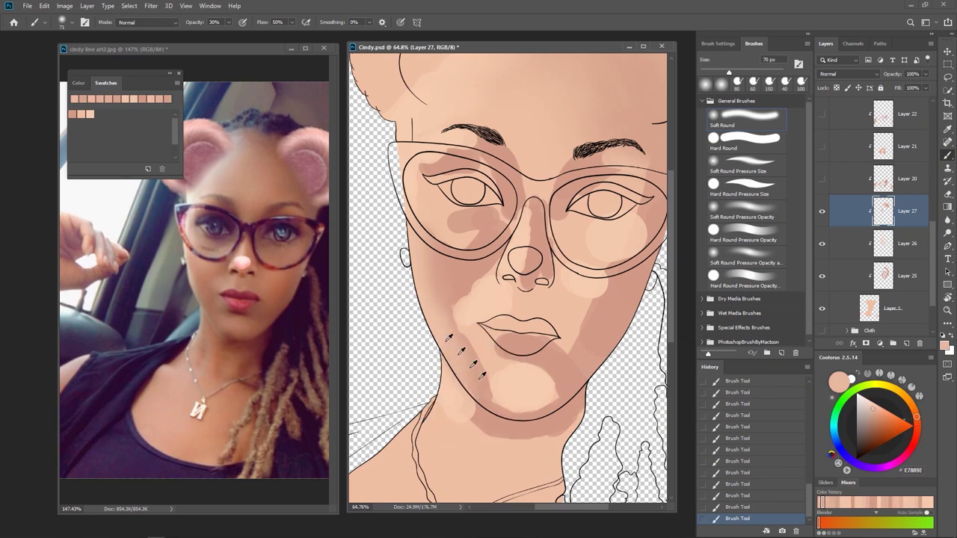
pyautogui.keyDown('alt'); pyautogui.click(477, 376); pyautogui.keyUp('alt')
# Blend sampled tones across the outer left-hand cheek, enlarging the brush to 194 px and reducing it to 126 px.
pyautogui.keyDown('alt'); pyautogui.click(447, 306); pyautogui.keyUp('alt')
pyautogui.moveTo(459, 286)
pyautogui.mouseDown()
pyautogui.moveTo(436, 275)
pyautogui.moveTo(441, 297)
pyautogui.moveTo(431, 278)
pyautogui.mouseUp()
pyautogui.keyDown('alt'); pyautogui.click(430, 278); pyautogui.keyUp('alt')
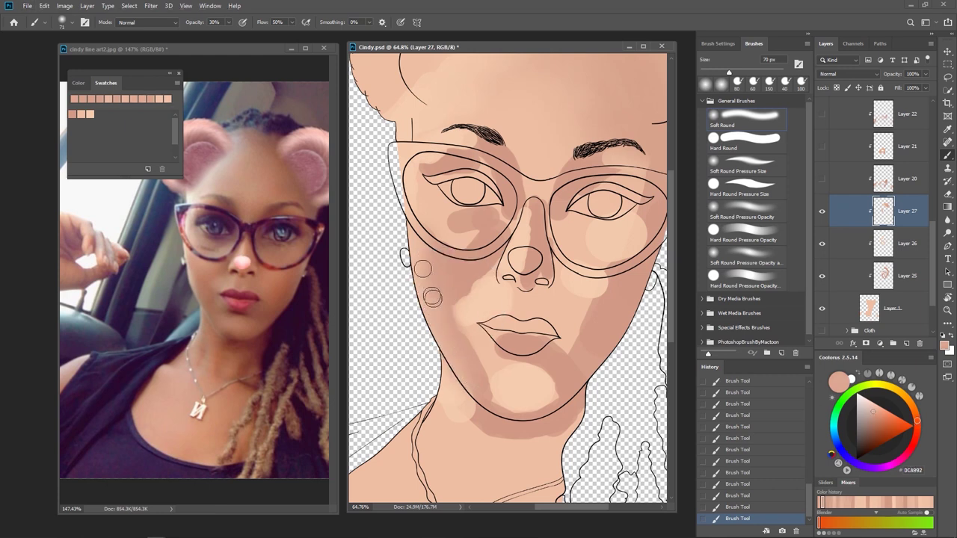
pyautogui.moveTo(444, 273); pyautogui.dragTo(473, 274)
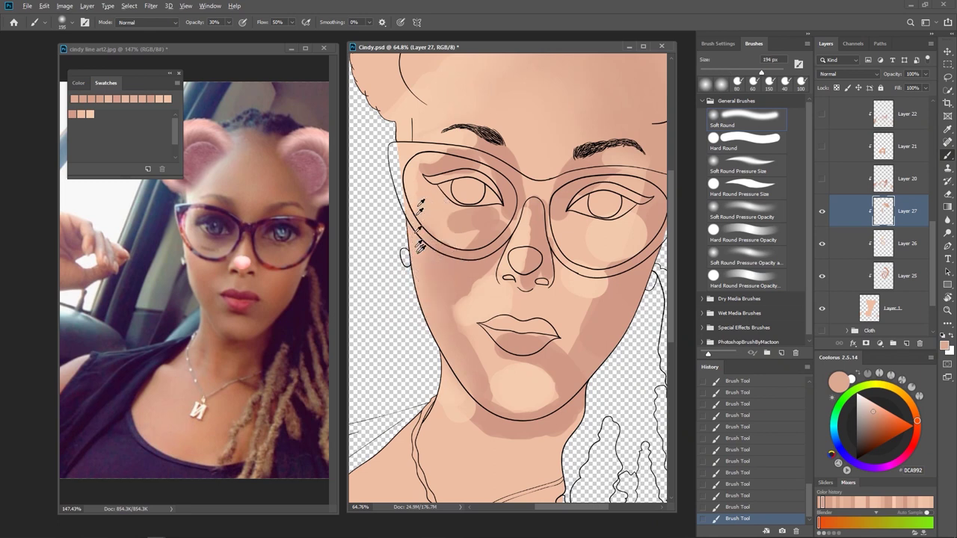
pyautogui.keyDown('alt'); pyautogui.click(420, 238); pyautogui.keyUp('alt')
pyautogui.moveTo(426, 281); pyautogui.dragTo(416, 281)
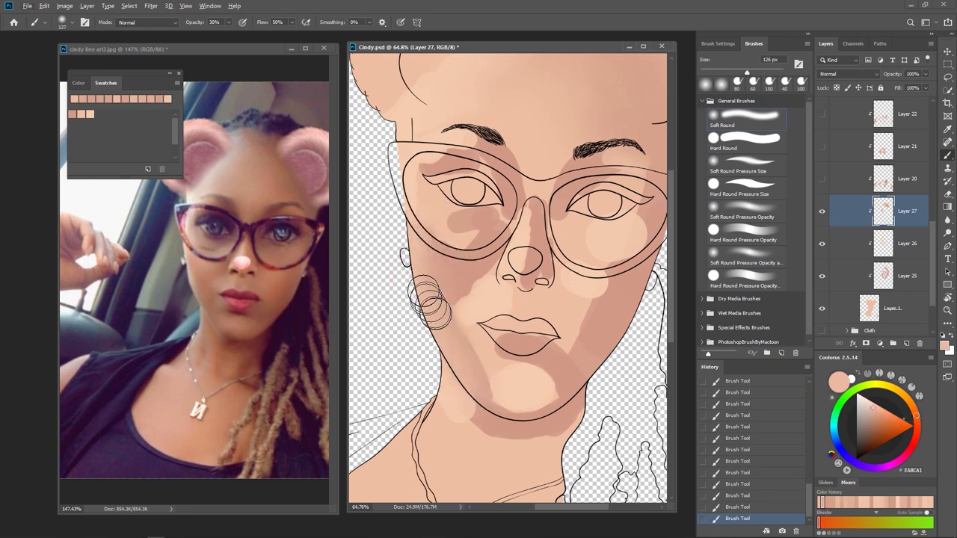
pyautogui.keyDown('alt'); pyautogui.click(467, 272); pyautogui.keyUp('alt')
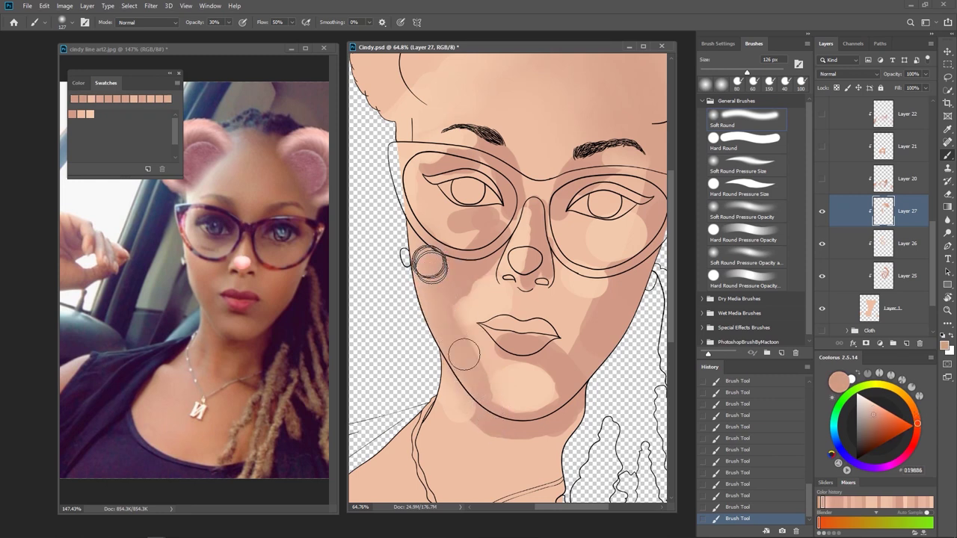
# Set the brush to 62 px and blend the left-hand cheek shadow into the highlight between the nose and mouth corner.
pyautogui.keyDown('alt'); pyautogui.moveTo(482, 277); pyautogui.dragTo(458, 281); pyautogui.keyUp('alt')
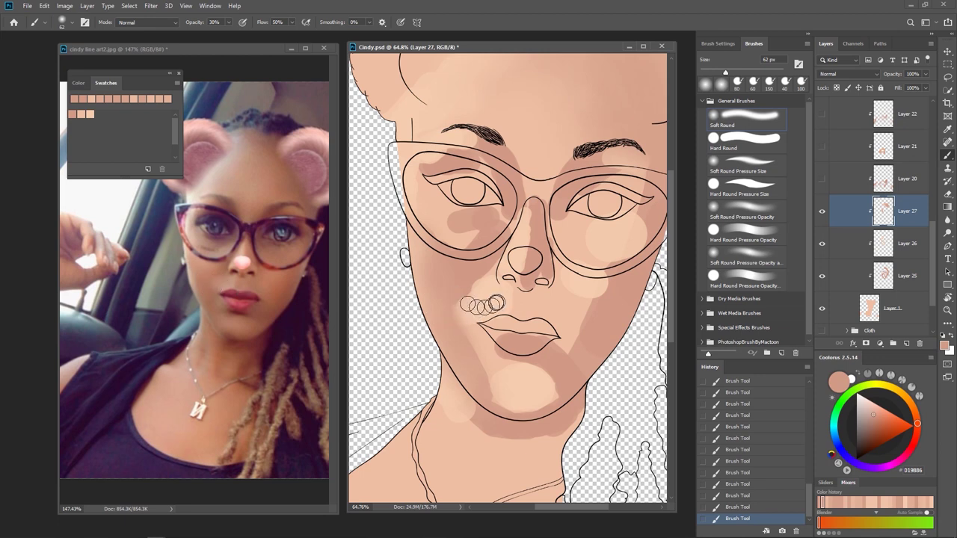
pyautogui.keyDown('alt'); pyautogui.click(471, 278); pyautogui.keyUp('alt')
pyautogui.keyDown('alt'); pyautogui.click(470, 277); pyautogui.keyUp('alt')
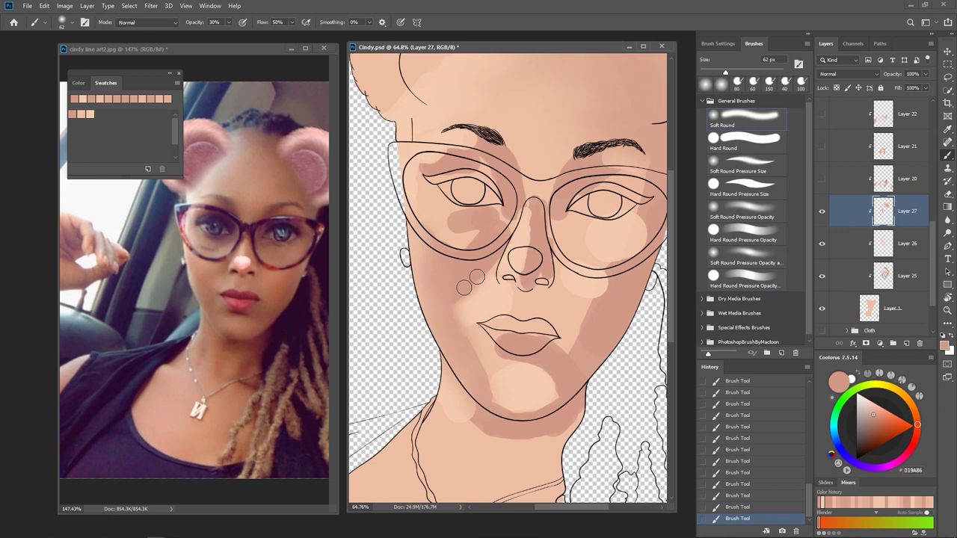
pyautogui.keyDown('alt'); pyautogui.click(490, 294); pyautogui.keyUp('alt')
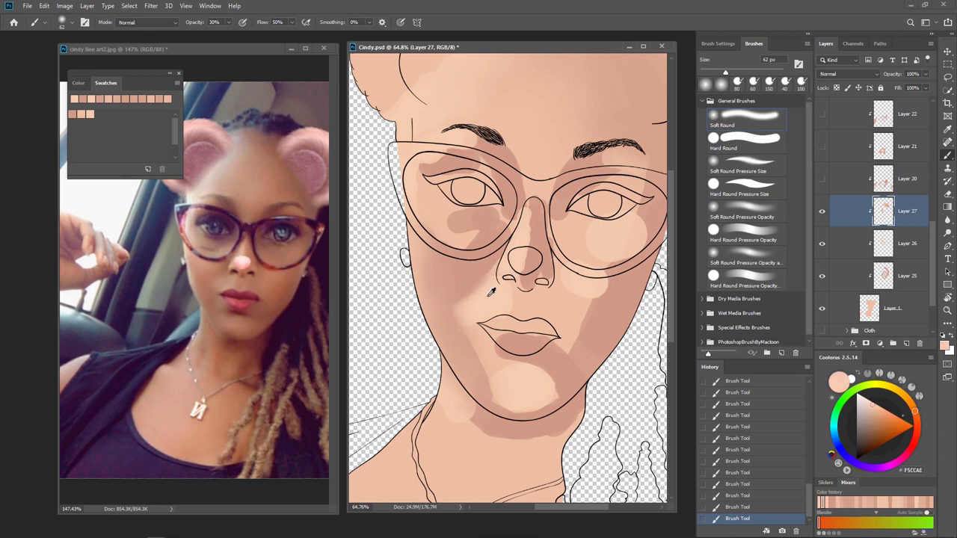
pyautogui.keyDown('alt'); pyautogui.click(445, 291); pyautogui.keyUp('alt')
pyautogui.keyDown('alt'); pyautogui.click(459, 344); pyautogui.keyUp('alt')
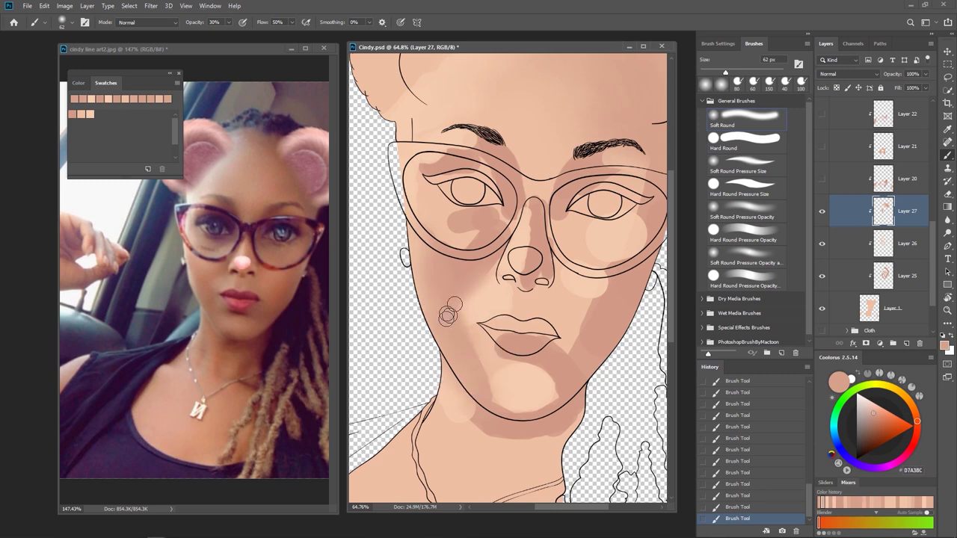
pyautogui.keyDown('alt'); pyautogui.click(472, 308); pyautogui.keyUp('alt')
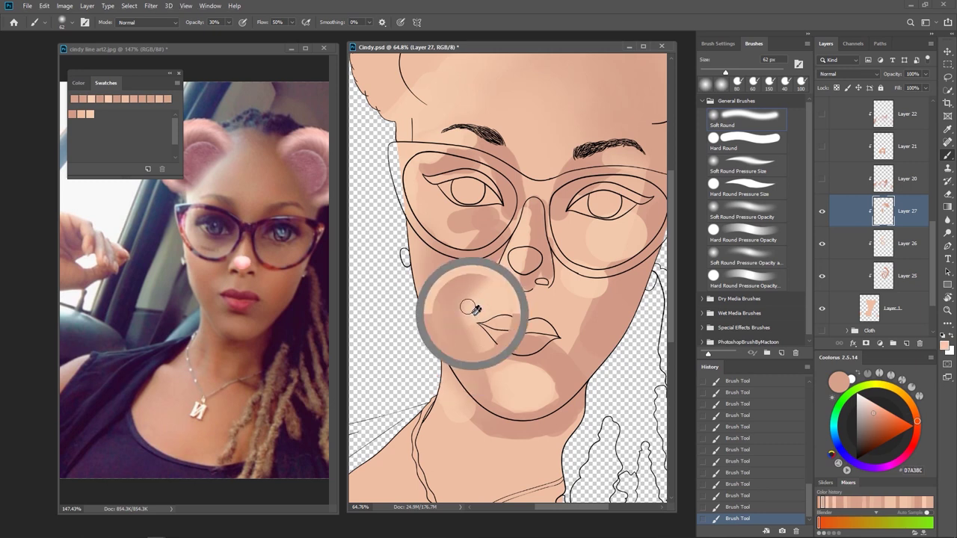
pyautogui.keyDown('alt'); pyautogui.click(472, 314); pyautogui.keyUp('alt')
# Try blending the left-hand cheek with a 124 px brush, and undo the last seven brush strokes.
pyautogui.keyDown('alt'); pyautogui.rightClick(441, 280); pyautogui.keyUp('alt')
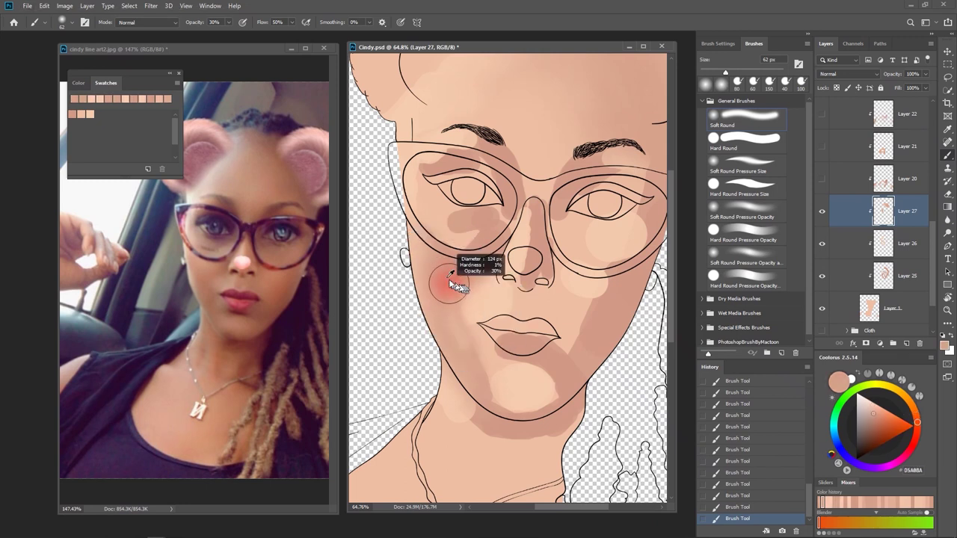
pyautogui.keyDown('alt'); pyautogui.click(490, 302); pyautogui.keyUp('alt')
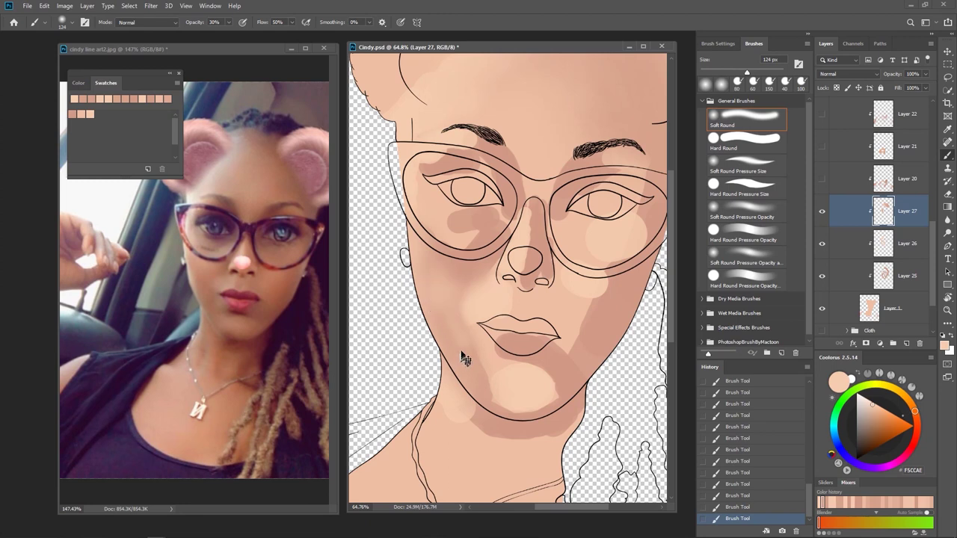
pyautogui.hotkey('ctrl', 'z')
pyautogui.hotkey('ctrl', 'z')
pyautogui.hotkey('ctrl', 'z')
pyautogui.hotkey('ctrl', 'z')
pyautogui.hotkey('ctrl', 'z')
pyautogui.hotkey('ctrl', 'z')
pyautogui.hotkey('ctrl', 'z')
# Set the brush to 71 px and blend sampled shadow tones into the cheek below the left-hand lens.
pyautogui.keyDown('alt'); pyautogui.click(442, 275); pyautogui.keyUp('alt')
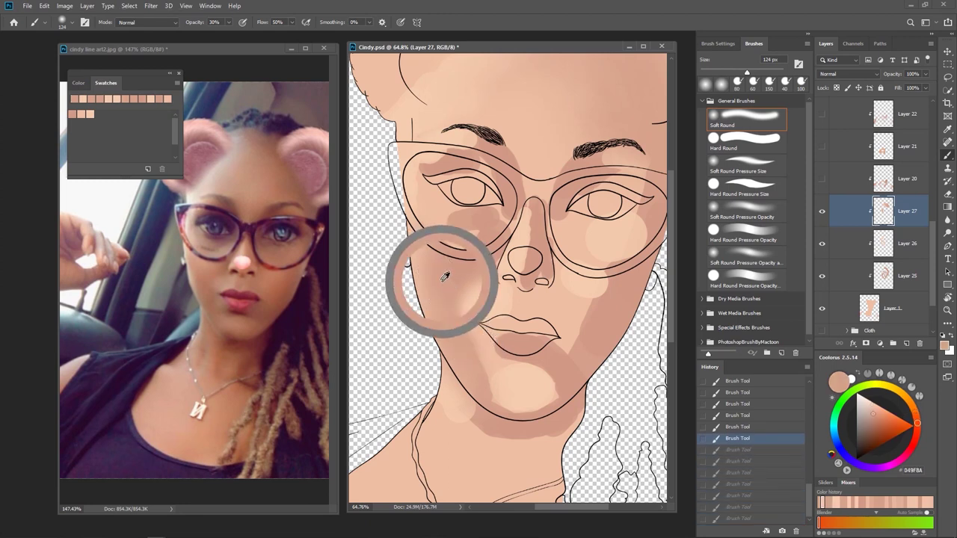
pyautogui.moveTo(469, 297)
pyautogui.mouseDown()
pyautogui.moveTo(447, 292)
pyautogui.moveTo(458, 297)
pyautogui.mouseUp()
pyautogui.keyDown('alt'); pyautogui.click(483, 284); pyautogui.keyUp('alt')
pyautogui.keyDown('alt'); pyautogui.click(483, 265); pyautogui.keyUp('alt')
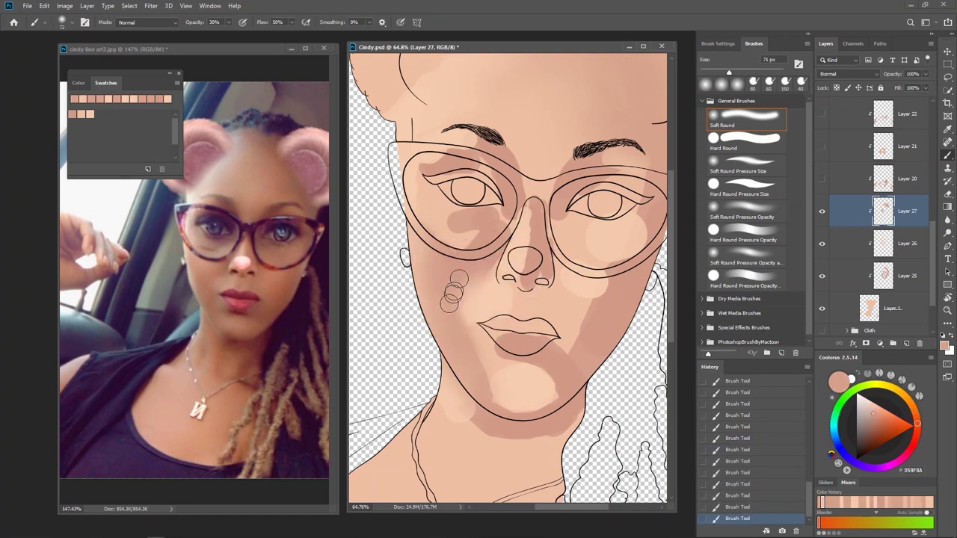
# Sample shadow and highlight tones and soften the shading from the cheek down past the left-hand corner of the mouth.
pyautogui.keyDown('alt'); pyautogui.click(457, 290); pyautogui.keyUp('alt')
pyautogui.keyDown('alt'); pyautogui.click(463, 346); pyautogui.keyUp('alt')
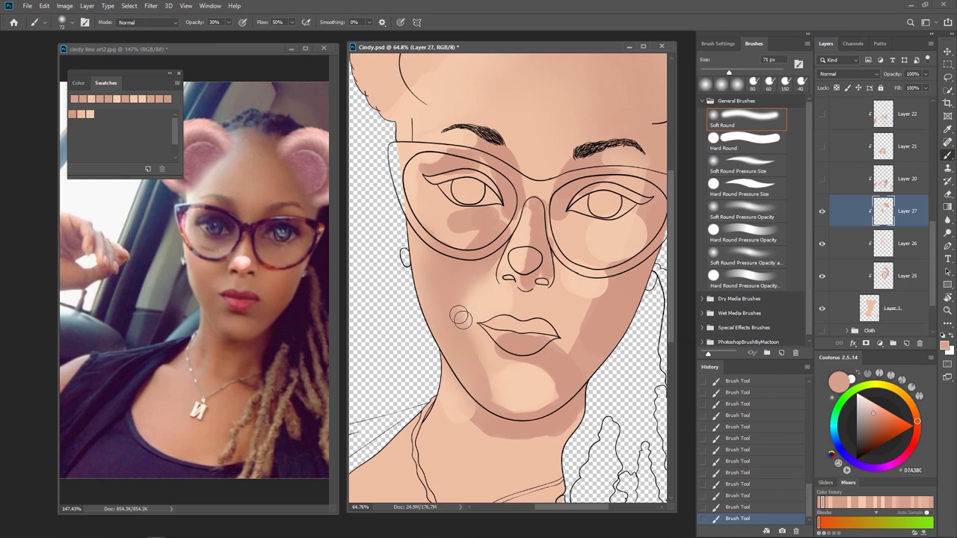
pyautogui.keyDown('alt'); pyautogui.click(464, 336); pyautogui.keyUp('alt')
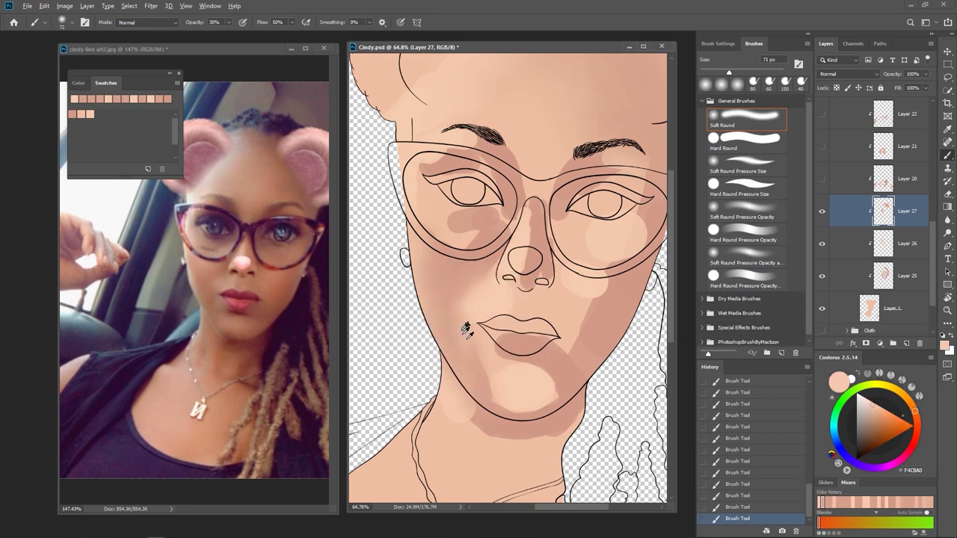
pyautogui.keyDown('alt'); pyautogui.click(462, 338); pyautogui.keyUp('alt')
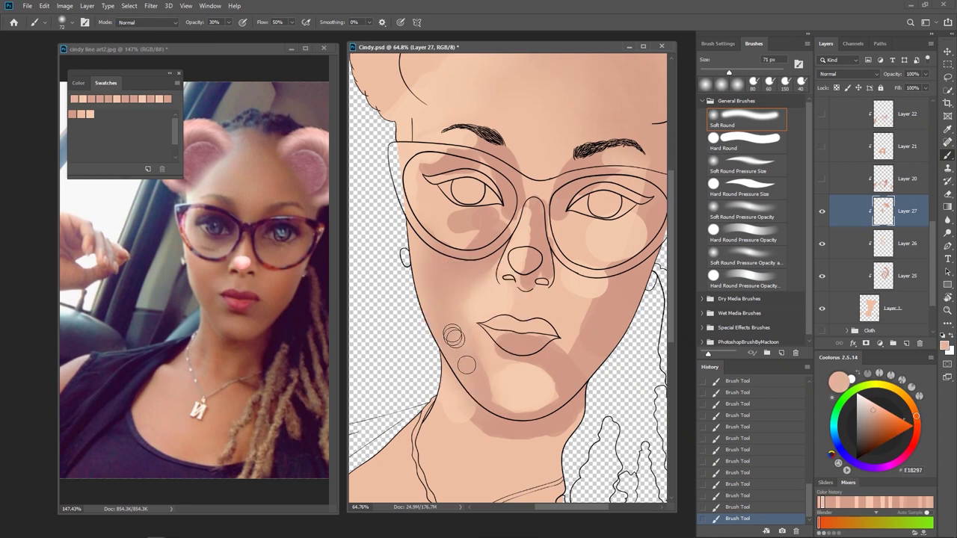
# Set the brush to 112 px and smooth sampled mid-tones over the left-hand cheek and lower jaw.
pyautogui.keyDown('alt'); pyautogui.click(448, 287); pyautogui.keyUp('alt')
pyautogui.keyDown('alt'); pyautogui.rightClick(448, 287); pyautogui.keyUp('alt')
pyautogui.keyDown('alt'); pyautogui.click(463, 280); pyautogui.keyUp('alt')
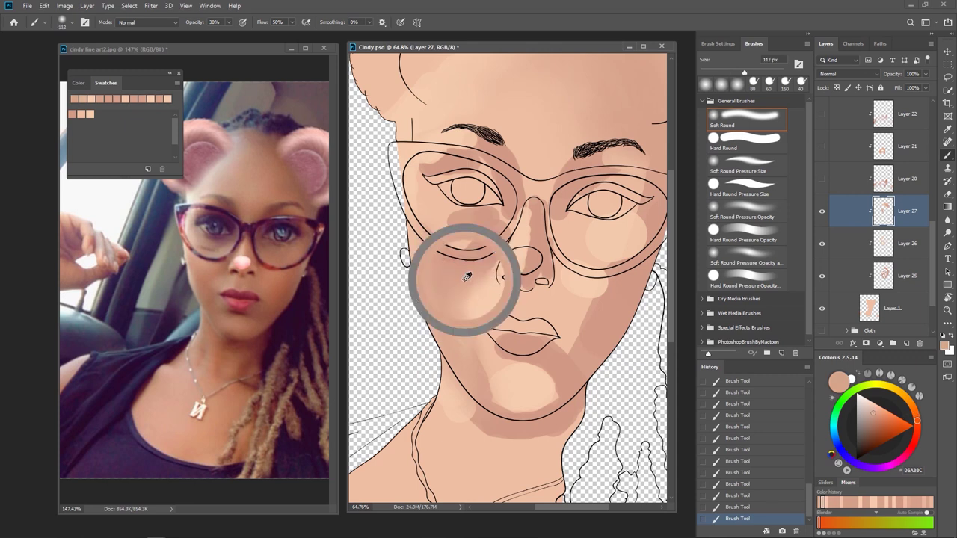
pyautogui.keyDown('alt'); pyautogui.click(460, 272); pyautogui.keyUp('alt')
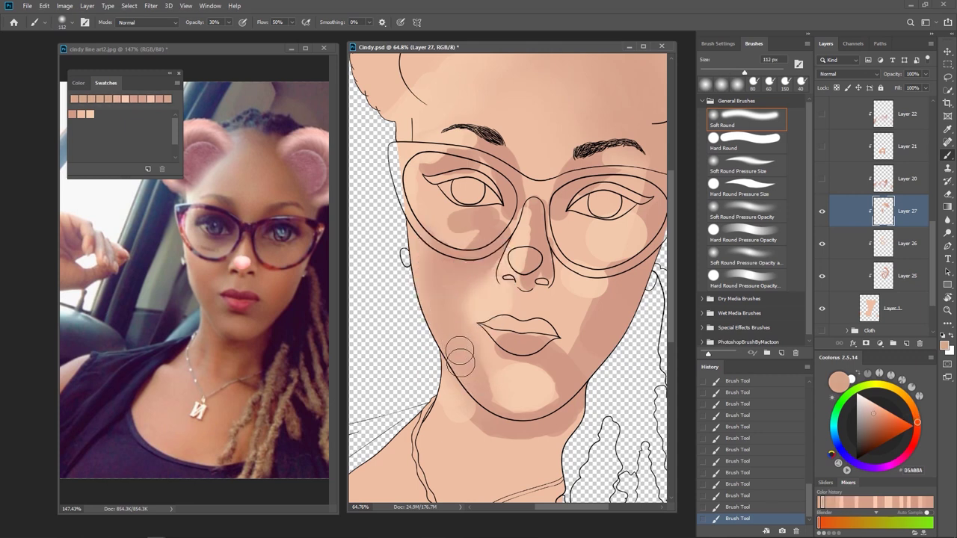
# Set the brush to 78 px and blend sampled light and shadow tones on the cheek beside the left-hand nostril.
pyautogui.keyDown('alt'); pyautogui.rightClick(459, 277); pyautogui.keyUp('alt')
pyautogui.keyDown('alt'); pyautogui.click(479, 289); pyautogui.keyUp('alt')
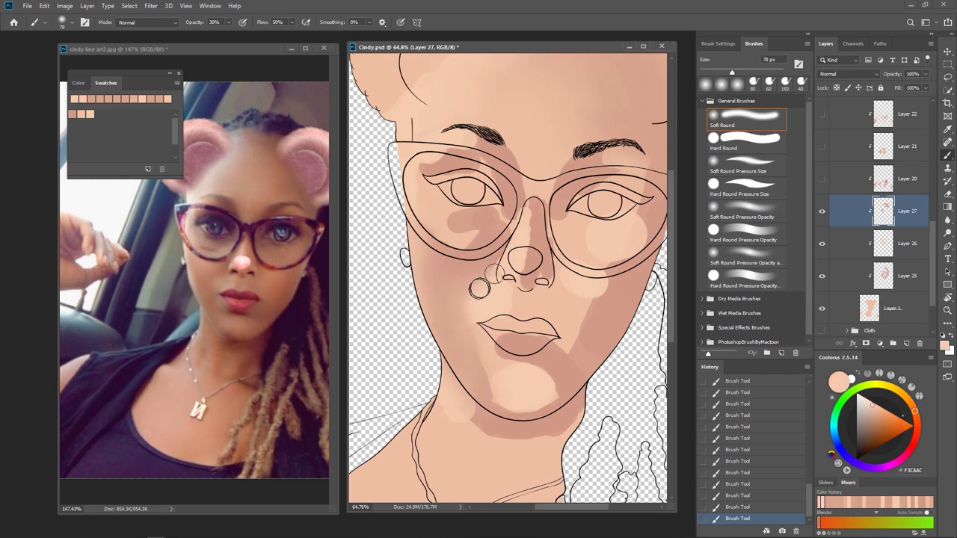
pyautogui.keyDown('alt'); pyautogui.click(490, 261); pyautogui.keyUp('alt')
pyautogui.keyDown('alt'); pyautogui.click(456, 280); pyautogui.keyUp('alt')
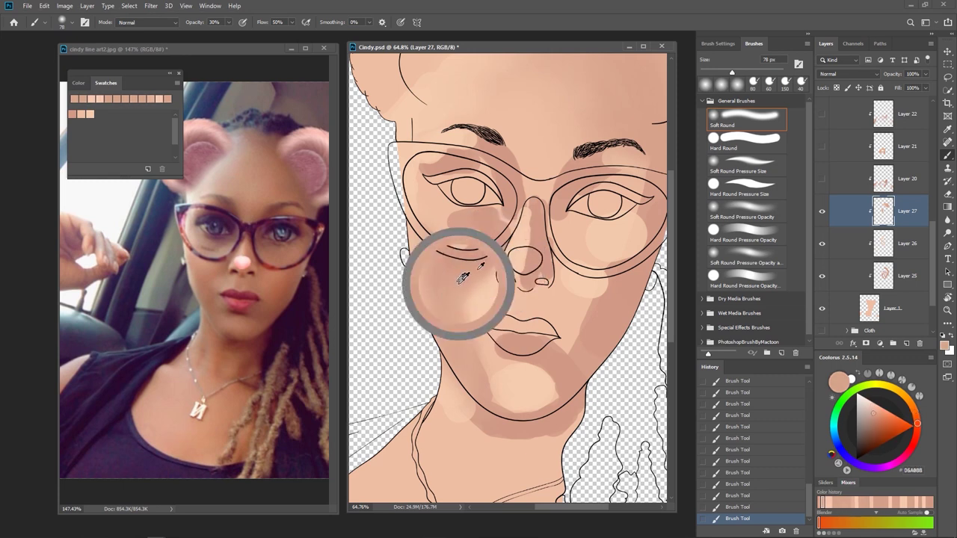
pyautogui.keyDown('alt'); pyautogui.click(489, 295); pyautogui.keyUp('alt')
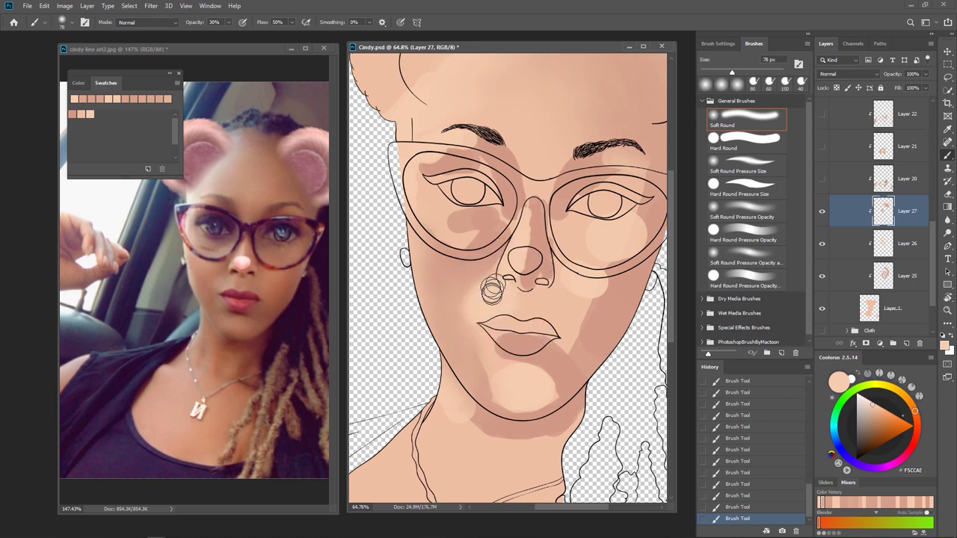
# Set the brush to 53 px and refine the shadow edge between the left-hand nostril and cheek with sampled tones.
pyautogui.keyDown('alt'); pyautogui.click(491, 261); pyautogui.keyUp('alt')
pyautogui.moveTo(487, 266); pyautogui.dragTo(475, 267)
pyautogui.keyDown('alt'); pyautogui.click(490, 271); pyautogui.keyUp('alt')
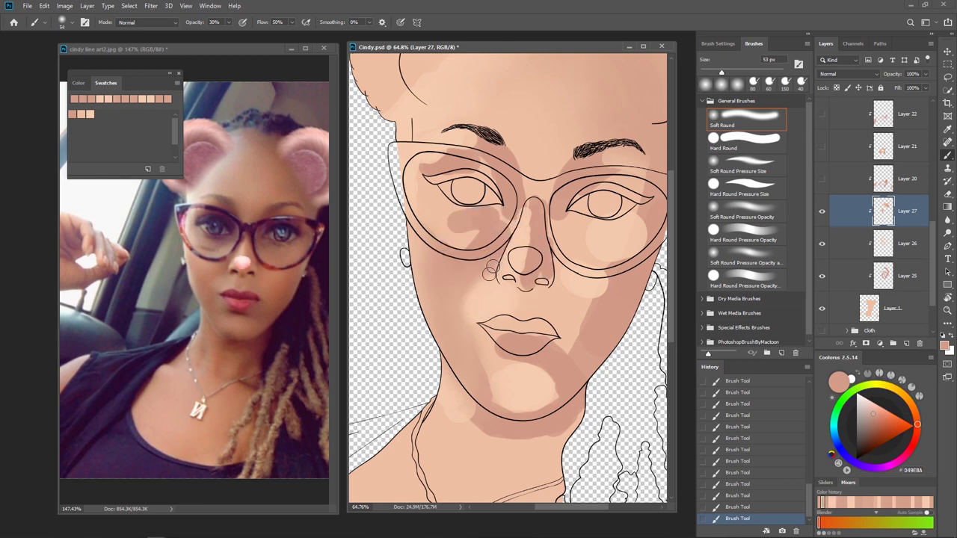
pyautogui.keyDown('alt'); pyautogui.click(481, 290); pyautogui.keyUp('alt')
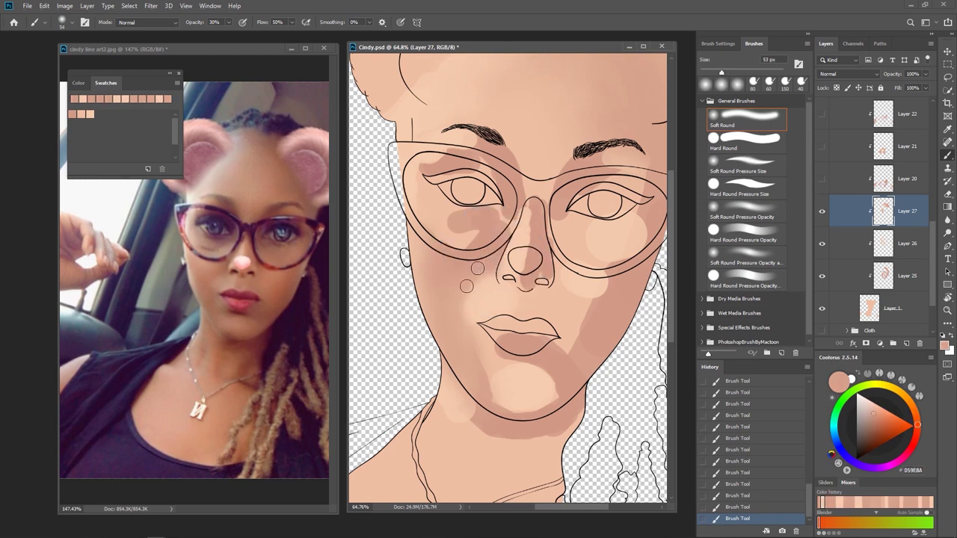
# Set the brush to 187 px and blend sampled light and mid skin tones over the left-hand cheek.
pyautogui.keyDown('alt'); pyautogui.click(470, 306); pyautogui.keyUp('alt')
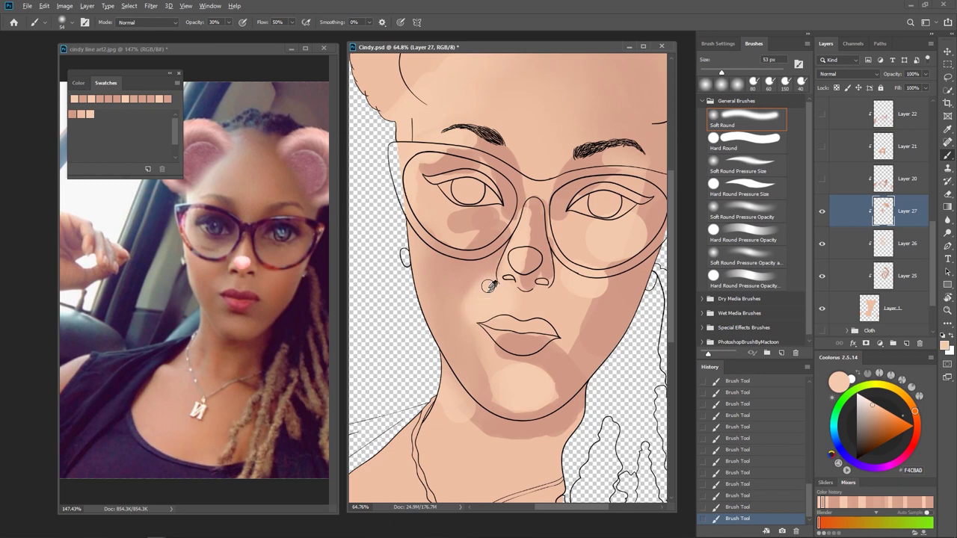
pyautogui.scroll(-5, 523, 329)
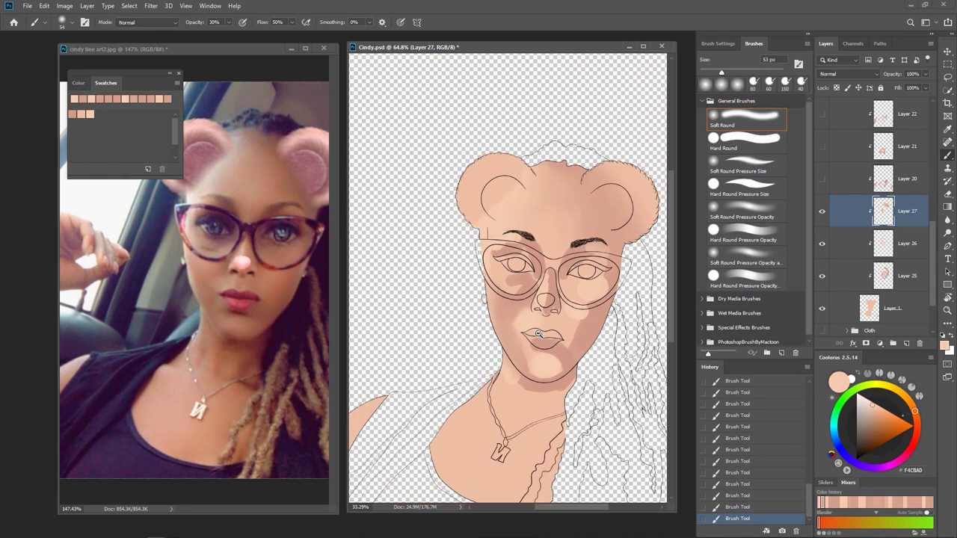
pyautogui.moveTo(581, 346)
pyautogui.mouseDown()
pyautogui.moveTo(551, 335)
pyautogui.moveTo(576, 331)
pyautogui.moveTo(523, 330)
pyautogui.mouseUp()
pyautogui.moveTo(508, 271); pyautogui.dragTo(517, 289)
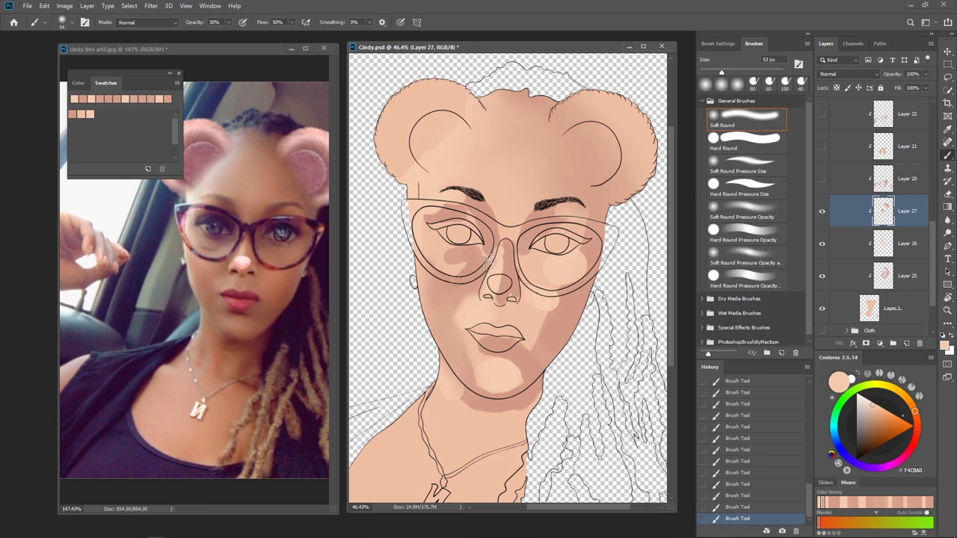
pyautogui.moveTo(434, 293); pyautogui.dragTo(450, 302)
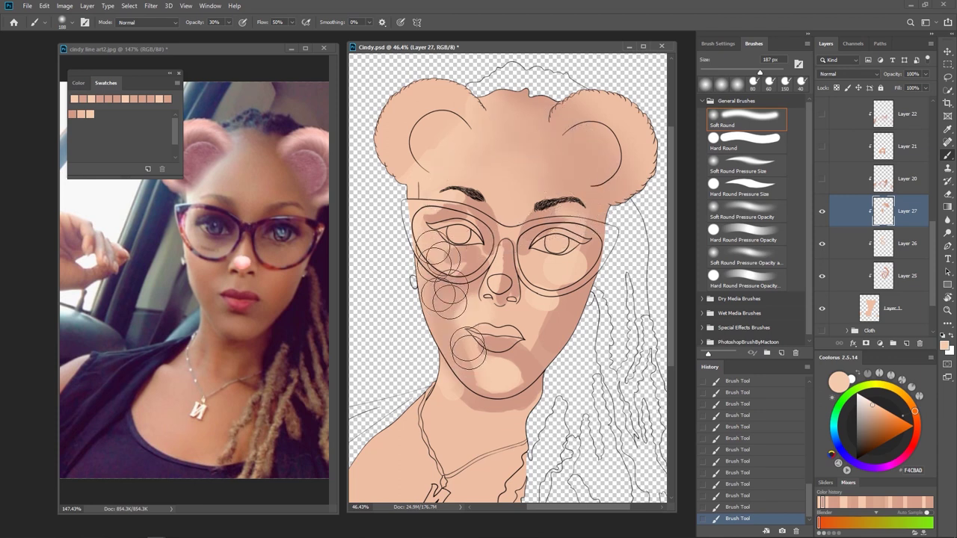
pyautogui.keyDown('alt'); pyautogui.click(580, 149); pyautogui.keyUp('alt')
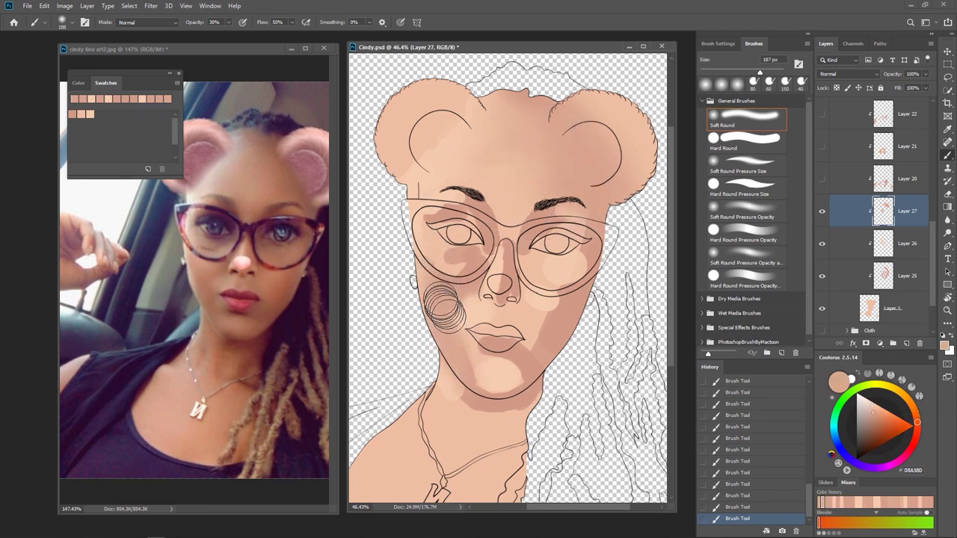
pyautogui.moveTo(410, 298); pyautogui.dragTo(463, 305)
# Show the Color Fill 1 layer as a dark backdrop behind the portrait.
pyautogui.scroll(-2, 937, 243)
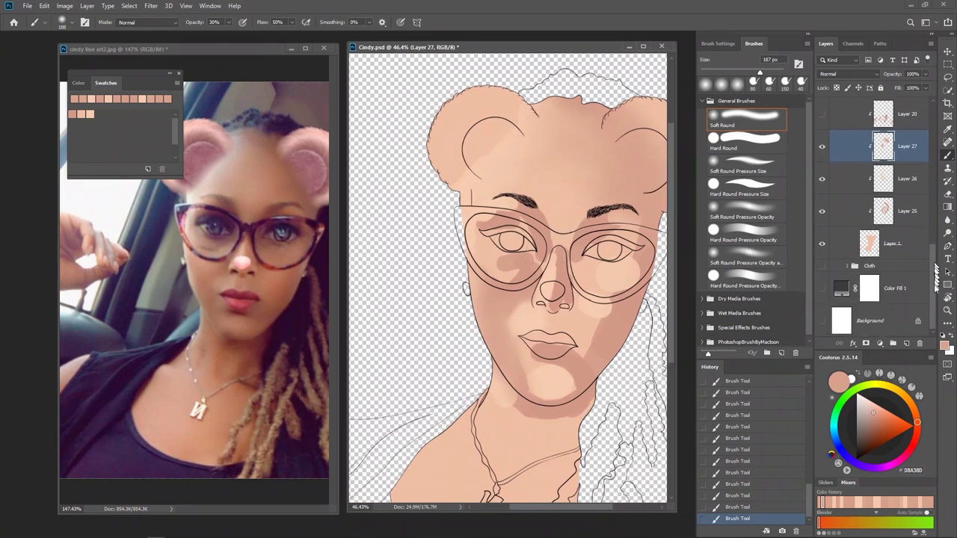
pyautogui.click(822, 288)
pyautogui.moveTo(502, 298); pyautogui.dragTo(535, 293)
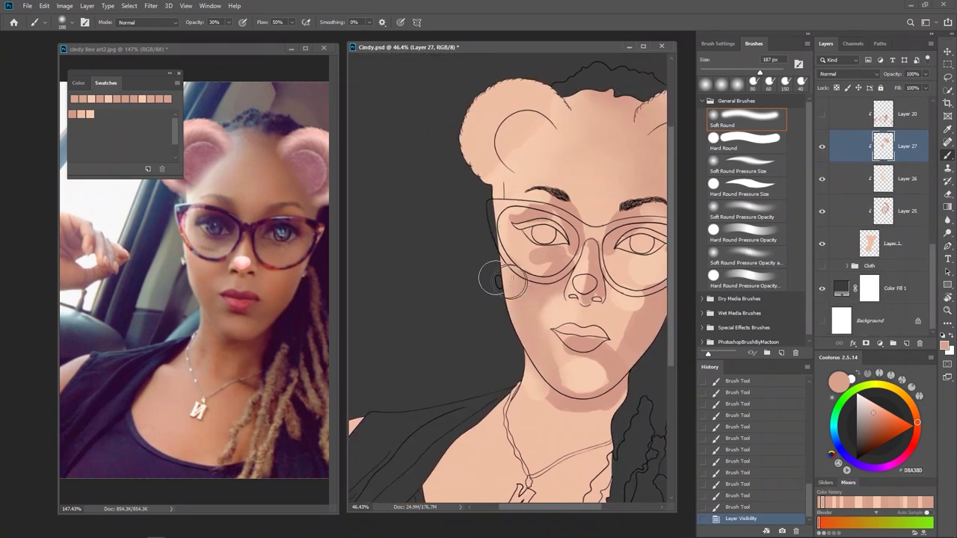
# Pick the darker skin-tone swatch and switch to the Hard Round Pressure Opacity brush, cancelling any swatch renaming.
pyautogui.click(72, 112)
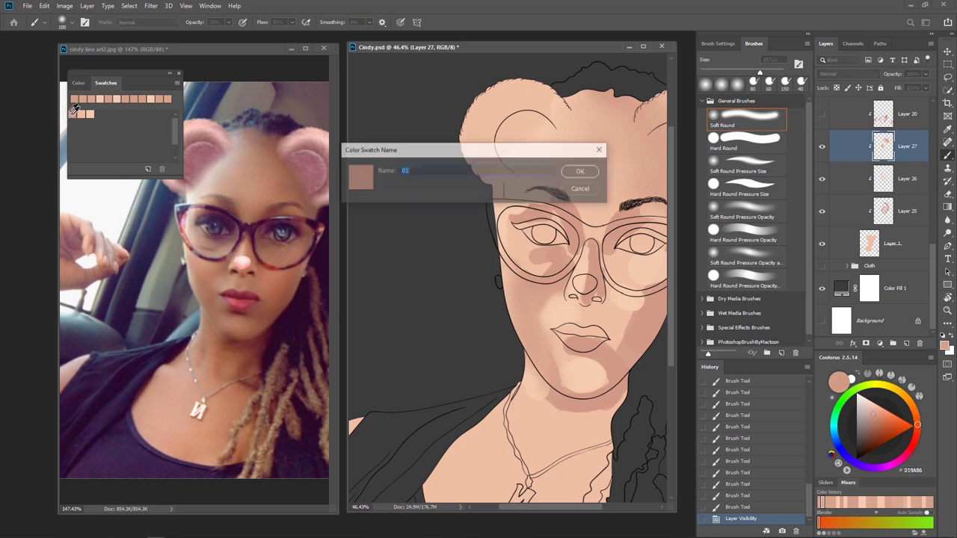
pyautogui.click(569, 190)
pyautogui.click(750, 147)
pyautogui.click(755, 238)
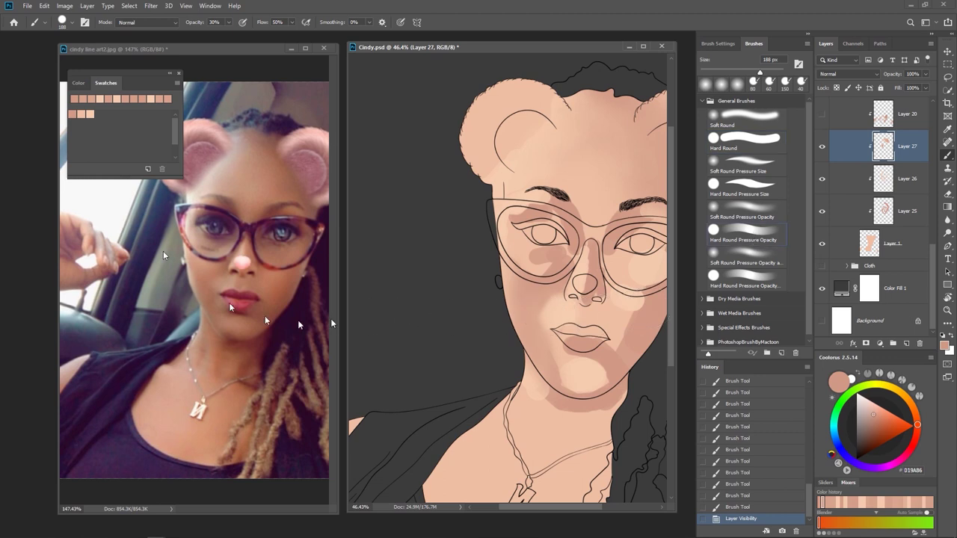
pyautogui.click(77, 111)
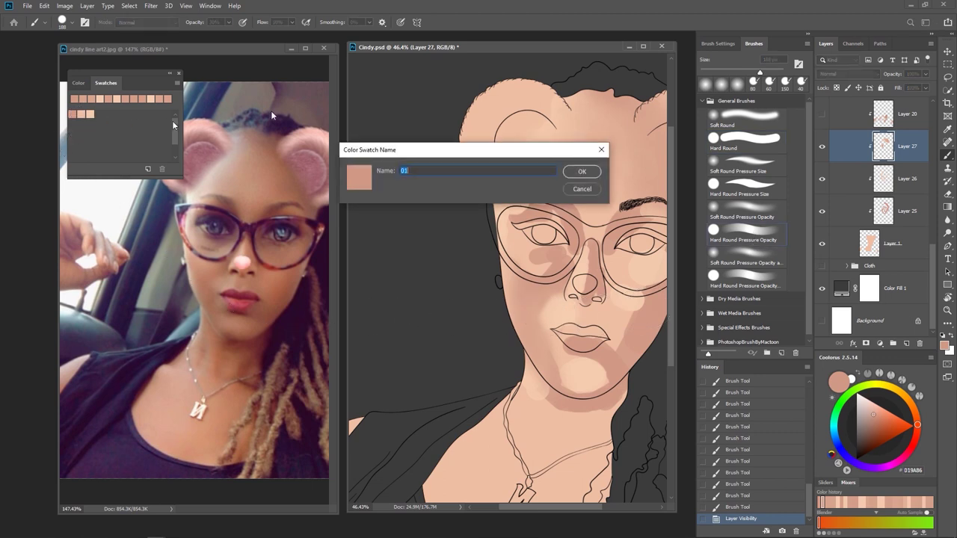
pyautogui.click(577, 188)
# Undo the test stroke made on Layer 27 and add a new layer directly above Color Fill 1.
pyautogui.moveTo(413, 243)
pyautogui.mouseDown()
pyautogui.moveTo(384, 230)
pyautogui.moveTo(388, 250)
pyautogui.moveTo(381, 231)
pyautogui.mouseUp()
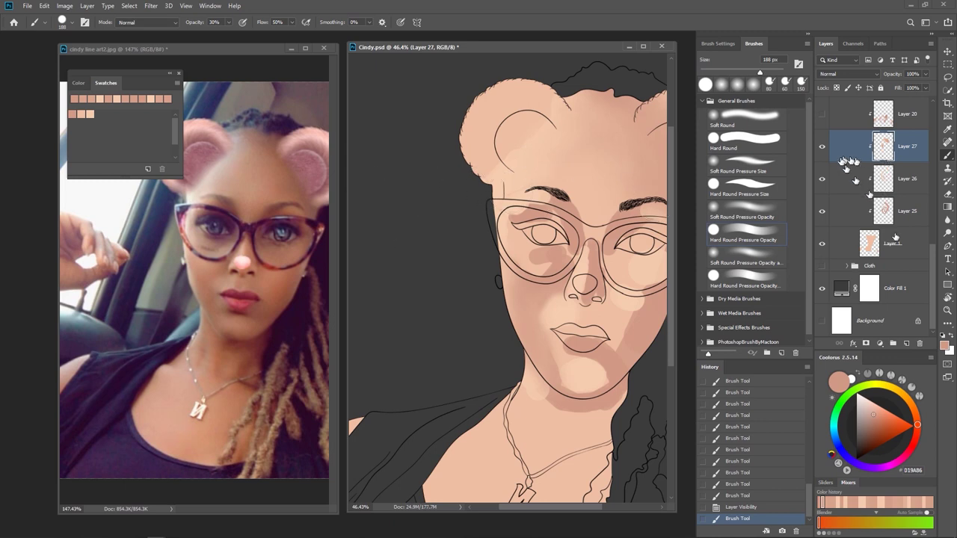
pyautogui.hotkey('ctrl', 'z')
pyautogui.click(897, 293)
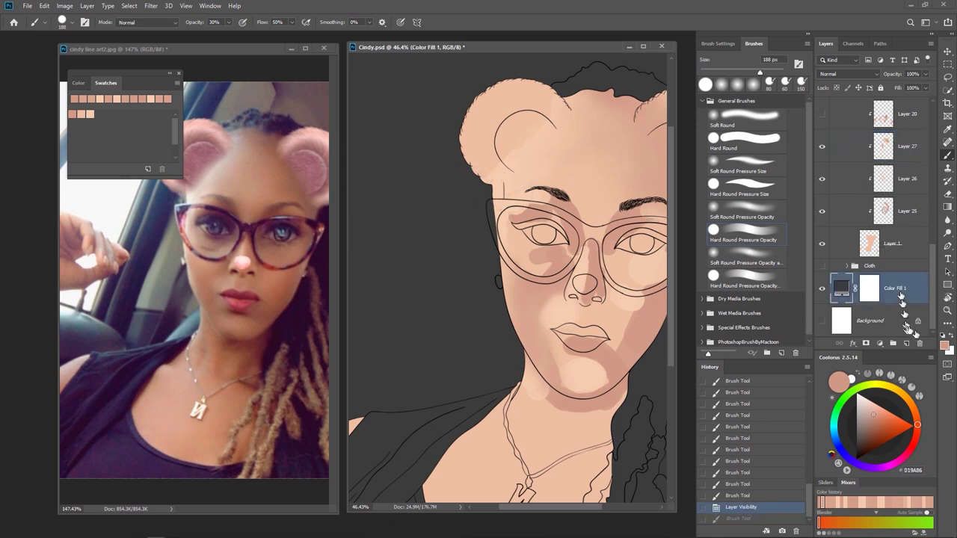
pyautogui.click(904, 342)
# At 100% opacity and flow, paint a dark and a light skin-tone vertical bar side by side on the backdrop beside the face.
pyautogui.moveTo(388, 224)
pyautogui.mouseDown()
pyautogui.moveTo(381, 269)
pyautogui.moveTo(382, 187)
pyautogui.moveTo(381, 266)
pyautogui.moveTo(382, 216)
pyautogui.moveTo(382, 254)
pyautogui.mouseUp()
pyautogui.hotkey('ctrl', 'z')
pyautogui.hotkey('ctrl', 'z')
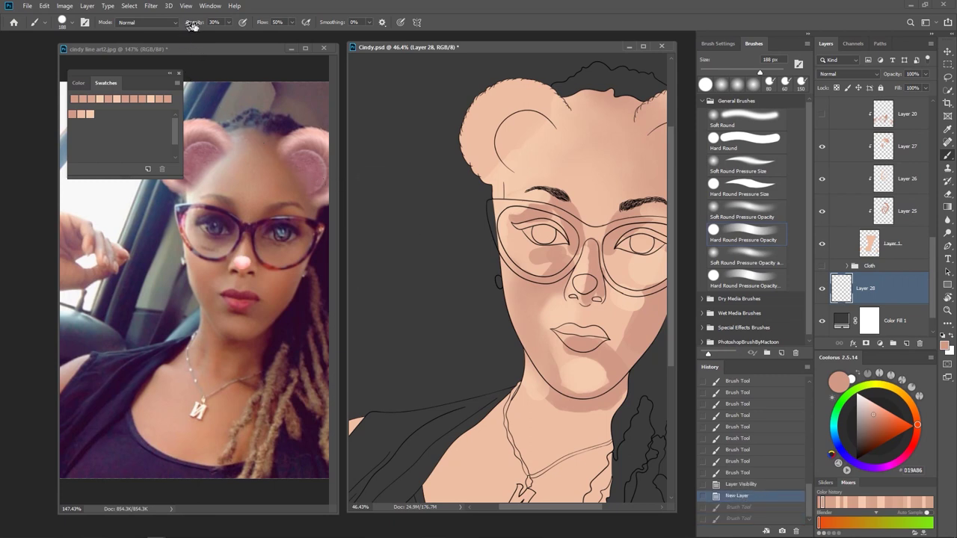
pyautogui.moveTo(393, 234)
pyautogui.mouseDown()
pyautogui.moveTo(388, 288)
pyautogui.moveTo(388, 183)
pyautogui.moveTo(382, 291)
pyautogui.mouseUp()
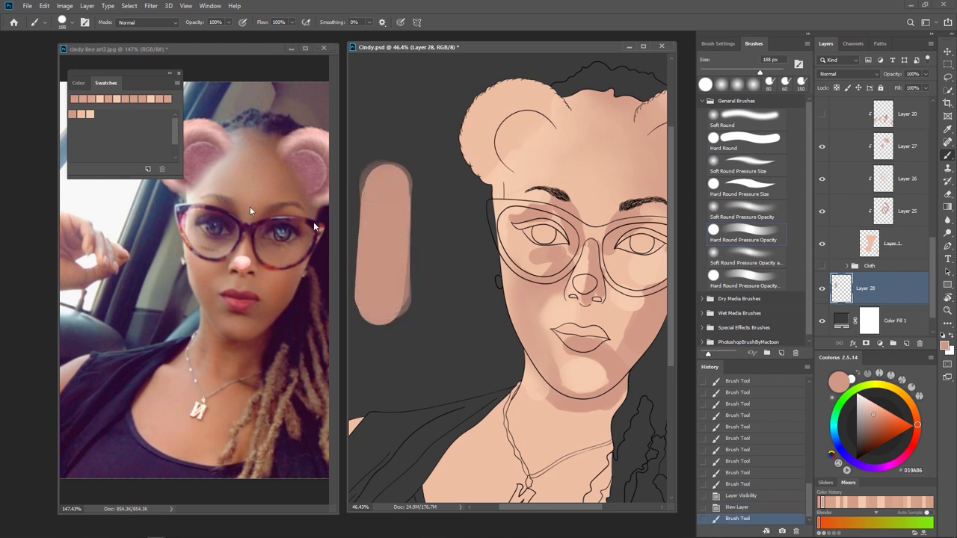
pyautogui.click(92, 112)
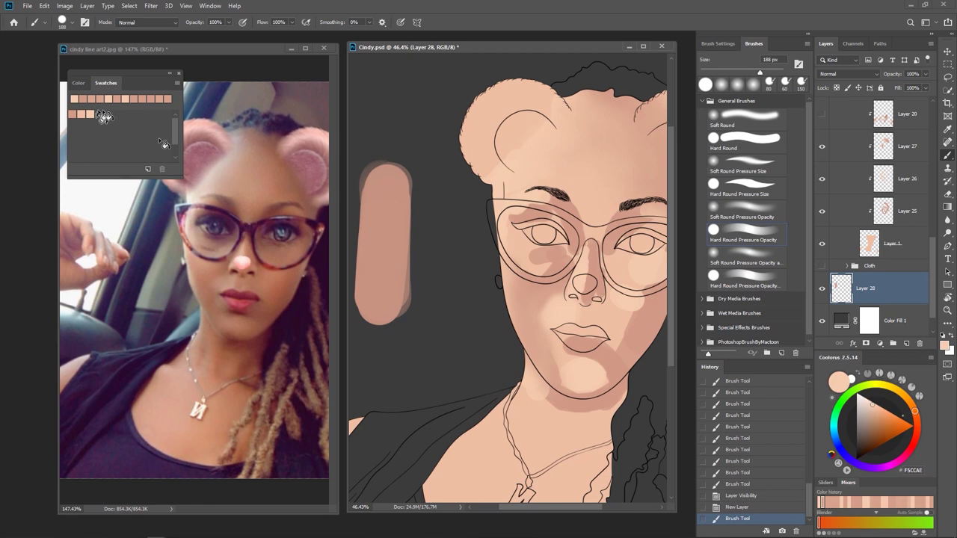
pyautogui.moveTo(449, 226)
pyautogui.mouseDown()
pyautogui.moveTo(450, 214)
pyautogui.moveTo(453, 291)
pyautogui.moveTo(453, 198)
pyautogui.moveTo(444, 269)
pyautogui.moveTo(441, 224)
pyautogui.moveTo(459, 240)
pyautogui.mouseUp()
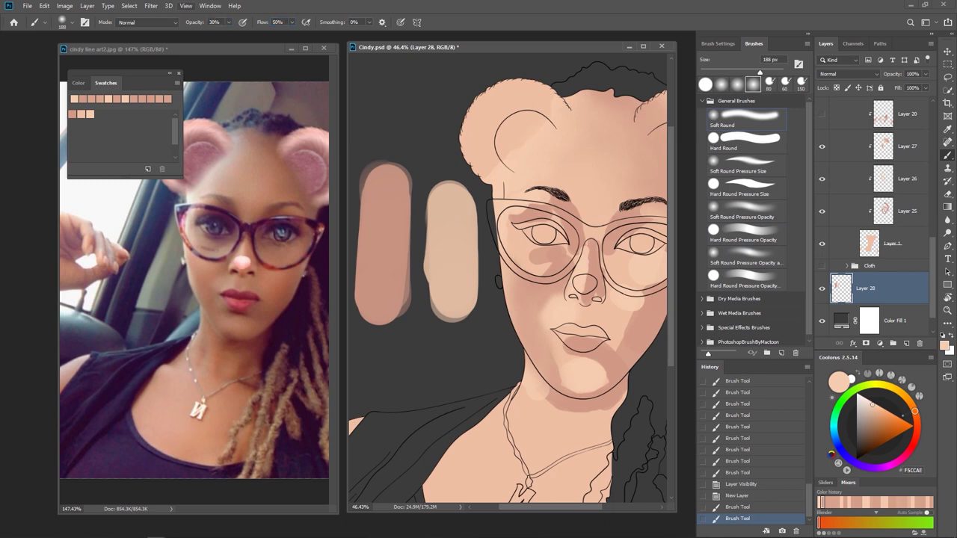
# With the Soft Round brush at 132 px, 30% opacity and 50% flow, blend a tone sampled from the light bar into the dark bar.
pyautogui.keyDown('alt'); pyautogui.click(442, 243); pyautogui.keyUp('alt')
pyautogui.moveTo(438, 241); pyautogui.dragTo(422, 240)
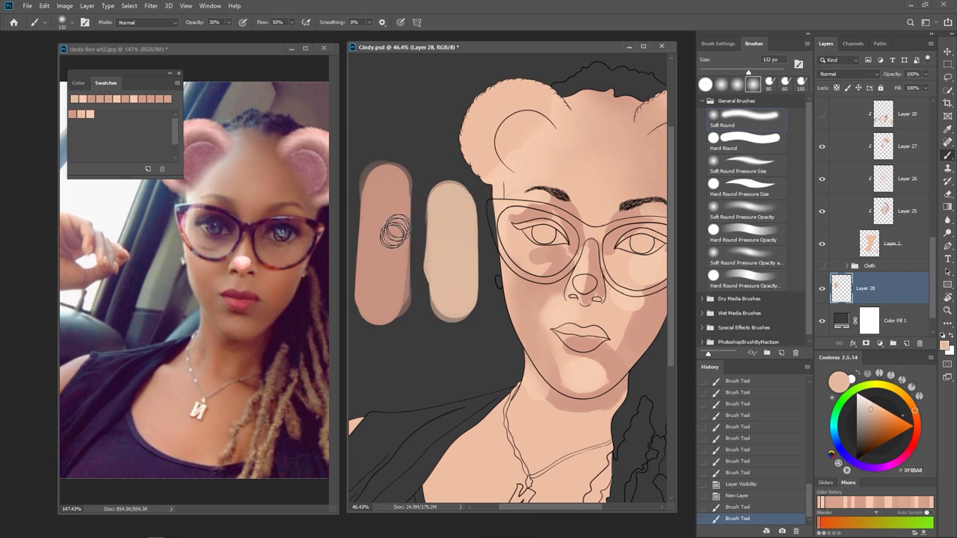
pyautogui.moveTo(397, 270)
pyautogui.mouseDown()
pyautogui.moveTo(394, 217)
pyautogui.moveTo(394, 288)
pyautogui.mouseUp()
pyautogui.moveTo(396, 224); pyautogui.dragTo(389, 314)
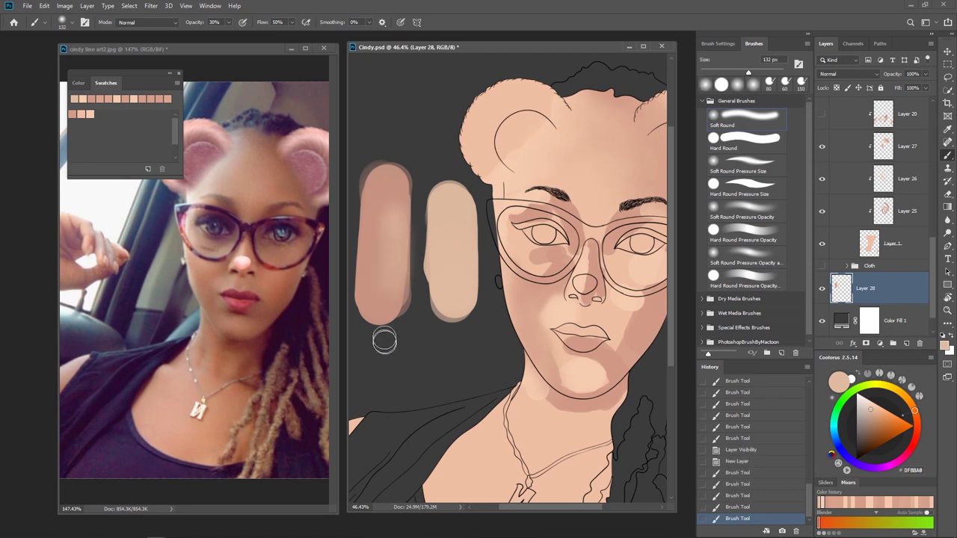
# Set the brush to 218 px and smooth the dark bar with a mid-tone sampled from its blended edge.
pyautogui.keyDown('alt'); pyautogui.click(401, 234); pyautogui.keyUp('alt')
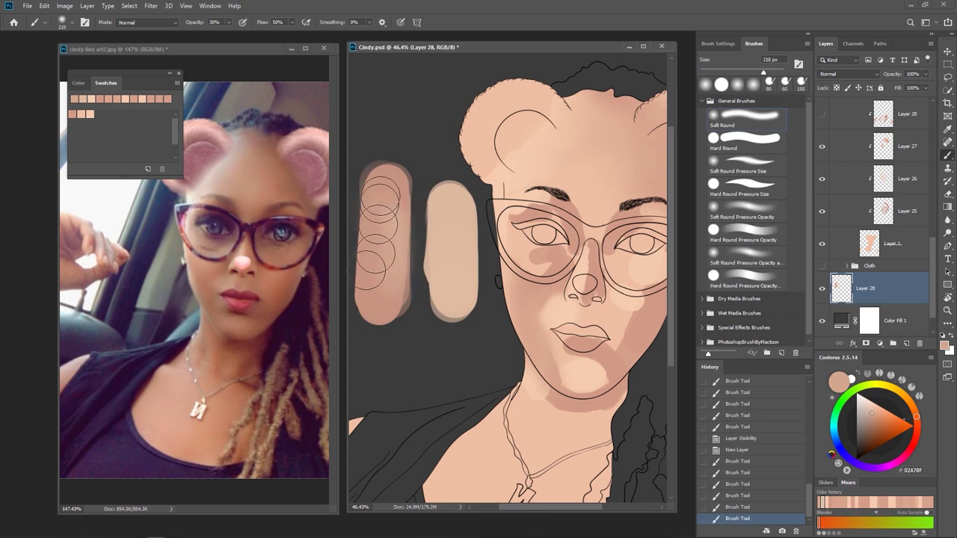
pyautogui.moveTo(389, 297)
pyautogui.mouseDown()
pyautogui.moveTo(383, 187)
pyautogui.moveTo(388, 217)
pyautogui.mouseUp()
pyautogui.moveTo(390, 209); pyautogui.dragTo(385, 292)
pyautogui.moveTo(385, 284)
pyautogui.mouseDown()
pyautogui.moveTo(384, 194)
pyautogui.moveTo(390, 307)
pyautogui.mouseUp()
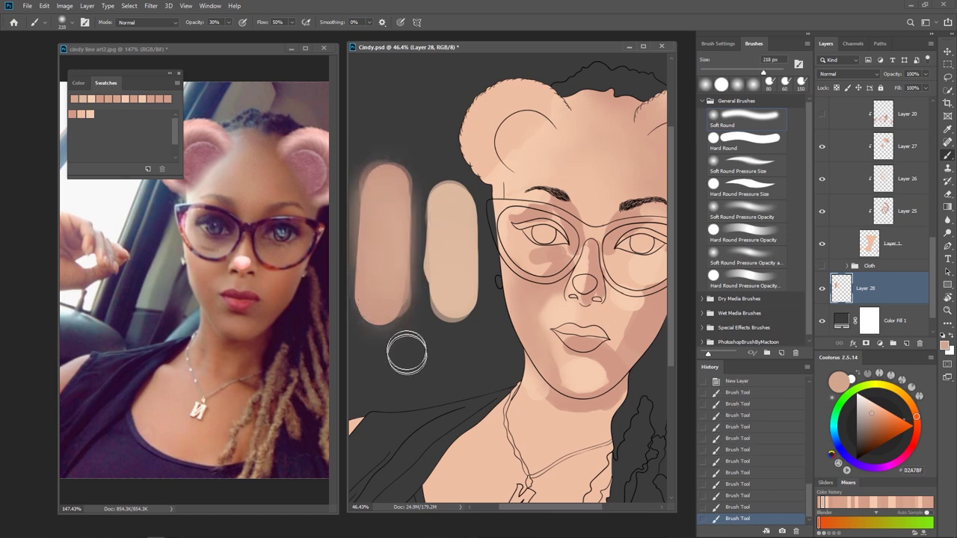
# Keep sampling tones from both bars and soften the transition along the dark bar's inner edge.
pyautogui.keyDown('alt'); pyautogui.click(394, 242); pyautogui.keyUp('alt')
pyautogui.moveTo(385, 213); pyautogui.dragTo(385, 275)
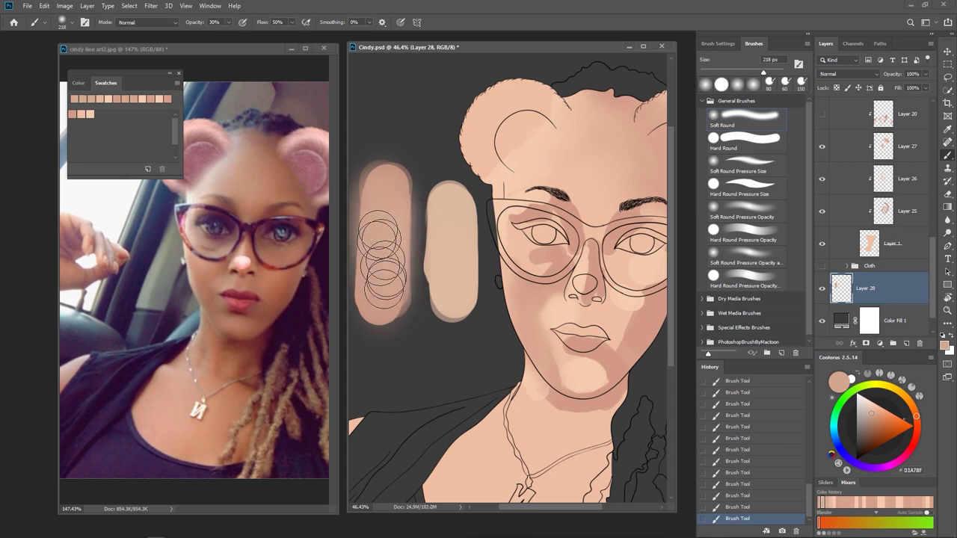
pyautogui.keyDown('alt'); pyautogui.click(435, 238); pyautogui.keyUp('alt')
pyautogui.moveTo(402, 217); pyautogui.dragTo(404, 278)
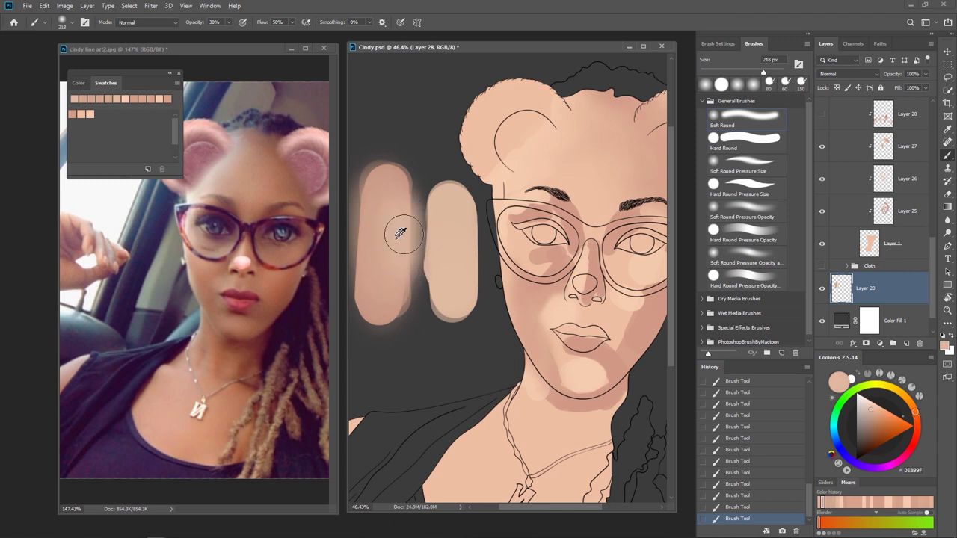
pyautogui.keyDown('alt'); pyautogui.click(378, 255); pyautogui.keyUp('alt')
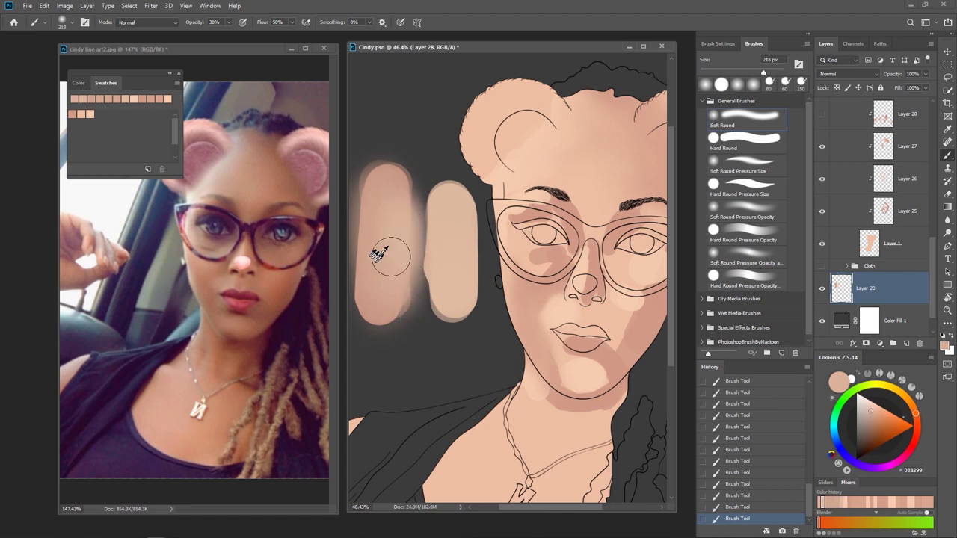
pyautogui.keyDown('alt'); pyautogui.click(380, 247); pyautogui.keyUp('alt')
# Select Layer 26 and look through the brushes in the PhotoshopBrushByMactoon folder.
pyautogui.moveTo(633, 327); pyautogui.dragTo(588, 329)
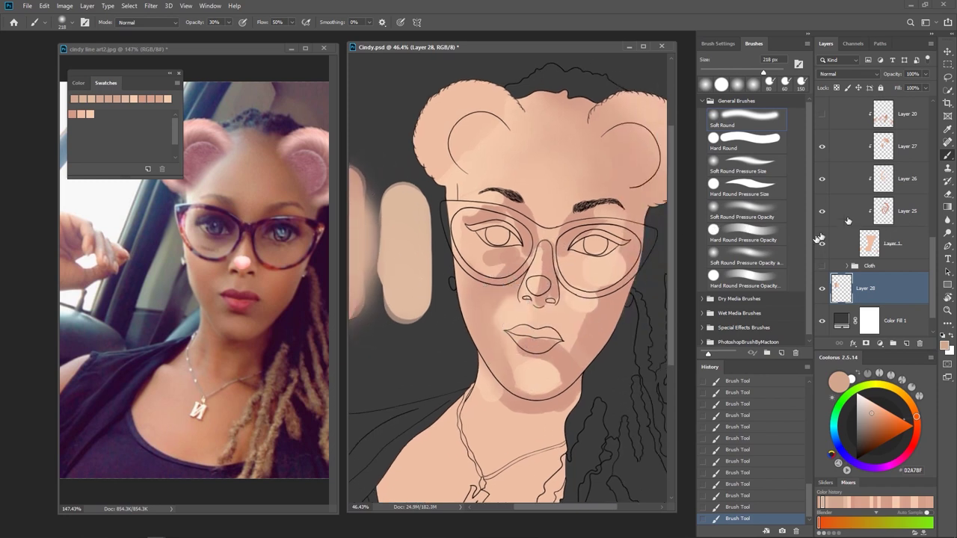
pyautogui.moveTo(886, 174); pyautogui.dragTo(887, 176)
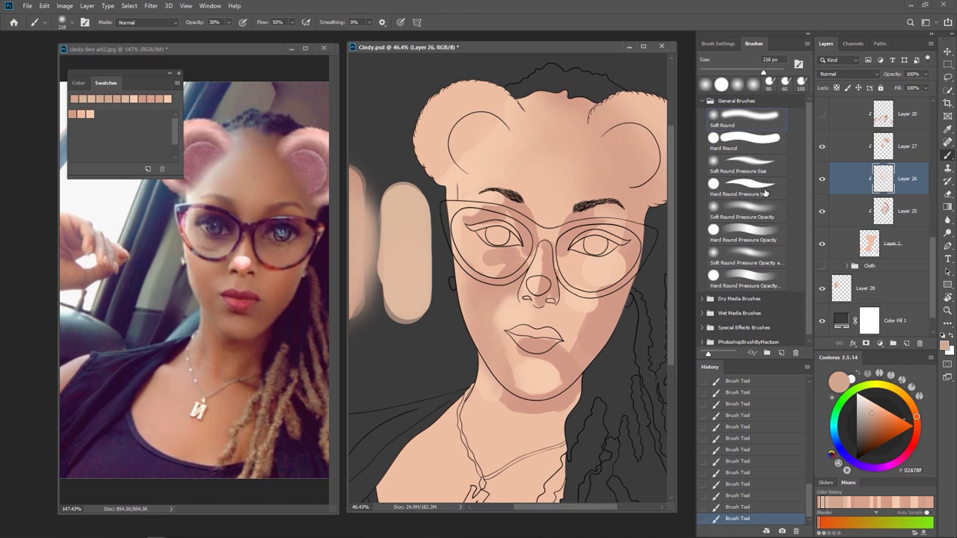
pyautogui.click(702, 100)
pyautogui.click(702, 158)
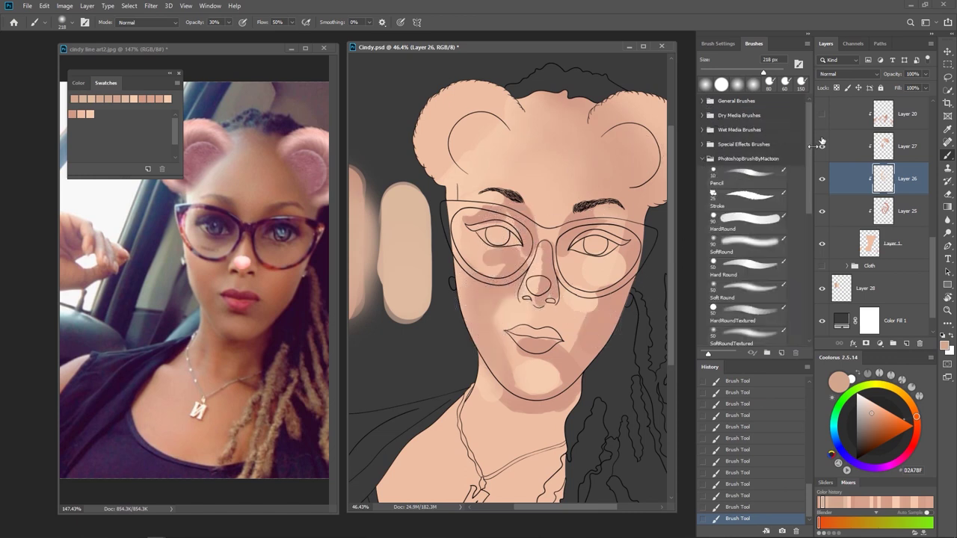
pyautogui.moveTo(809, 129)
pyautogui.mouseDown()
pyautogui.moveTo(809, 240)
pyautogui.moveTo(798, 237)
pyautogui.mouseUp()
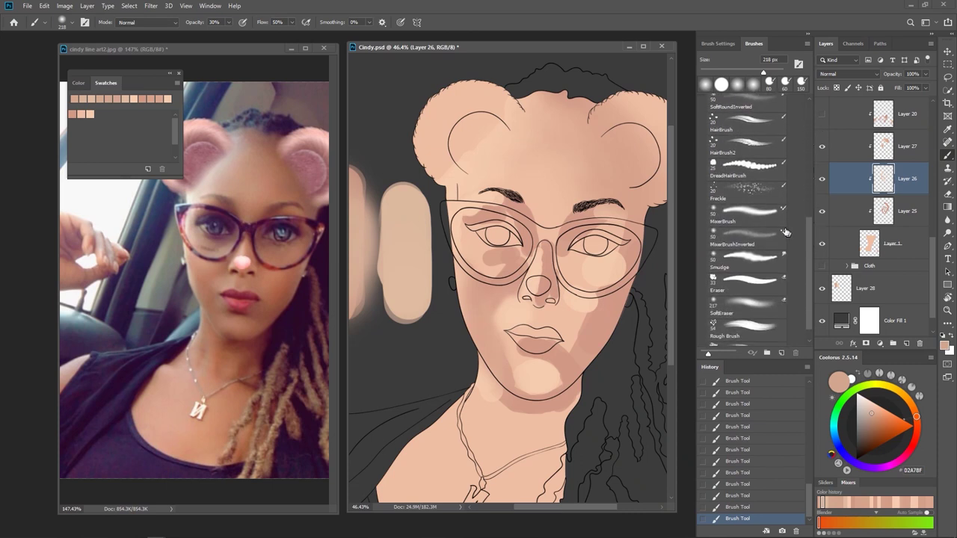
pyautogui.moveTo(809, 237); pyautogui.dragTo(808, 114)
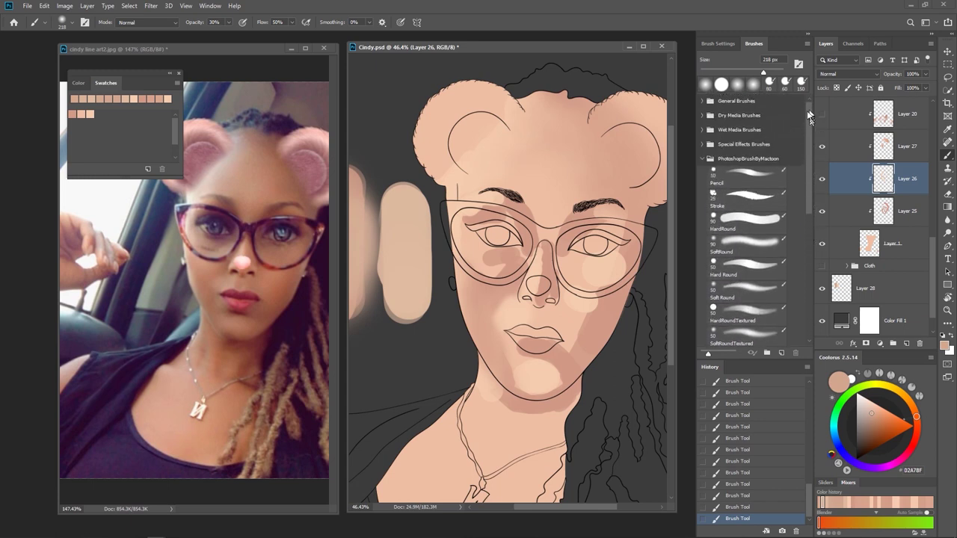
pyautogui.click(704, 160)
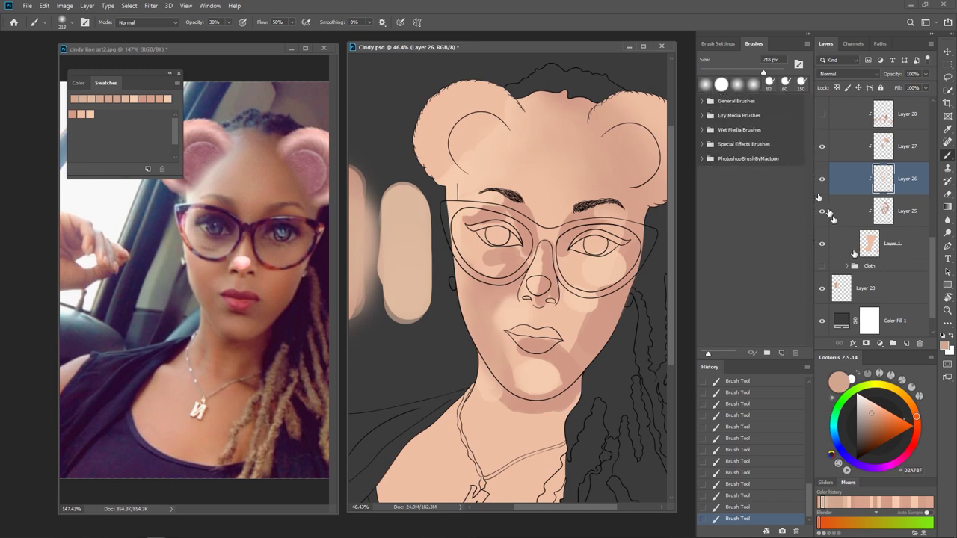
# Switch to the Mixer Brush with the Soft Round tip and add a new clipped layer above Layer 26.
pyautogui.rightClick(949, 157)
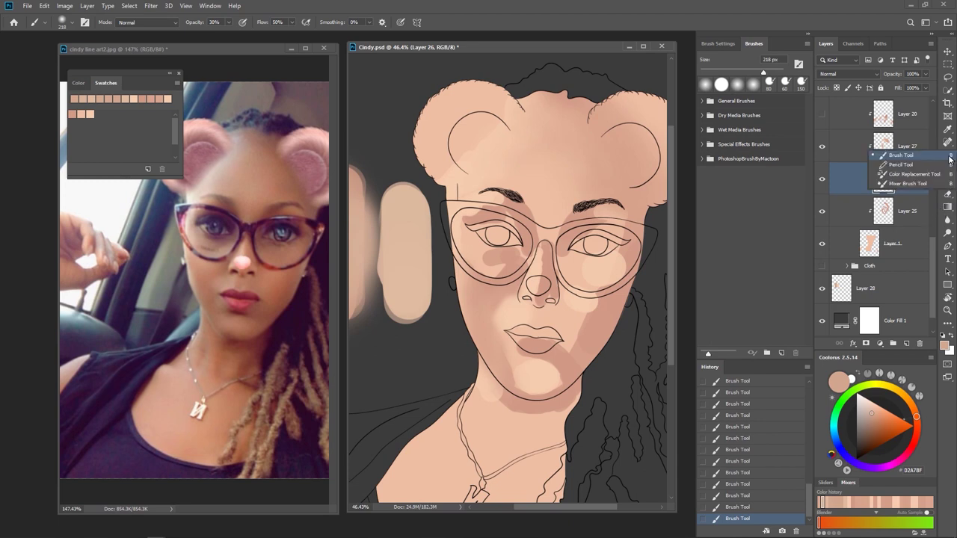
pyautogui.click(908, 184)
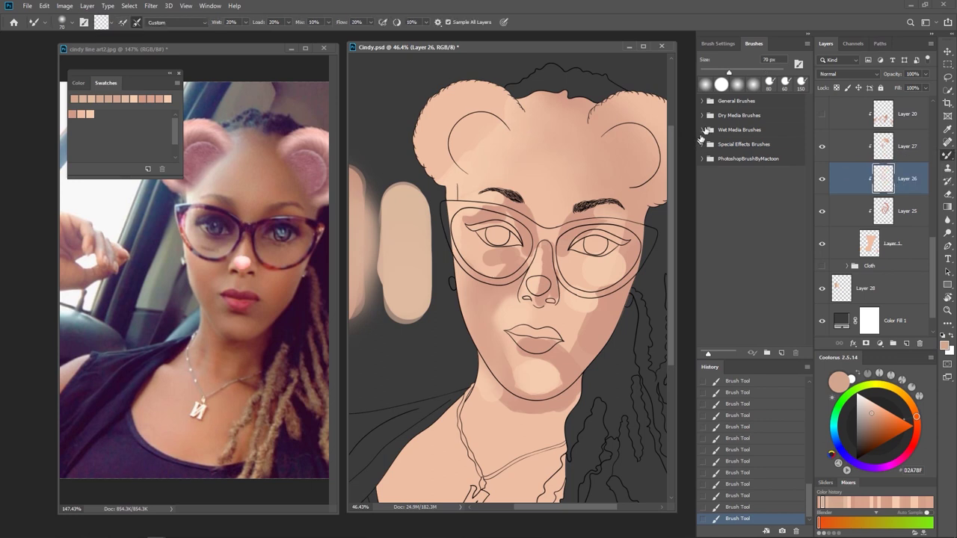
pyautogui.click(703, 101)
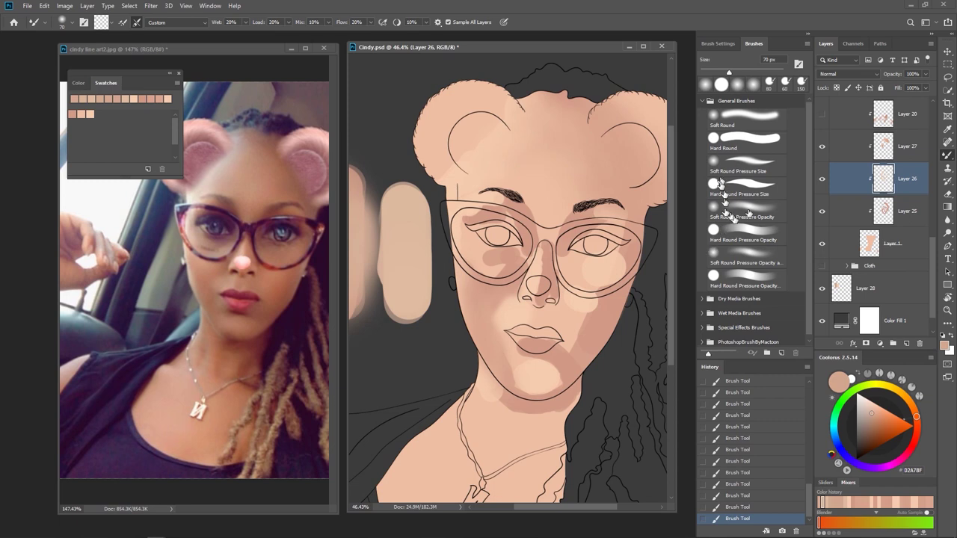
pyautogui.click(742, 122)
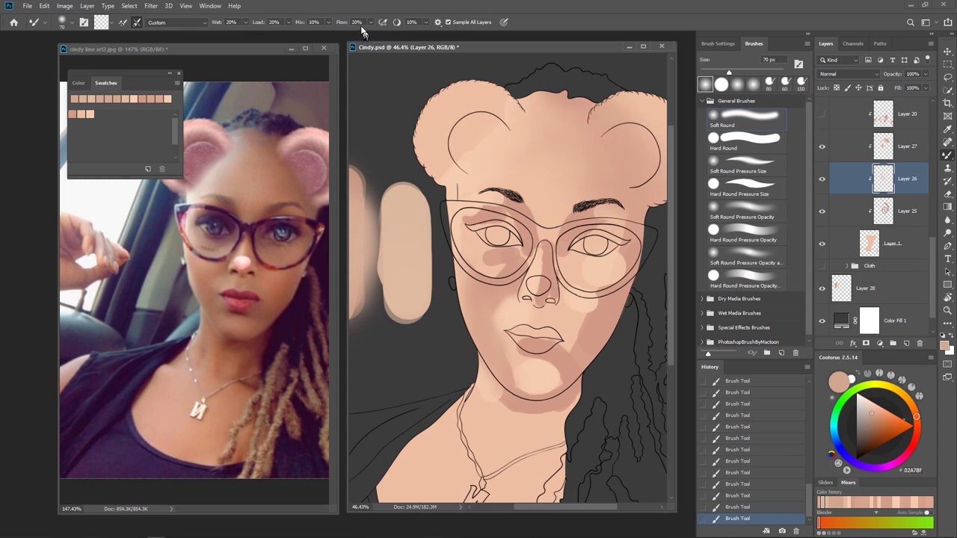
pyautogui.scroll(2, 523, 329)
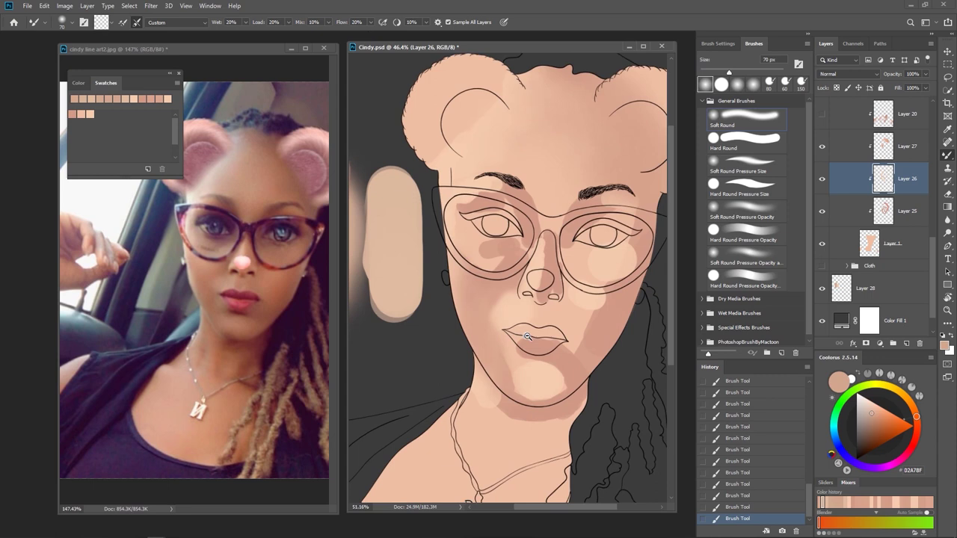
pyautogui.click(907, 344)
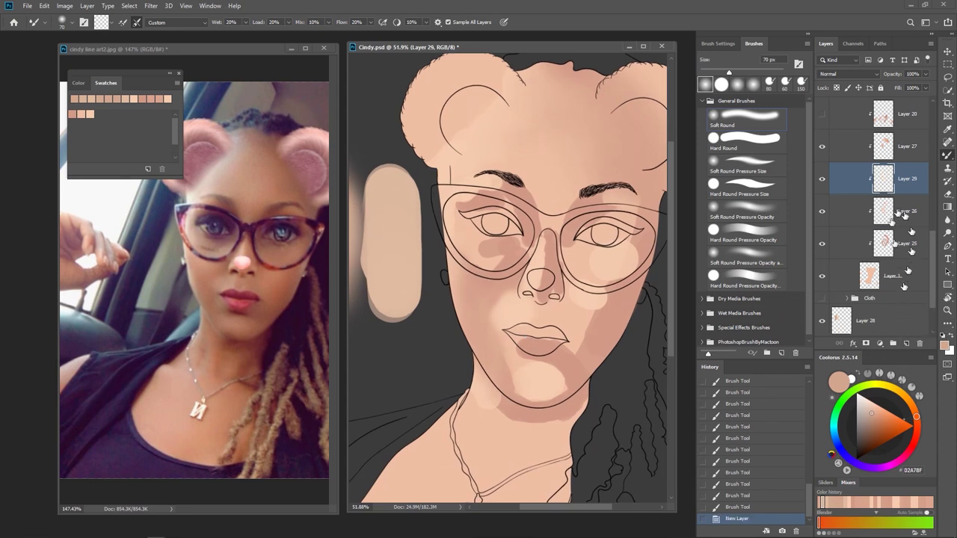
# Blend the skin shading beneath the eye on Layer 29, and hide the Cindy-01 line art and the Color Fill 1 background.
pyautogui.moveTo(503, 300)
pyautogui.mouseDown()
pyautogui.moveTo(493, 306)
pyautogui.moveTo(509, 295)
pyautogui.moveTo(489, 321)
pyautogui.moveTo(493, 302)
pyautogui.moveTo(491, 317)
pyautogui.moveTo(480, 317)
pyautogui.moveTo(490, 290)
pyautogui.mouseUp()
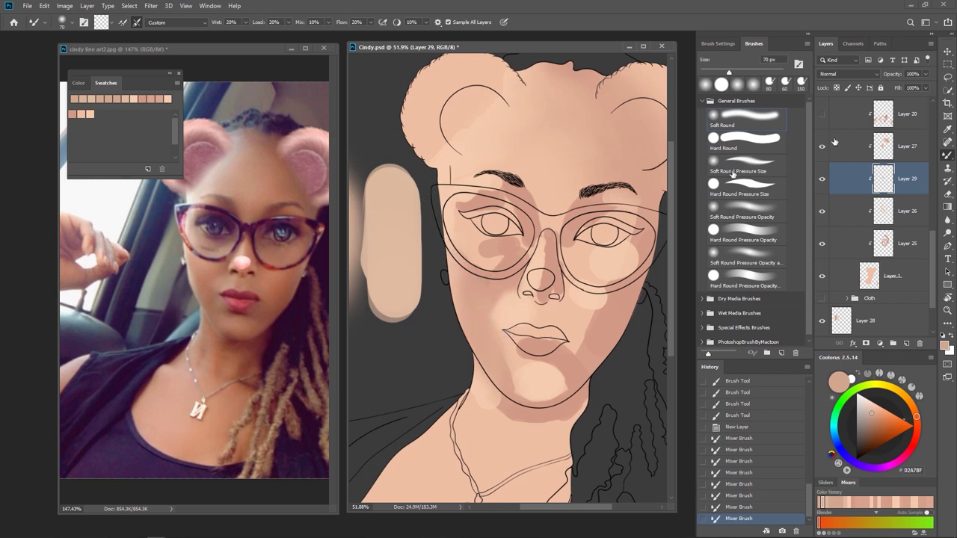
pyautogui.moveTo(931, 244); pyautogui.dragTo(928, 109)
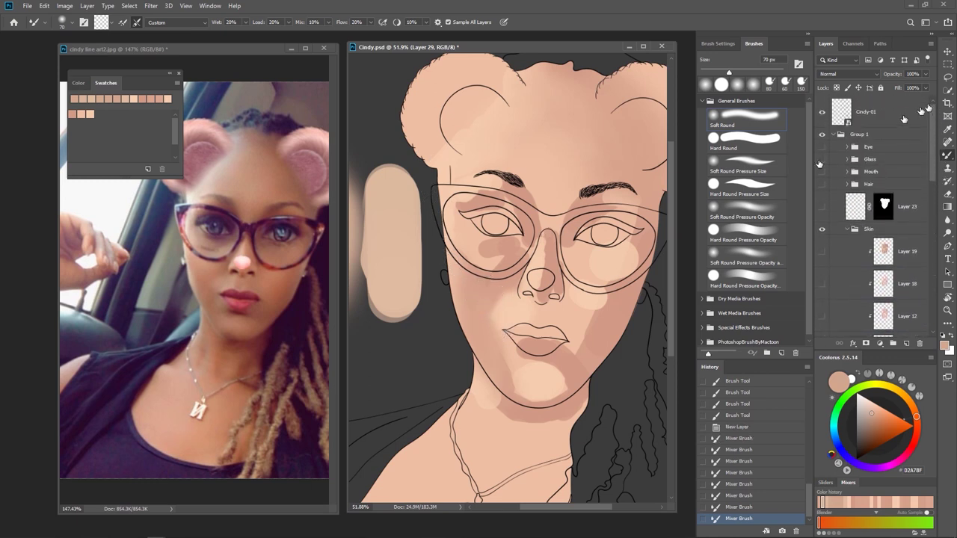
pyautogui.click(821, 112)
pyautogui.moveTo(930, 132); pyautogui.dragTo(934, 277)
pyautogui.click(821, 288)
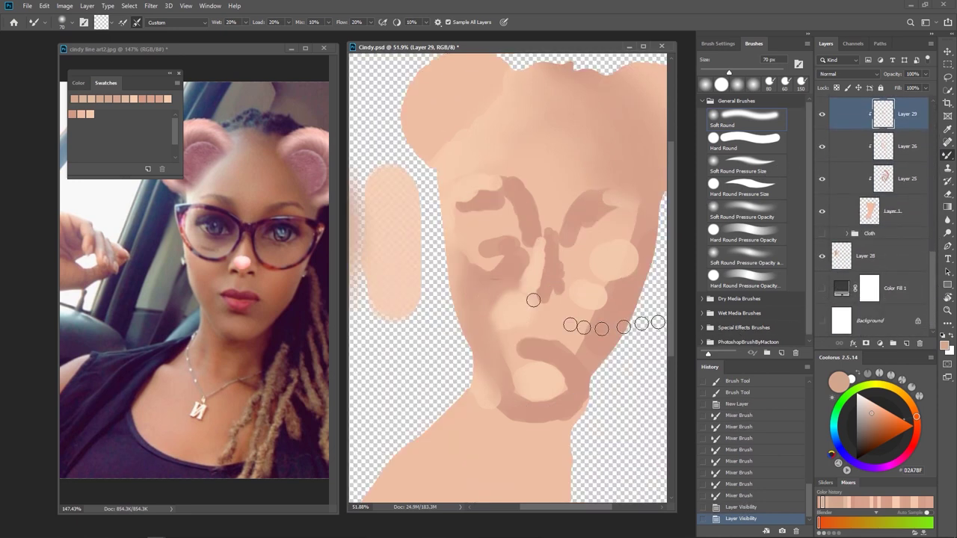
# Enlarge the Mixer Brush to 125 px and blend the shadow edges around the eye and cheek on the photo-left side.
pyautogui.moveTo(498, 316)
pyautogui.mouseDown()
pyautogui.moveTo(503, 306)
pyautogui.moveTo(494, 326)
pyautogui.moveTo(504, 331)
pyautogui.moveTo(489, 316)
pyautogui.moveTo(497, 294)
pyautogui.moveTo(449, 266)
pyautogui.moveTo(474, 339)
pyautogui.moveTo(456, 257)
pyautogui.moveTo(483, 363)
pyautogui.moveTo(452, 267)
pyautogui.moveTo(465, 279)
pyautogui.mouseUp()
pyautogui.press(']')
pyautogui.press(']')
pyautogui.press(']')
pyautogui.press(']')
pyautogui.moveTo(472, 273); pyautogui.dragTo(476, 312)
# Blend the forehead tones down to the brows with broad strokes, enlarging the Mixer Brush to 175 px.
pyautogui.moveTo(476, 175)
pyautogui.mouseDown()
pyautogui.moveTo(489, 155)
pyautogui.moveTo(512, 175)
pyautogui.moveTo(548, 160)
pyautogui.moveTo(533, 186)
pyautogui.moveTo(544, 197)
pyautogui.moveTo(527, 192)
pyautogui.mouseUp()
pyautogui.moveTo(450, 196); pyautogui.dragTo(493, 165)
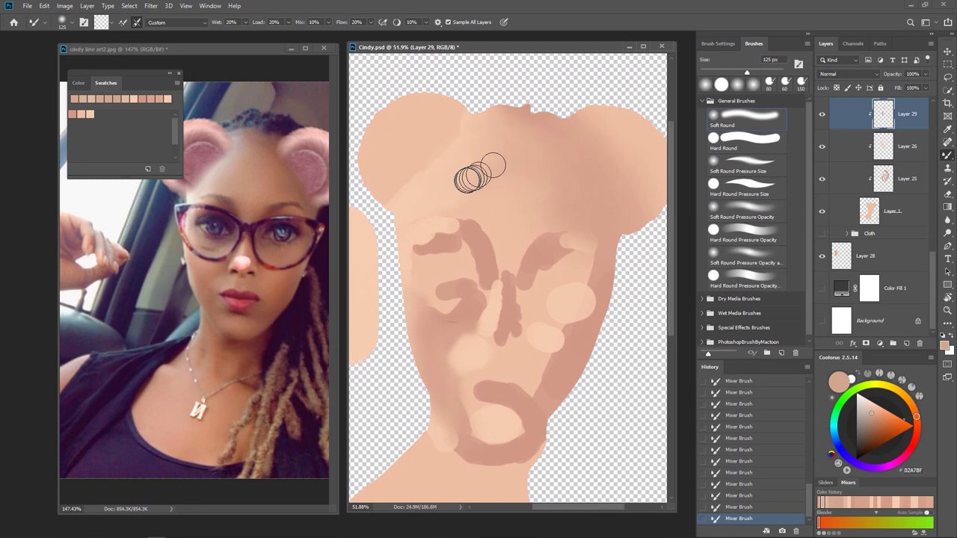
pyautogui.press(']')
pyautogui.press(']')
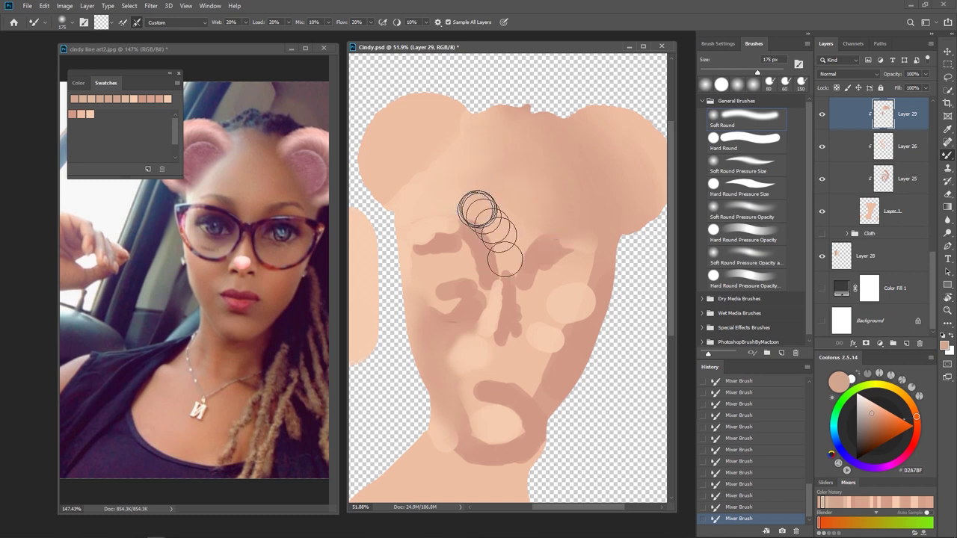
# Soften the cheek highlights and side-of-face shadows on both sides with the Mixer Brush reduced to 80 px and 70 px.
pyautogui.press('[')
pyautogui.press('[')
pyautogui.press('[')
pyautogui.press('[')
pyautogui.press('[')
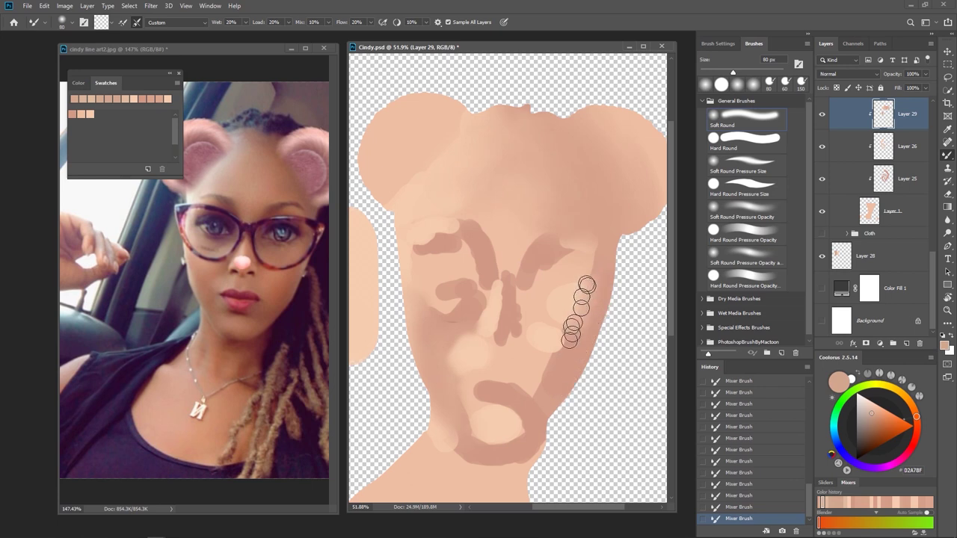
pyautogui.press(']')
pyautogui.press(']')
pyautogui.press('[')
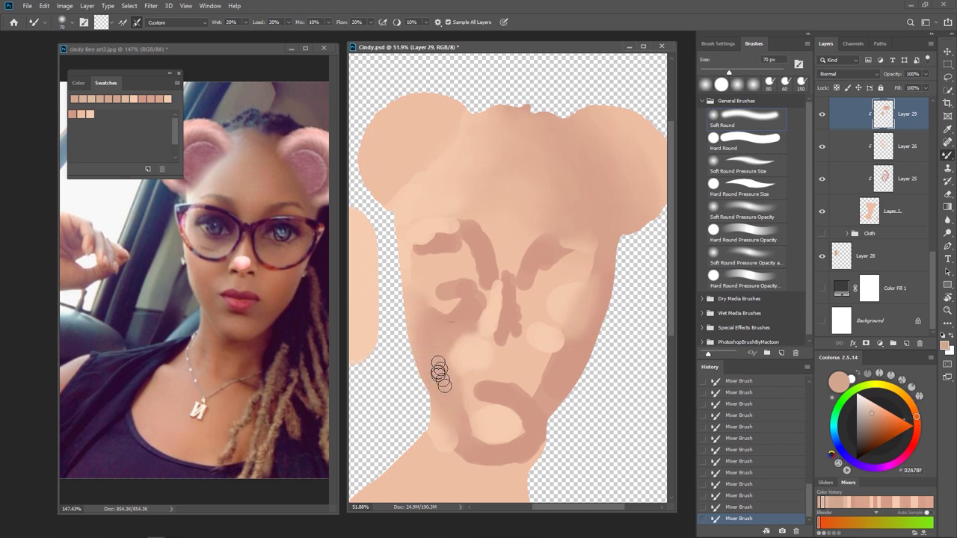
# Toggle the visibility of Layer 29 repeatedly to compare the skin with and without the blending.
pyautogui.click(822, 115)
pyautogui.click(822, 114)
pyautogui.click(820, 112)
pyautogui.click(821, 112)
pyautogui.click(820, 112)
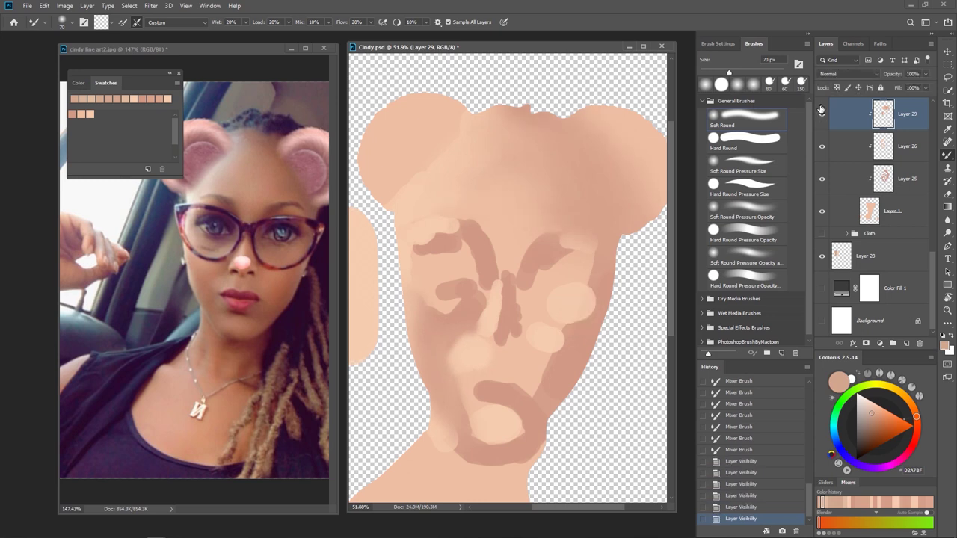
pyautogui.click(820, 112)
pyautogui.click(822, 115)
pyautogui.click(822, 115)
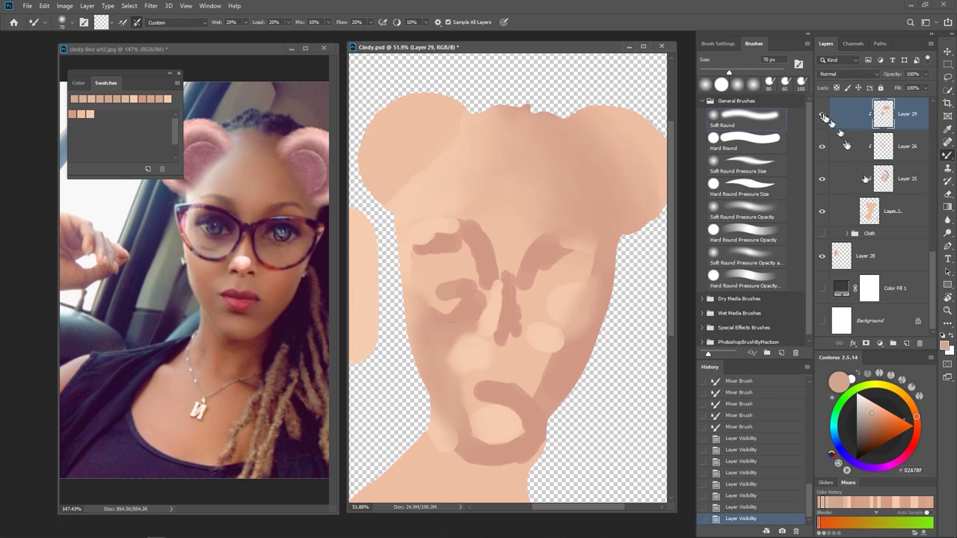
# Show the Cindy-01 line art again to check the blended skin against the facial features.
pyautogui.moveTo(931, 261); pyautogui.dragTo(933, 106)
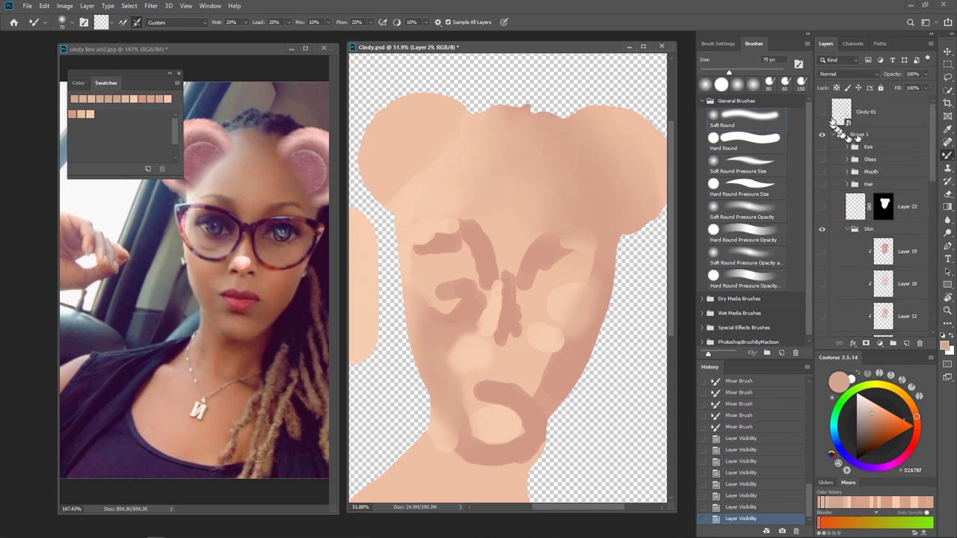
pyautogui.click(821, 113)
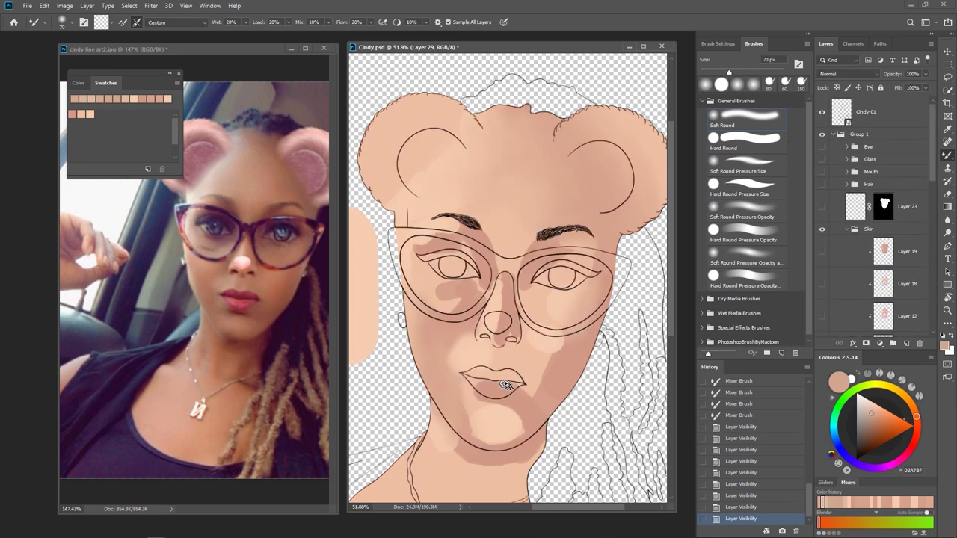
pyautogui.scroll(-3, 501, 366)
pyautogui.scroll(1, 501, 374)
pyautogui.scroll(1, 501, 374)
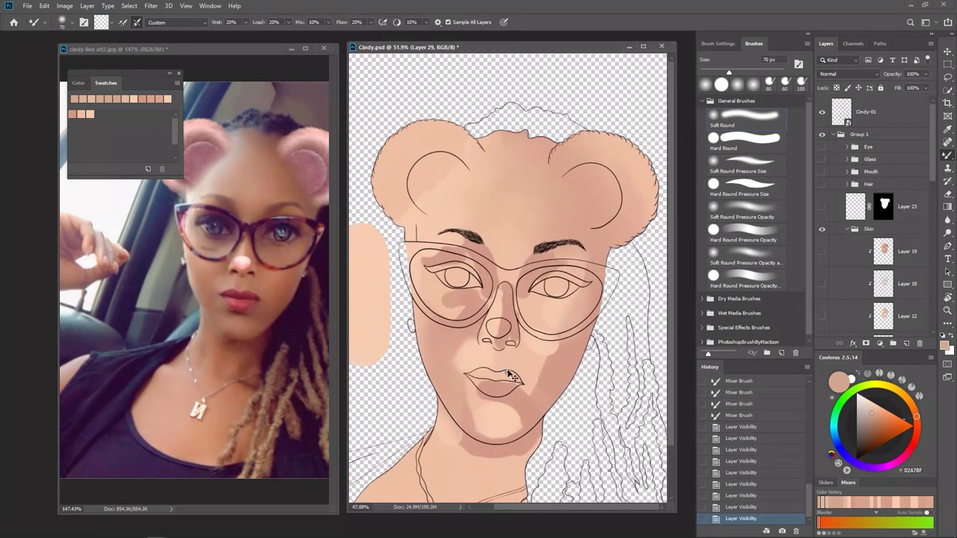